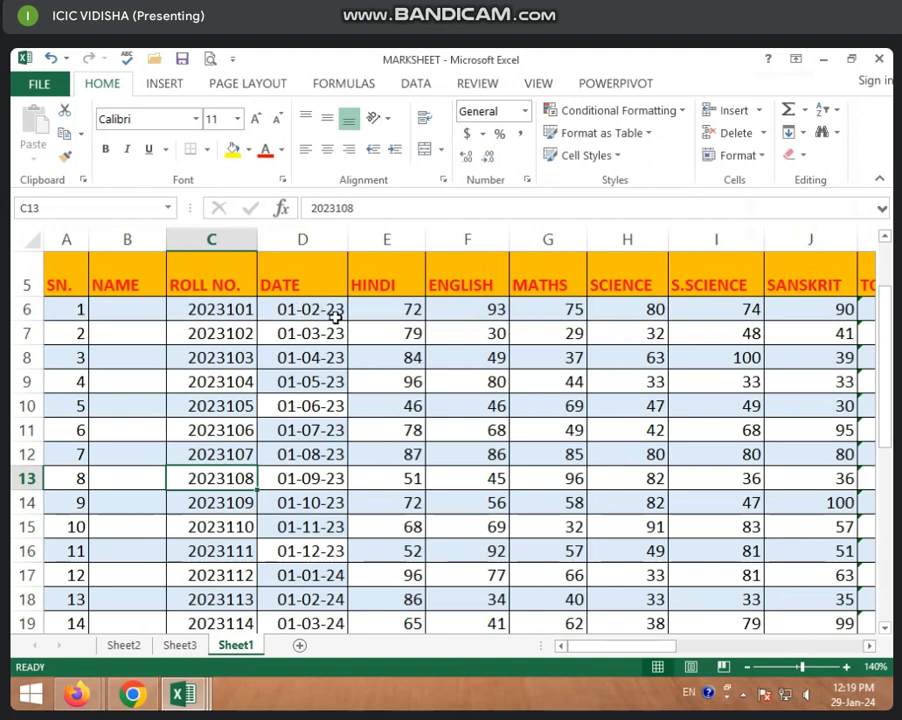
# Step: On Sheet3, filter the pivot's DATE timeline to February, then March 2023
pyautogui.click(163, 647)
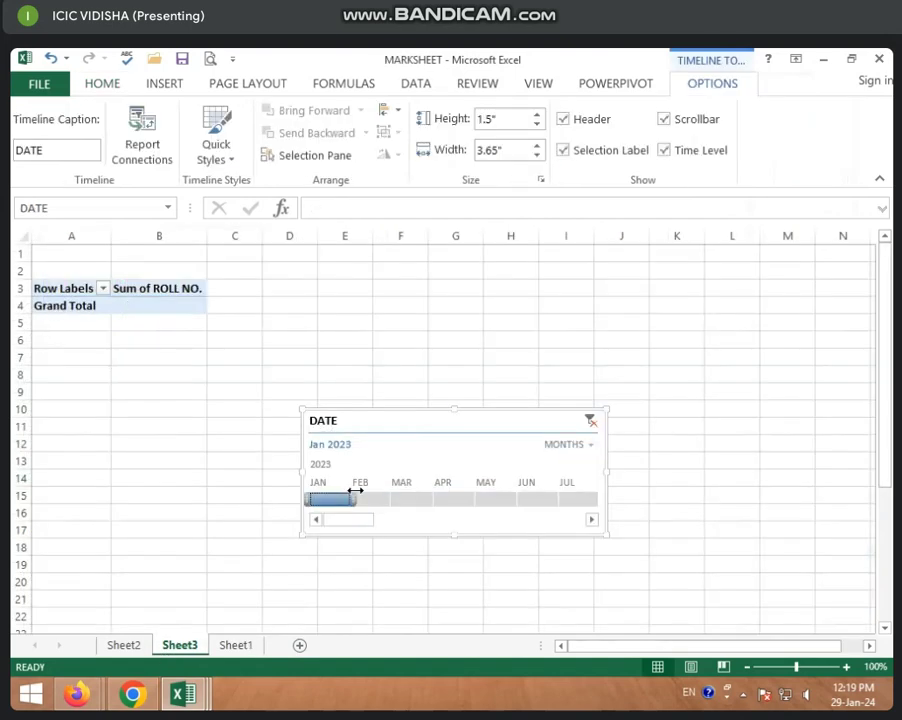
pyautogui.click(367, 498)
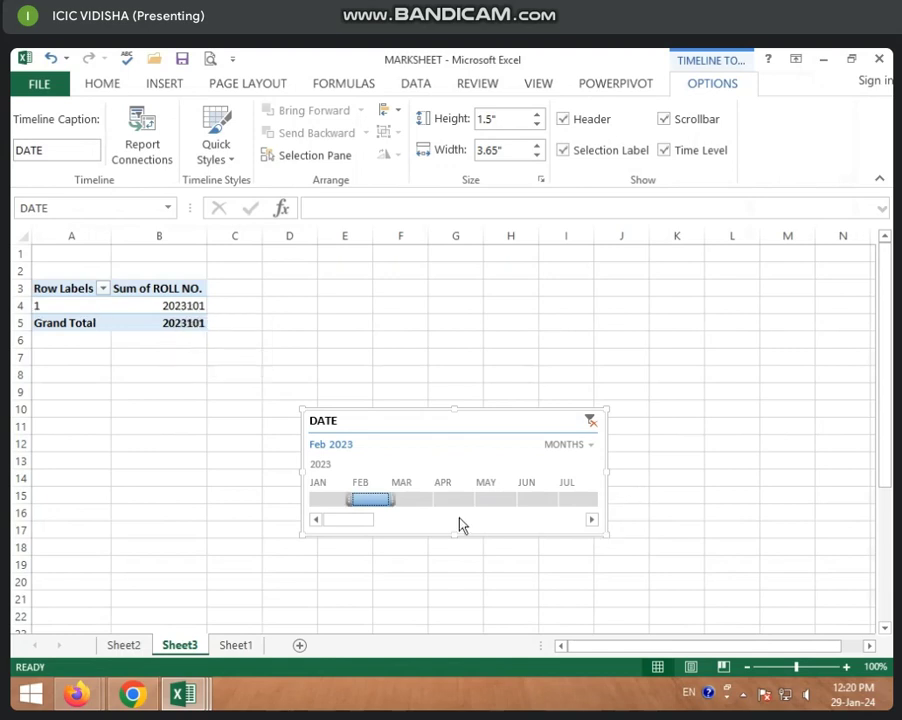
pyautogui.click(402, 499)
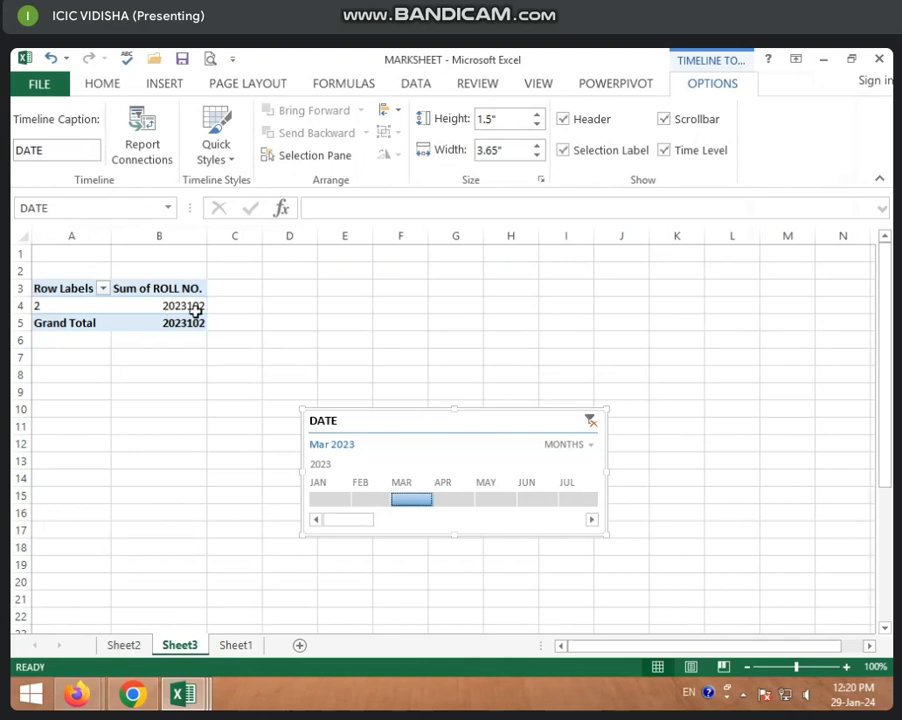
pyautogui.moveTo(186, 312)
# Step: On Sheet1, enter 12 March 2023 as the date in D8
pyautogui.click(236, 645)
pyautogui.click(372, 500)
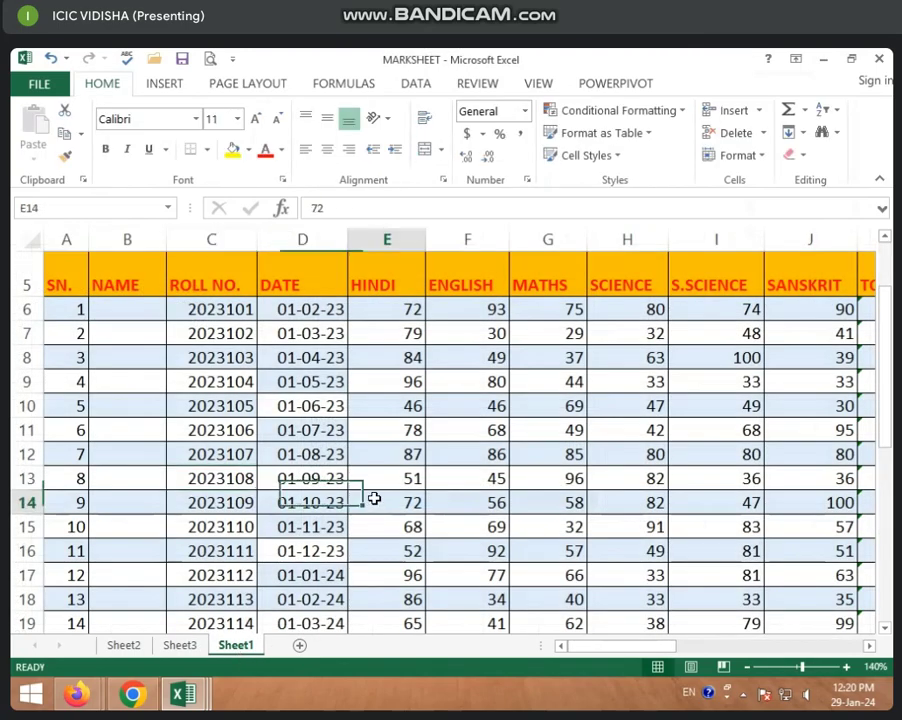
pyautogui.scroll(2, 325, 401)
pyautogui.click(314, 429)
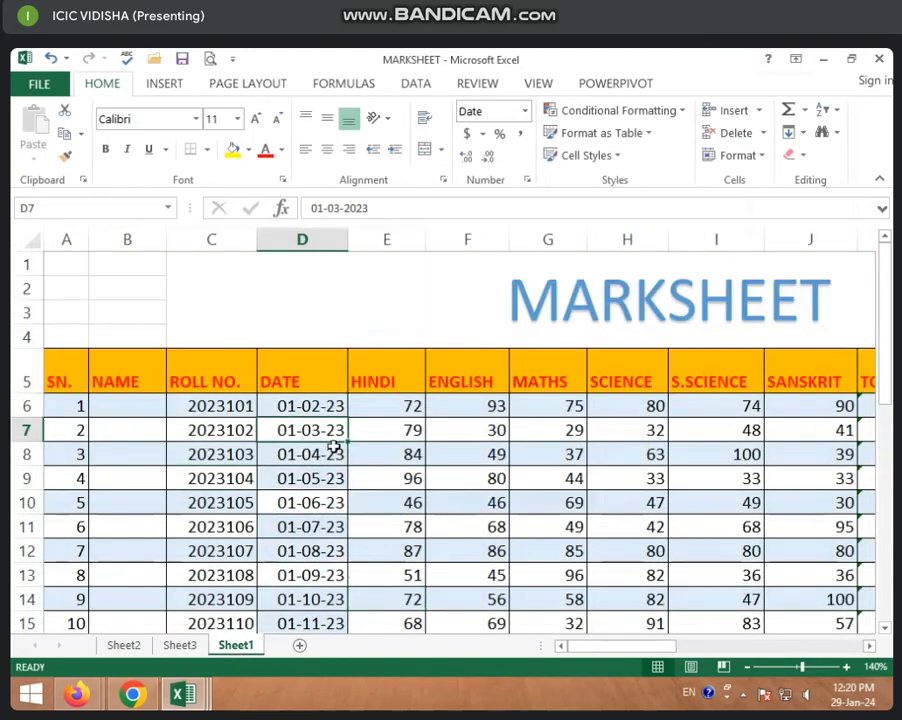
pyautogui.click(322, 478)
pyautogui.click(312, 432)
pyautogui.click(321, 455)
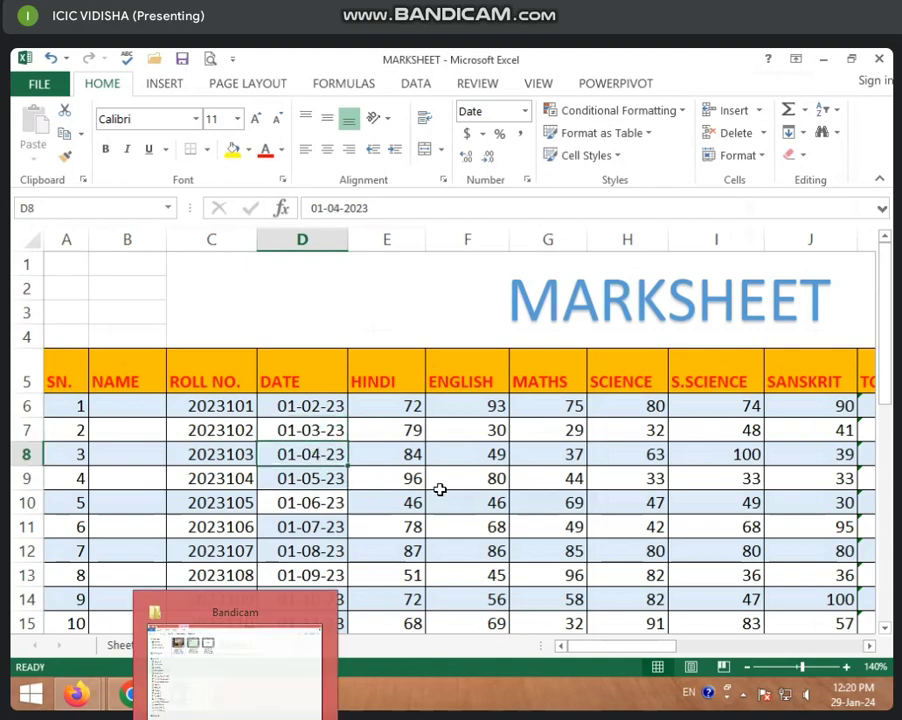
pyautogui.write('12')
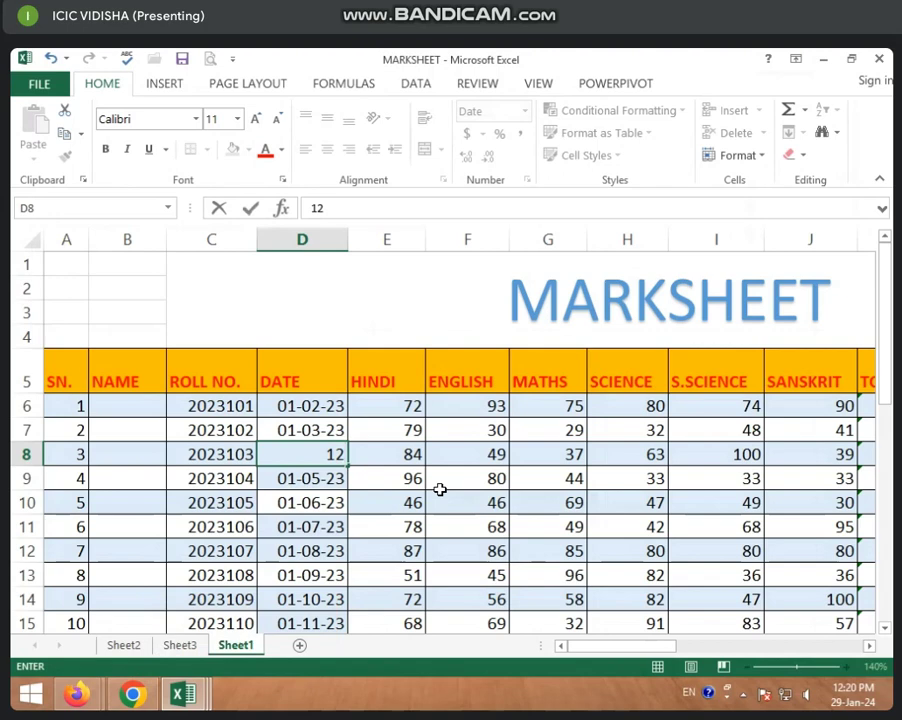
pyautogui.write(' MAR')
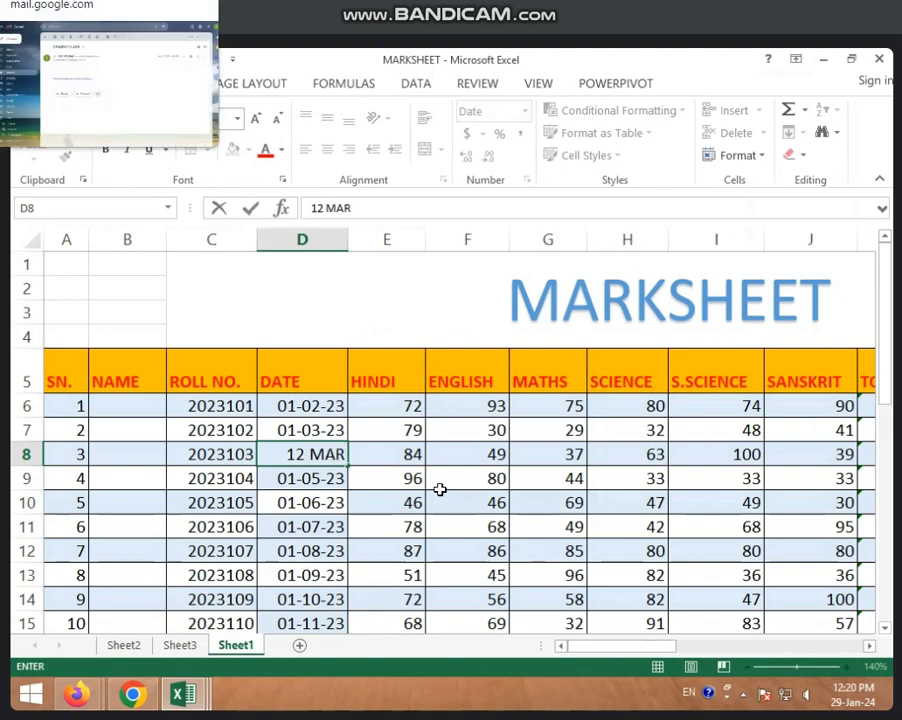
pyautogui.write('CH 202')
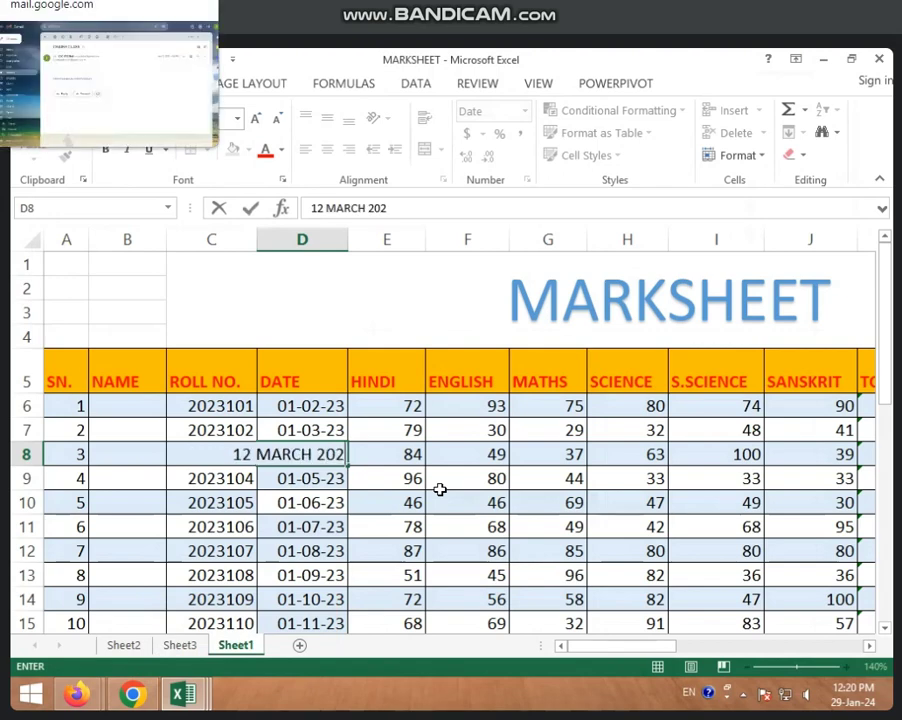
pyautogui.write('-03-23')
pyautogui.press('Return')
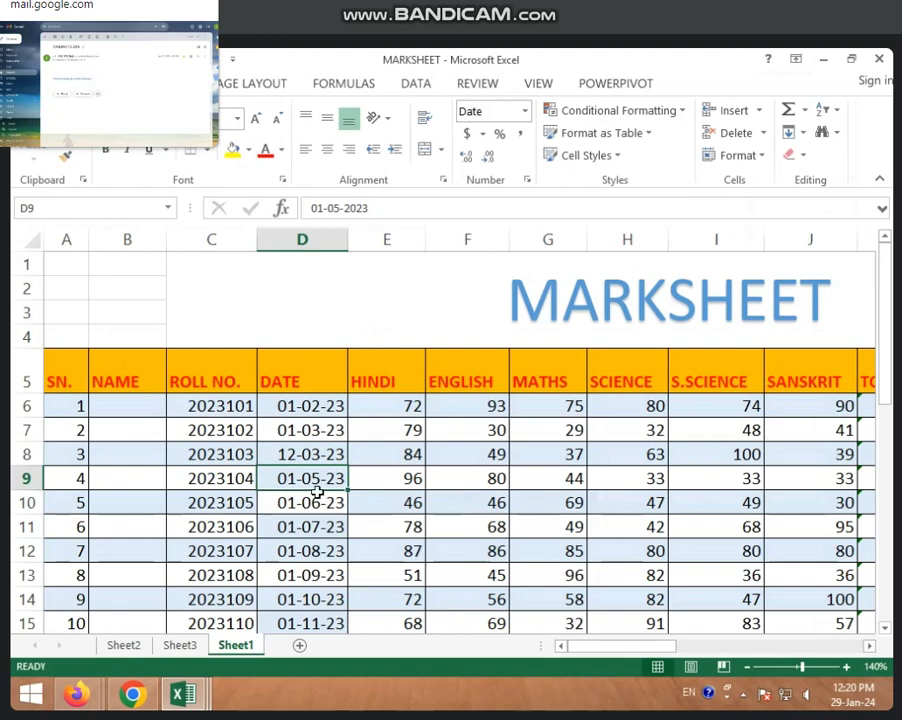
# Step: Extend the date series to D9:D10 (23-03-23, 03-04-23) and D14:D16 (02-09-23 to 04-09-23)
pyautogui.click(303, 457)
pyautogui.click(313, 483)
pyautogui.click(310, 455)
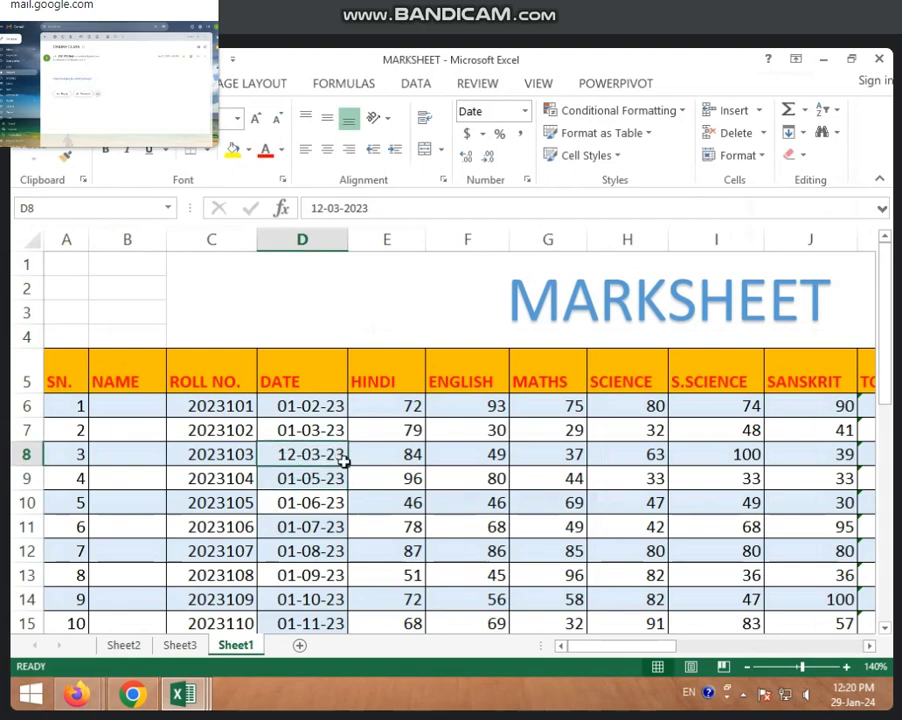
pyautogui.moveTo(311, 430); pyautogui.dragTo(350, 506)
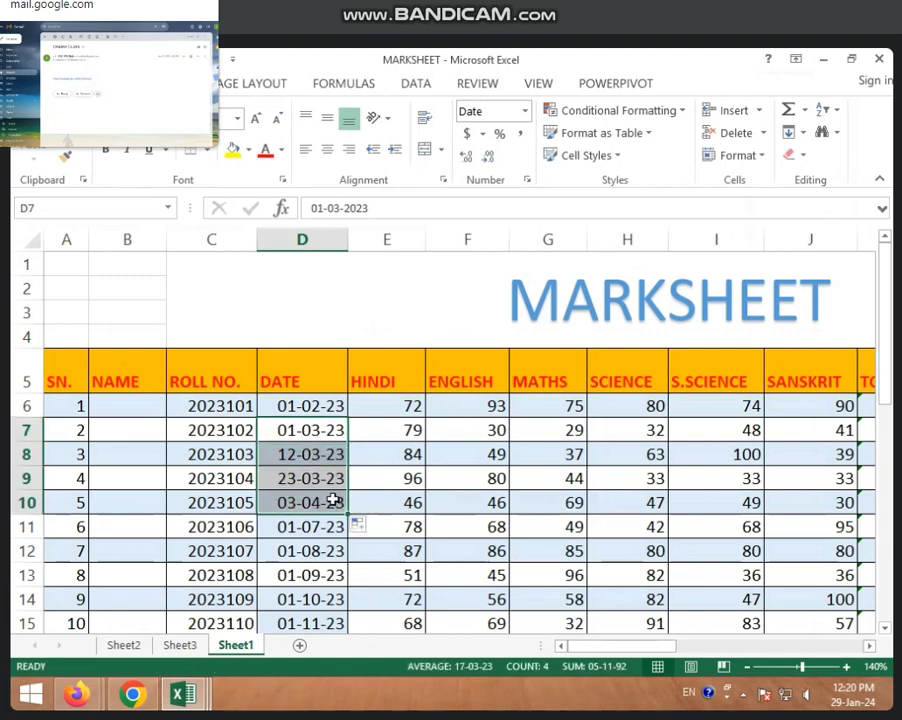
pyautogui.click(333, 532)
pyautogui.scroll(-2, 328, 545)
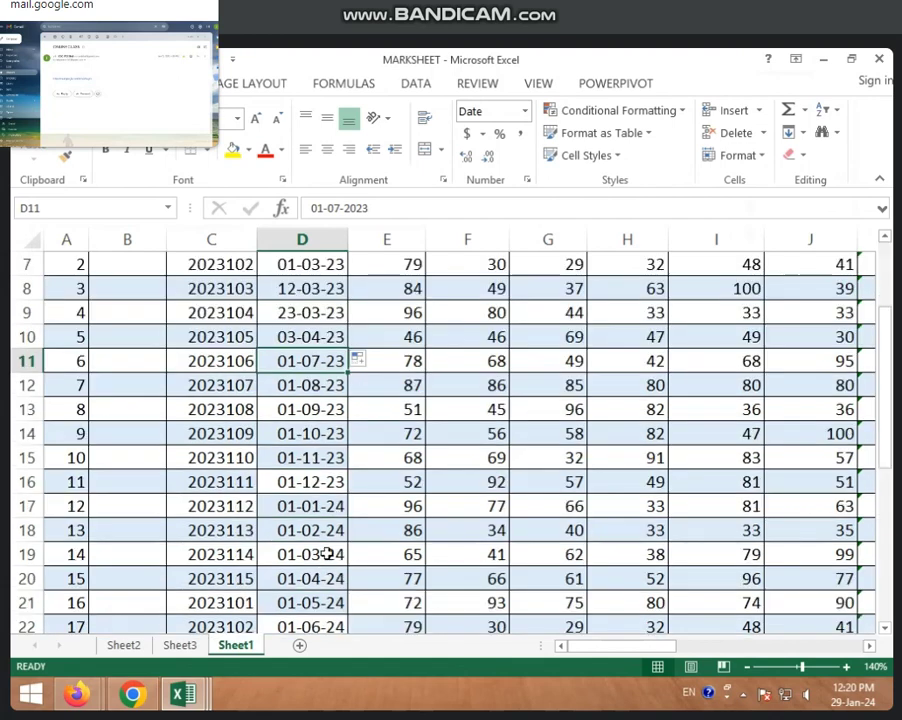
pyautogui.click(337, 417)
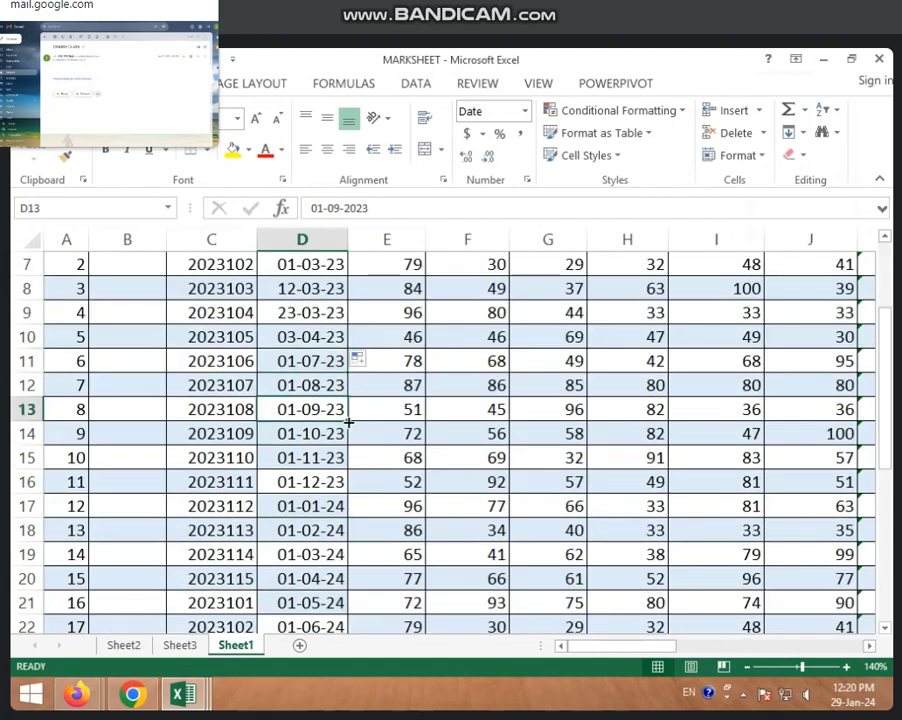
pyautogui.moveTo(348, 421); pyautogui.dragTo(350, 484)
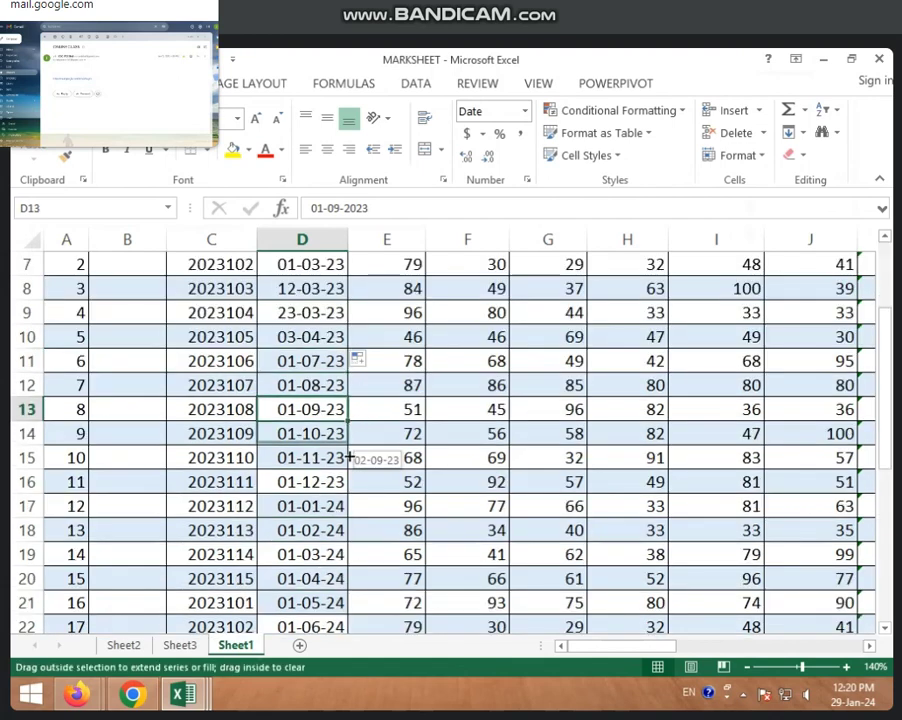
pyautogui.click(333, 434)
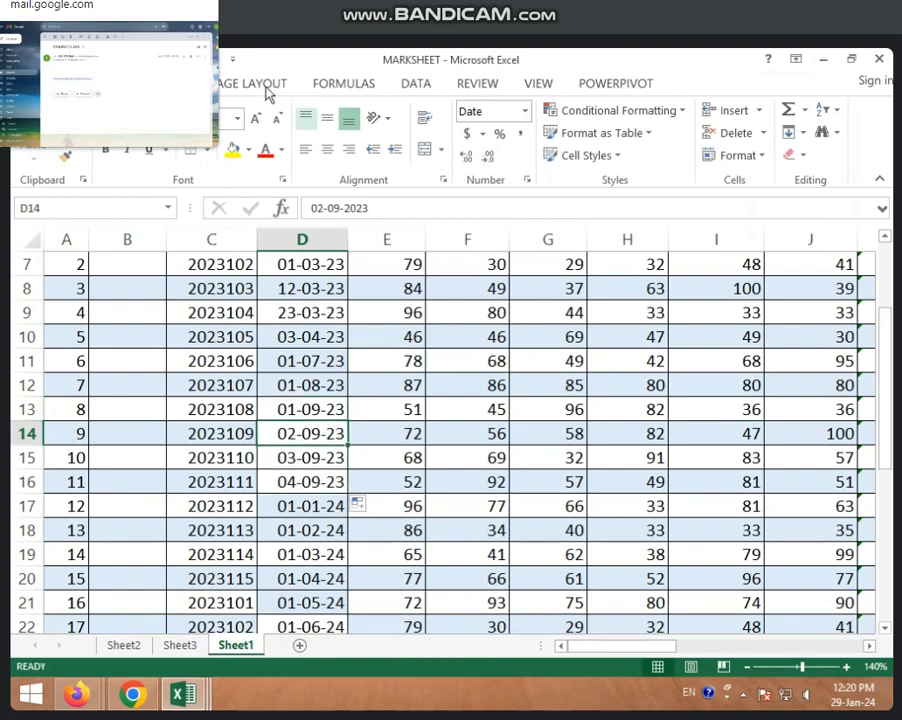
# Step: Insert a pivot table on a new sheet with ROLL NO. as rows and Sum of TOTAL
pyautogui.click(165, 83)
pyautogui.click(35, 120)
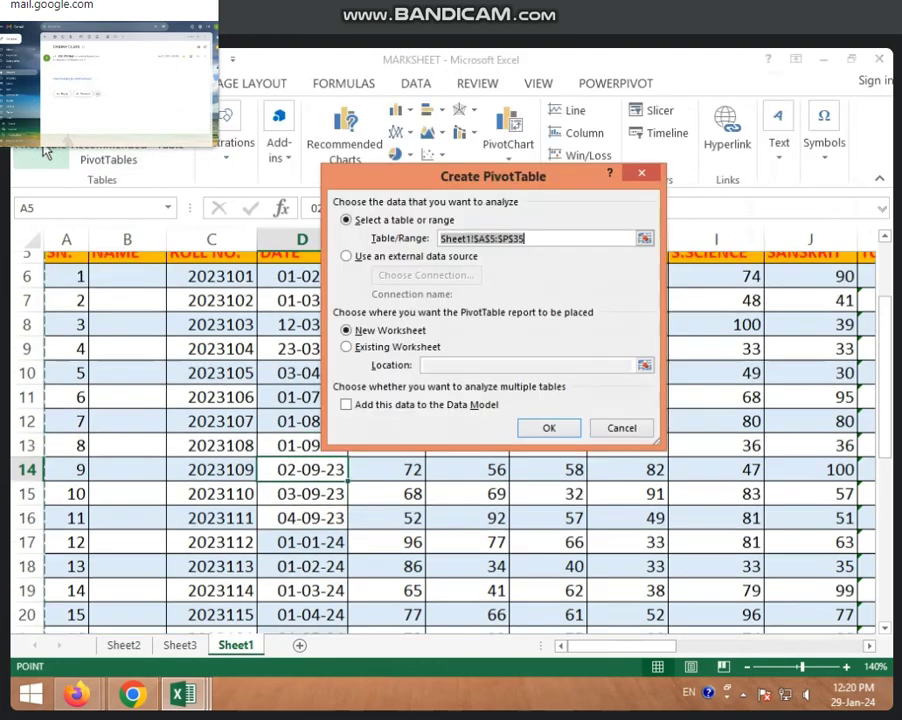
pyautogui.click(548, 428)
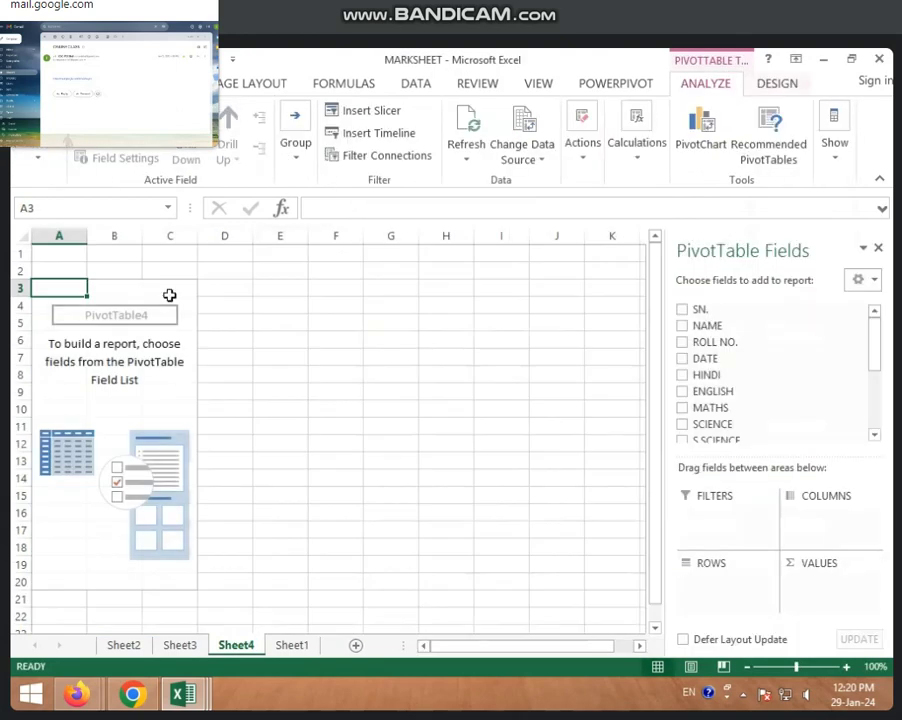
pyautogui.click(682, 342)
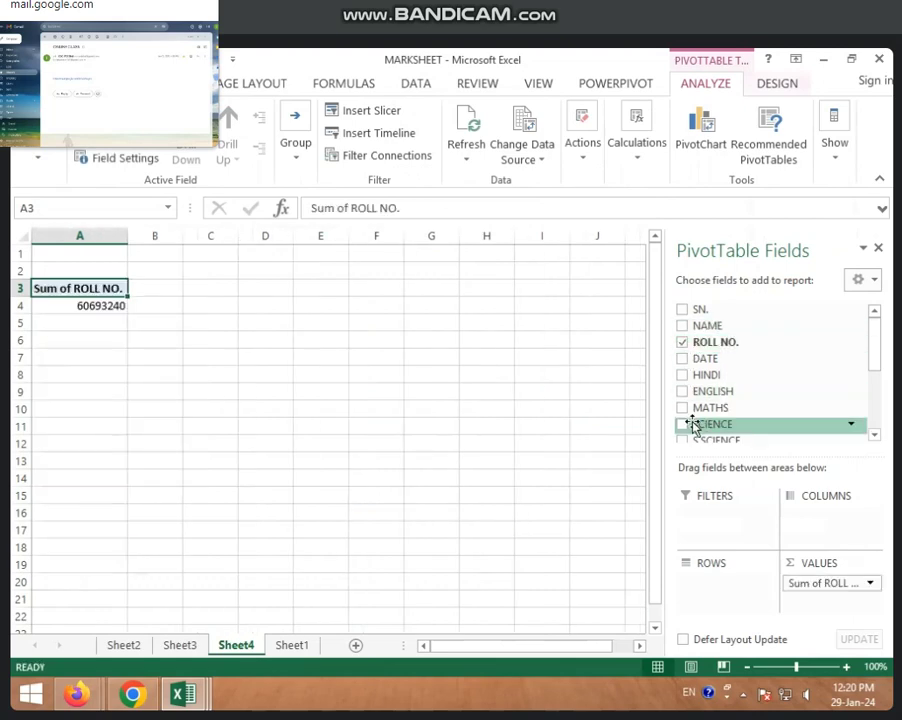
pyautogui.scroll(-1, 746, 424)
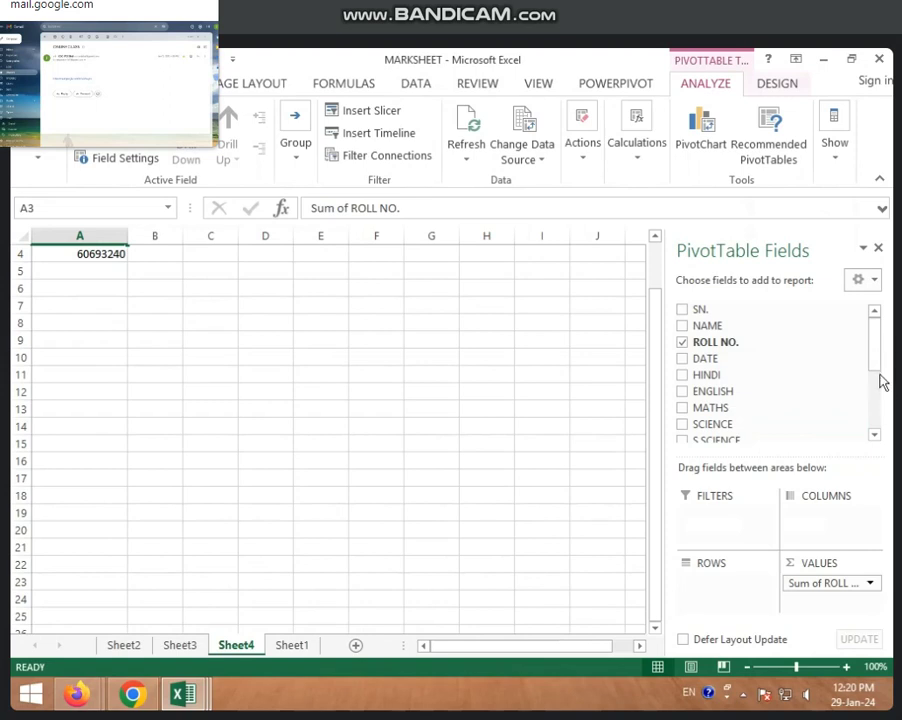
pyautogui.scroll(-2, 840, 400)
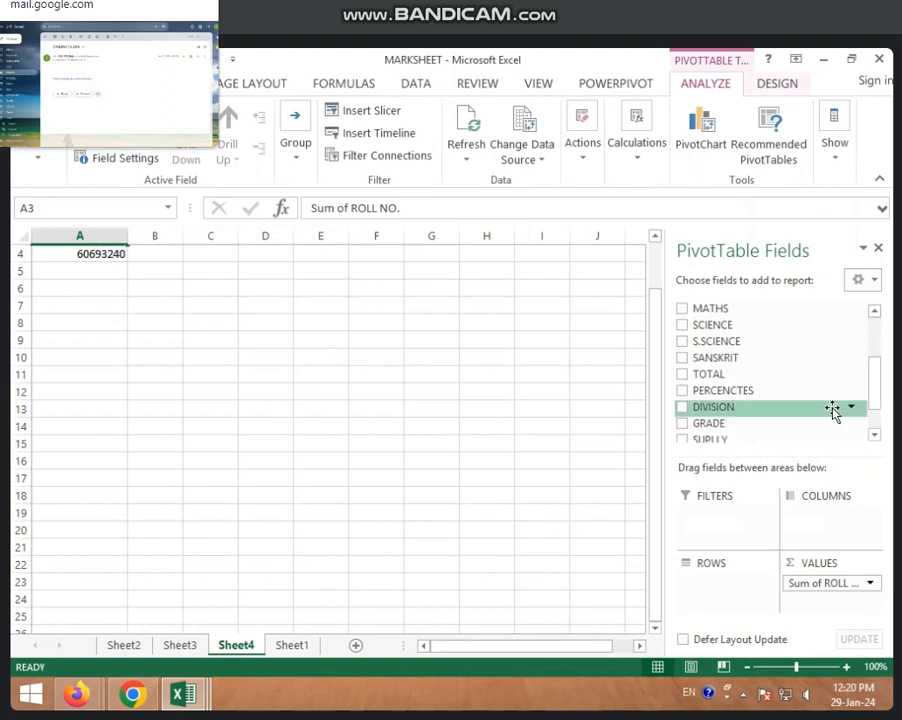
pyautogui.click(683, 375)
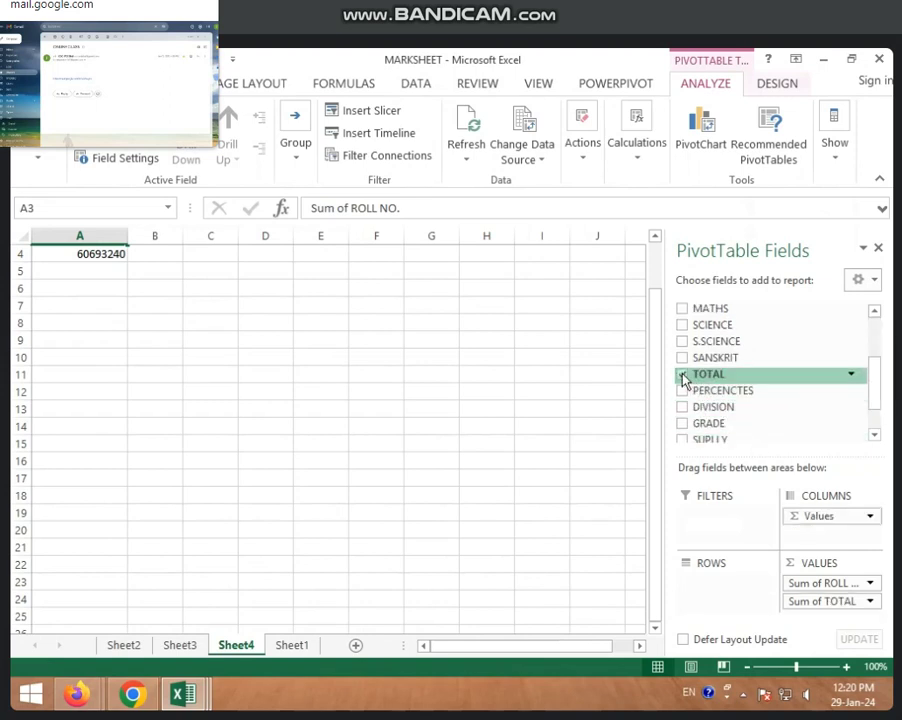
pyautogui.moveTo(815, 583); pyautogui.dragTo(730, 592)
# Step: Review the Sum of TOTAL field options, then begin inserting a timeline for the pivot
pyautogui.click(805, 584)
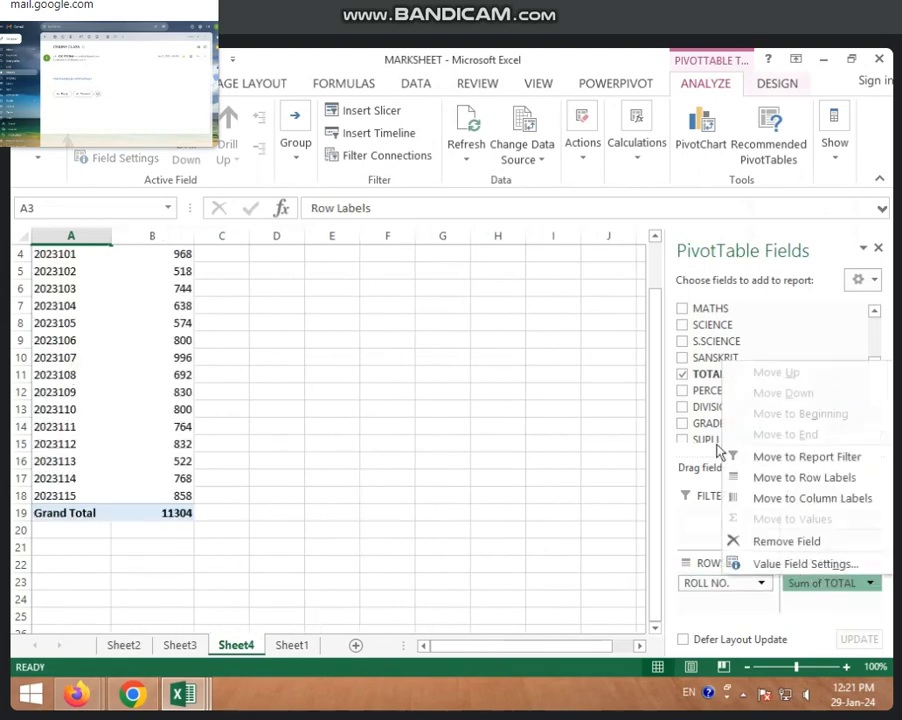
pyautogui.click(875, 318)
pyautogui.click(875, 318)
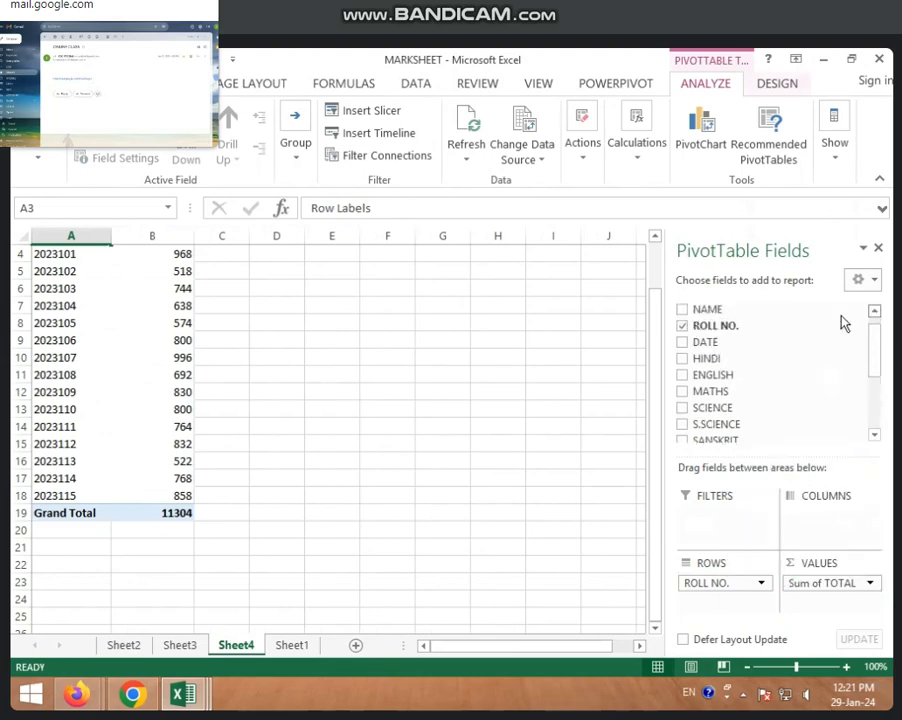
pyautogui.click(268, 360)
pyautogui.click(155, 374)
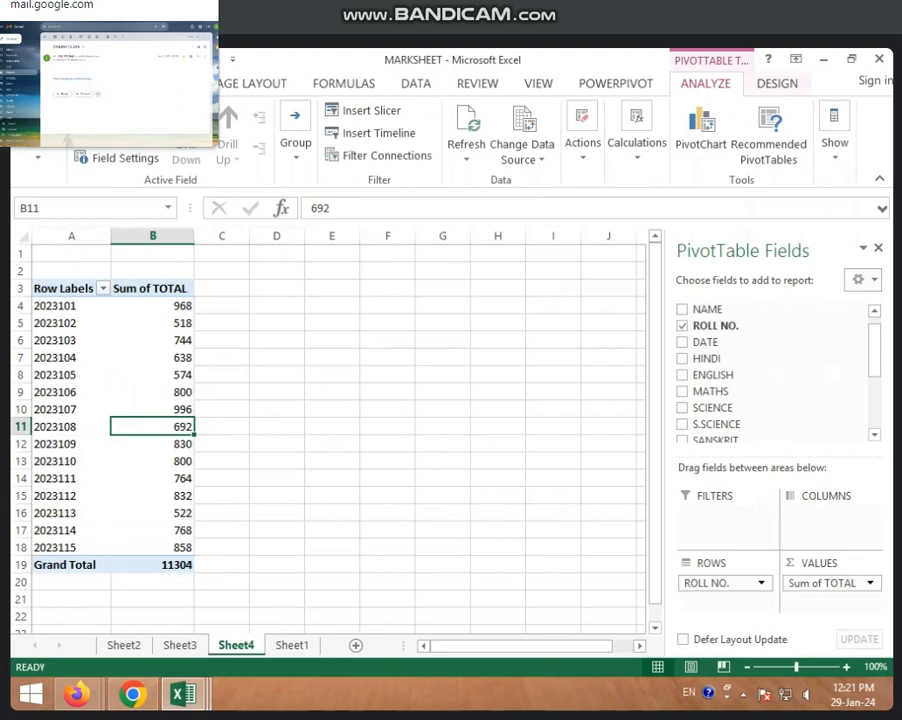
pyautogui.click(408, 133)
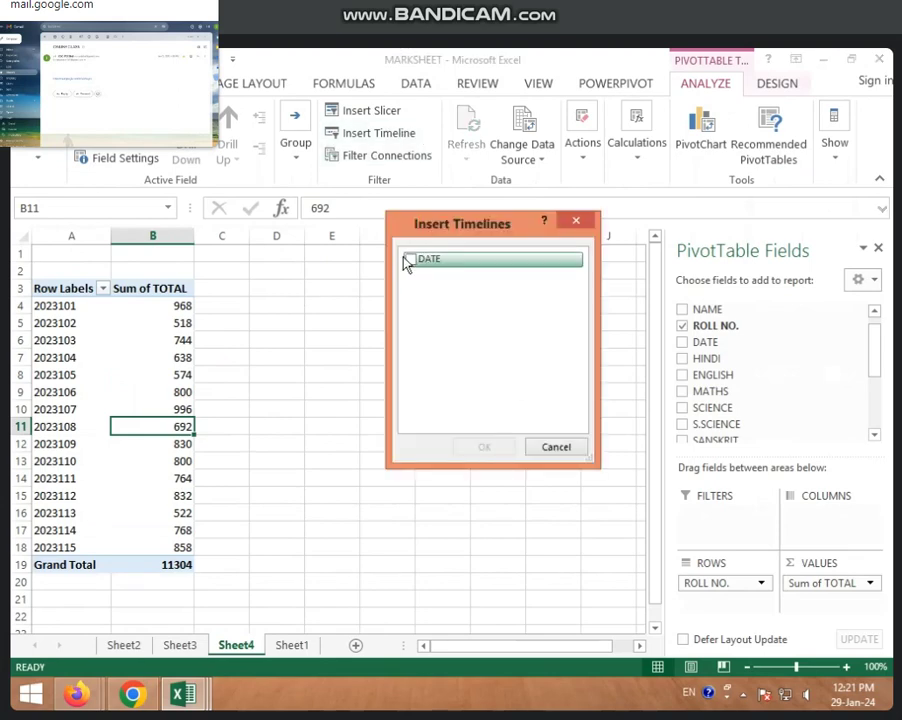
# Step: Insert a DATE timeline and position it beside the Sheet4 pivot table
pyautogui.click(409, 260)
pyautogui.click(492, 450)
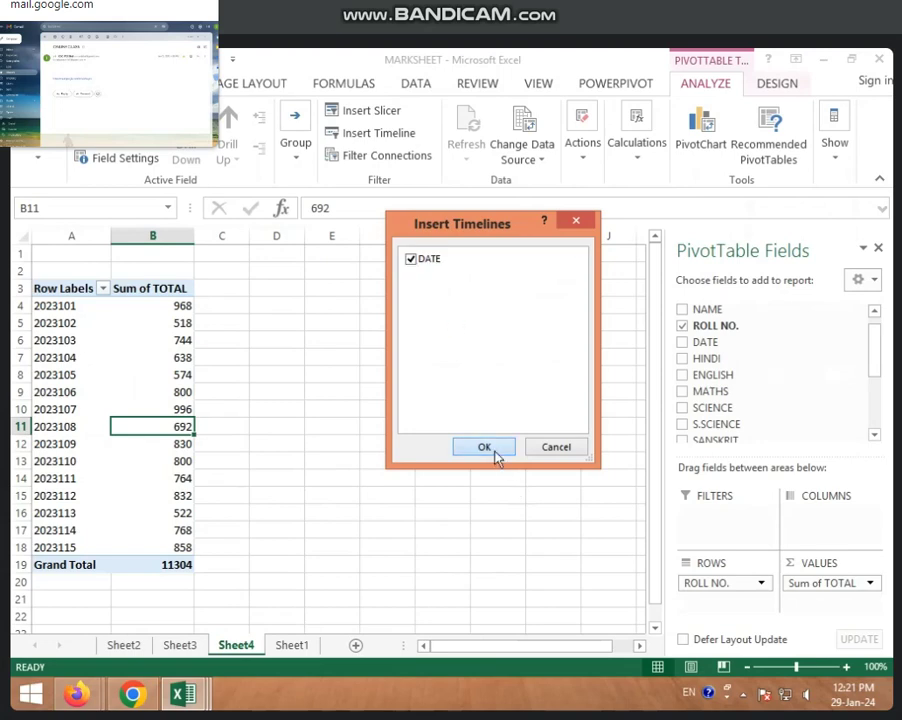
pyautogui.moveTo(320, 392); pyautogui.dragTo(398, 340)
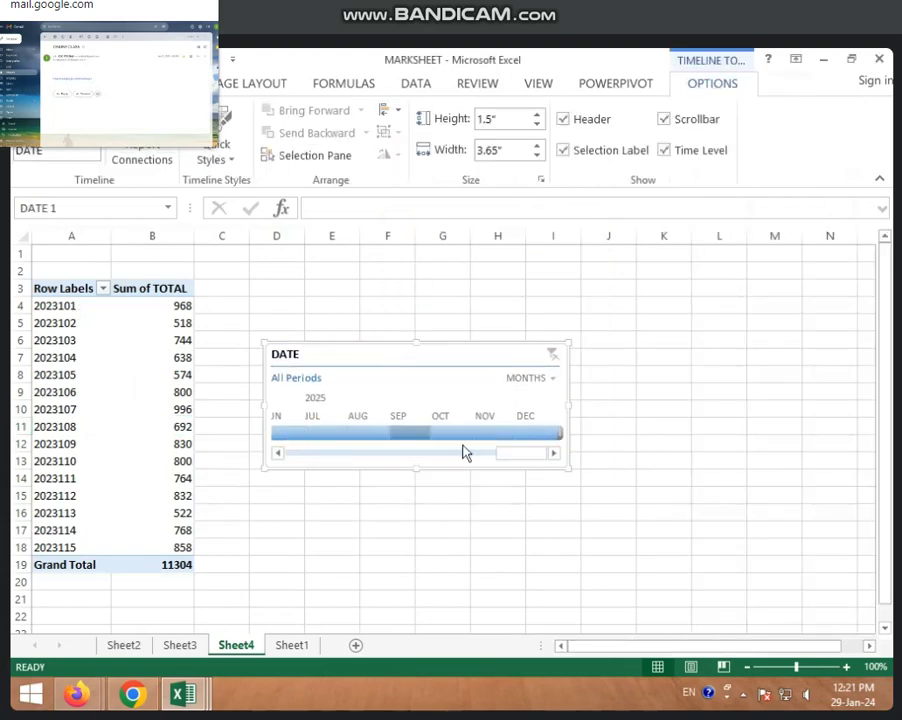
pyautogui.moveTo(490, 455); pyautogui.dragTo(283, 458)
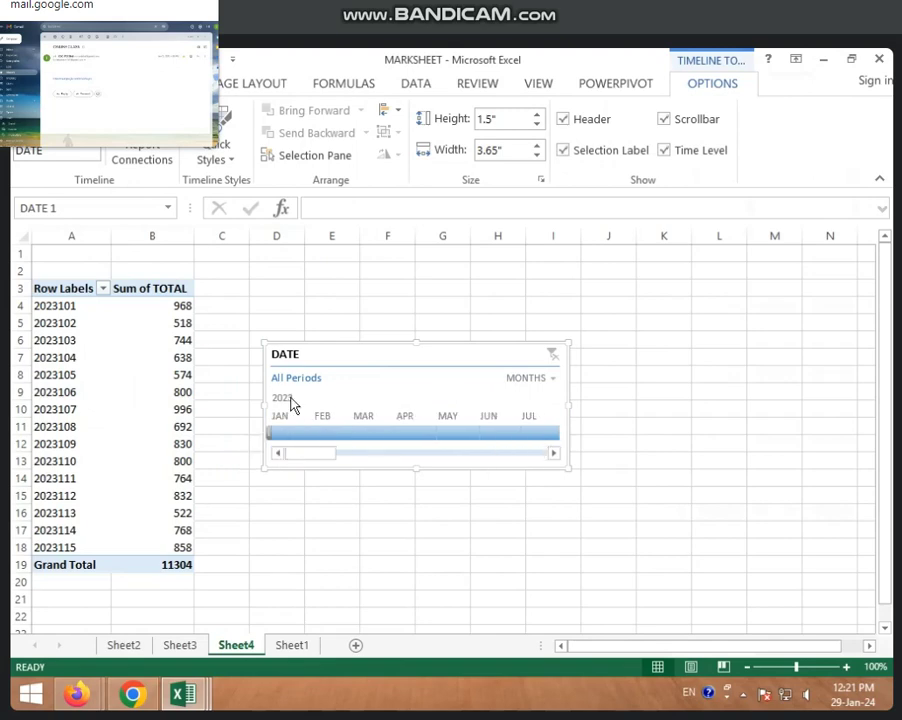
# Step: Filter the pivot to January, February and March 2023, then clear the date filter
pyautogui.click(292, 432)
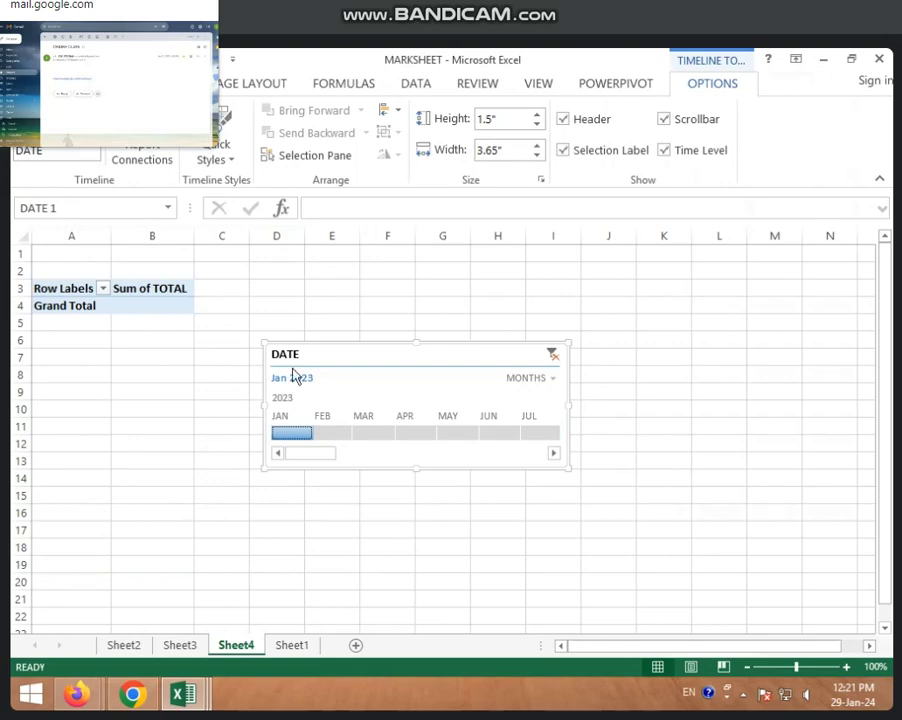
pyautogui.click(342, 432)
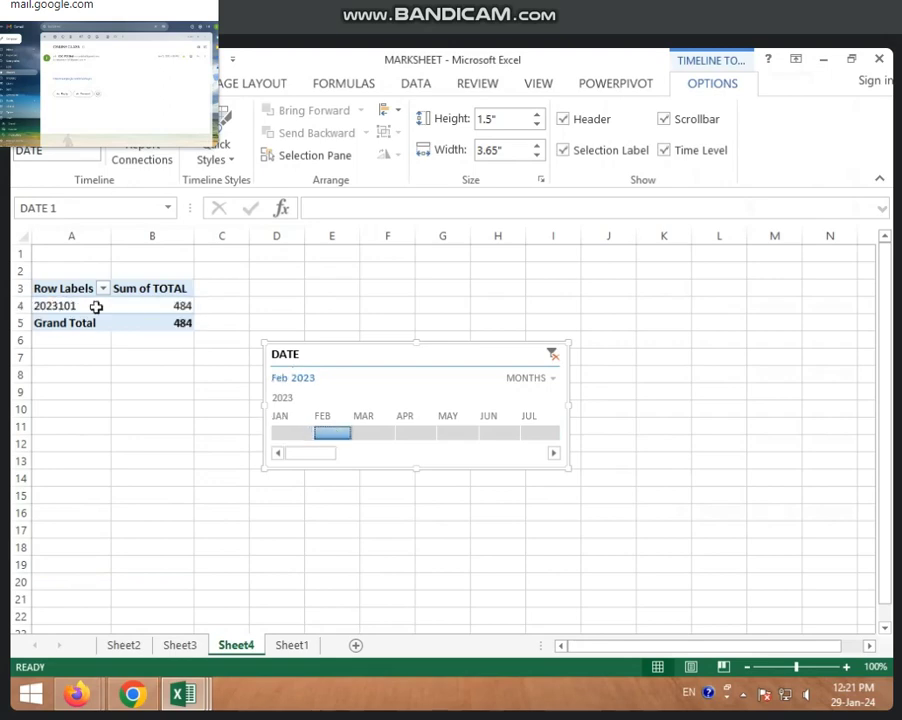
pyautogui.click(379, 434)
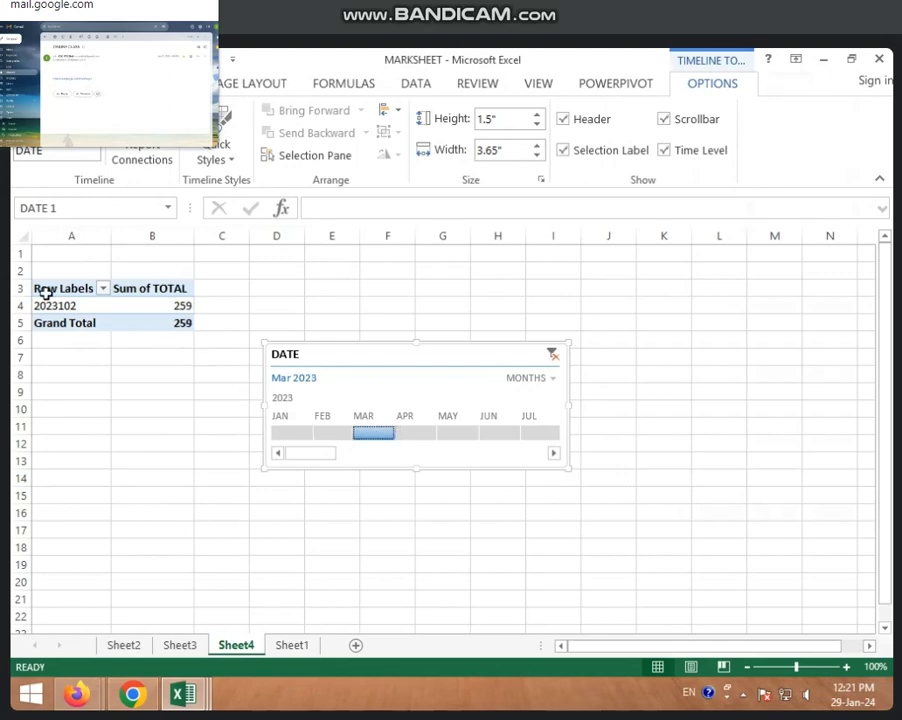
pyautogui.click(135, 309)
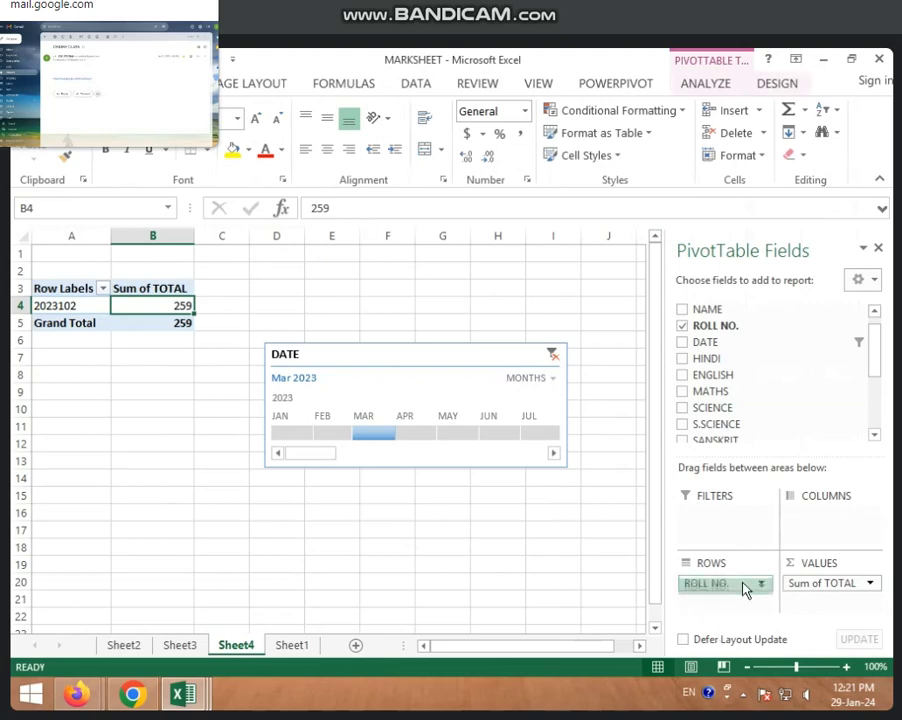
pyautogui.click(60, 308)
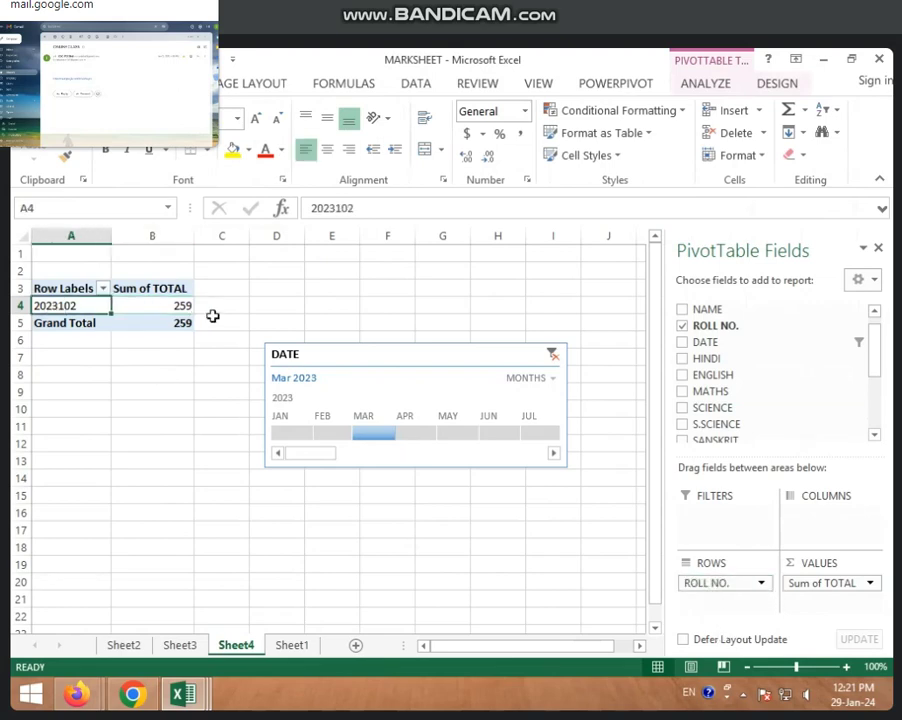
pyautogui.click(212, 318)
pyautogui.click(552, 354)
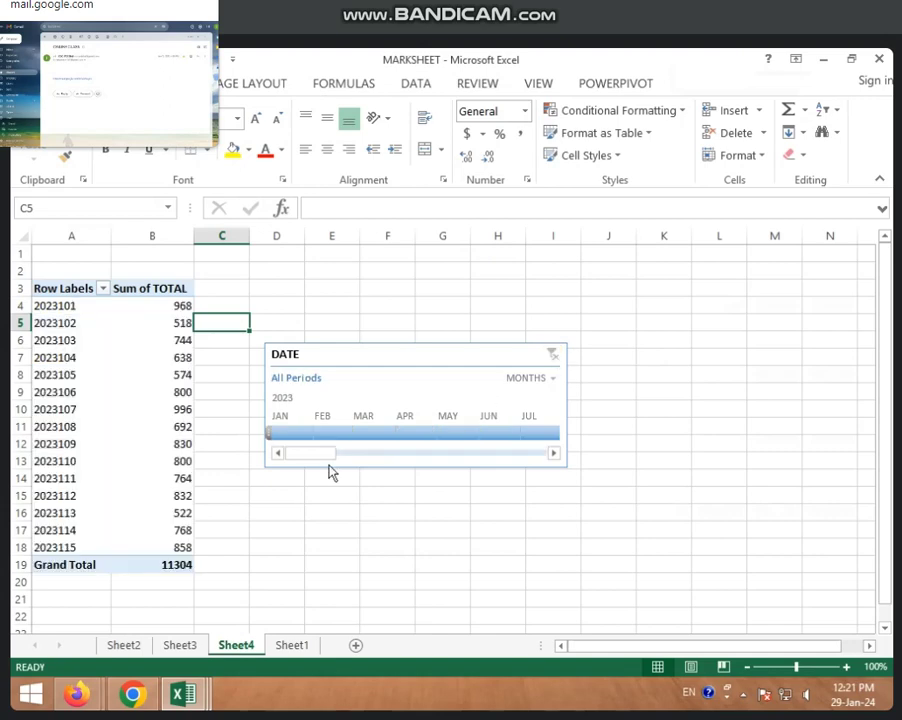
# Step: Check the Sheet1 marks table, then return to Sheet4 and bring up its tab menu
pyautogui.click(292, 645)
pyautogui.click(309, 408)
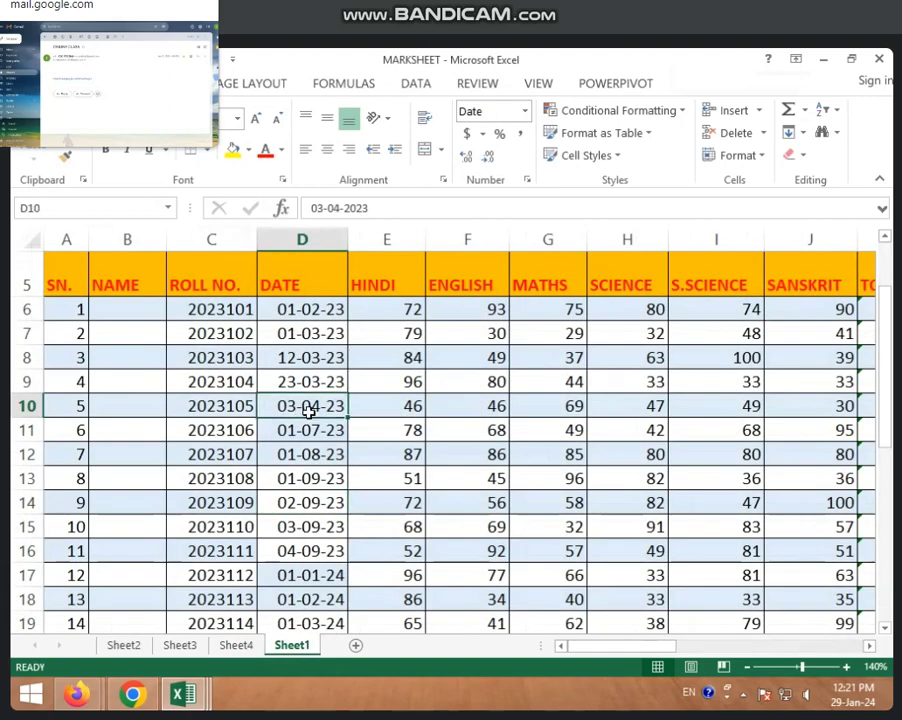
pyautogui.click(249, 647)
pyautogui.rightClick(250, 647)
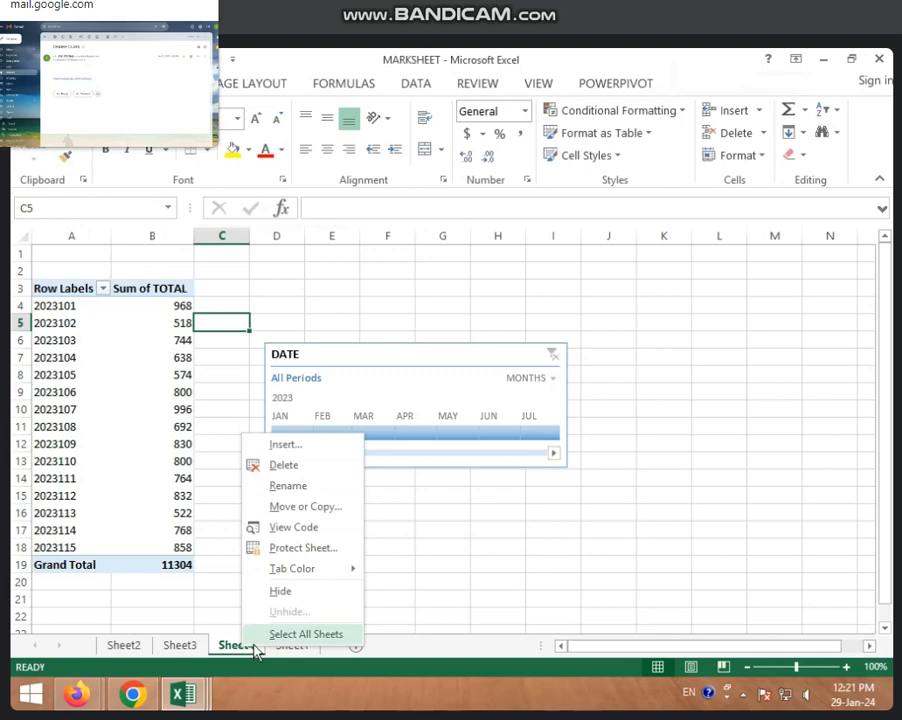
# Step: Delete Sheet4 and Sheet3, confirming each deletion
pyautogui.click(272, 466)
pyautogui.click(422, 415)
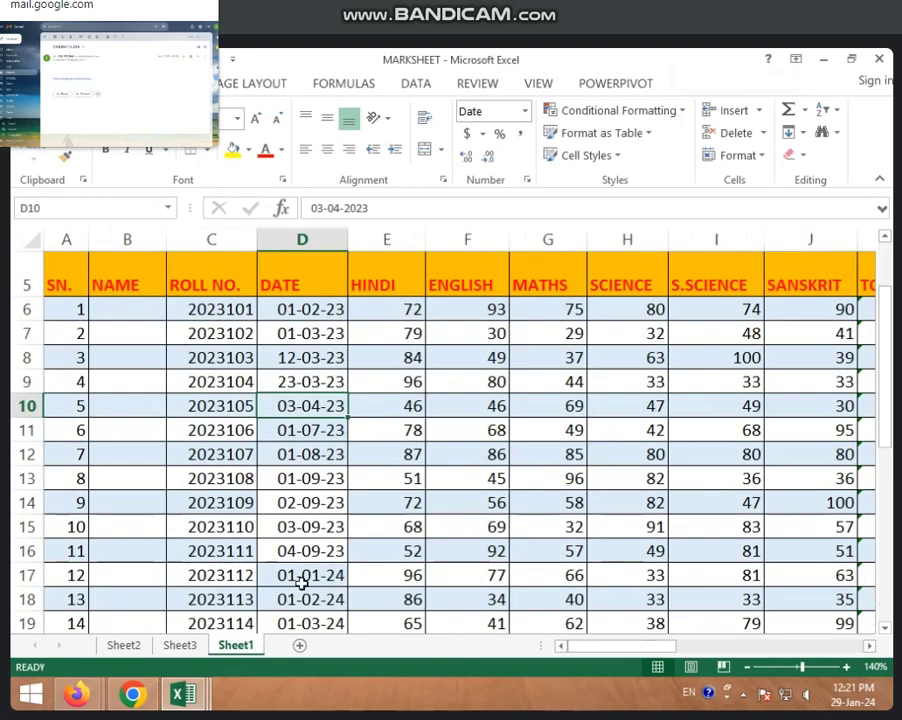
pyautogui.click(176, 646)
pyautogui.rightClick(178, 646)
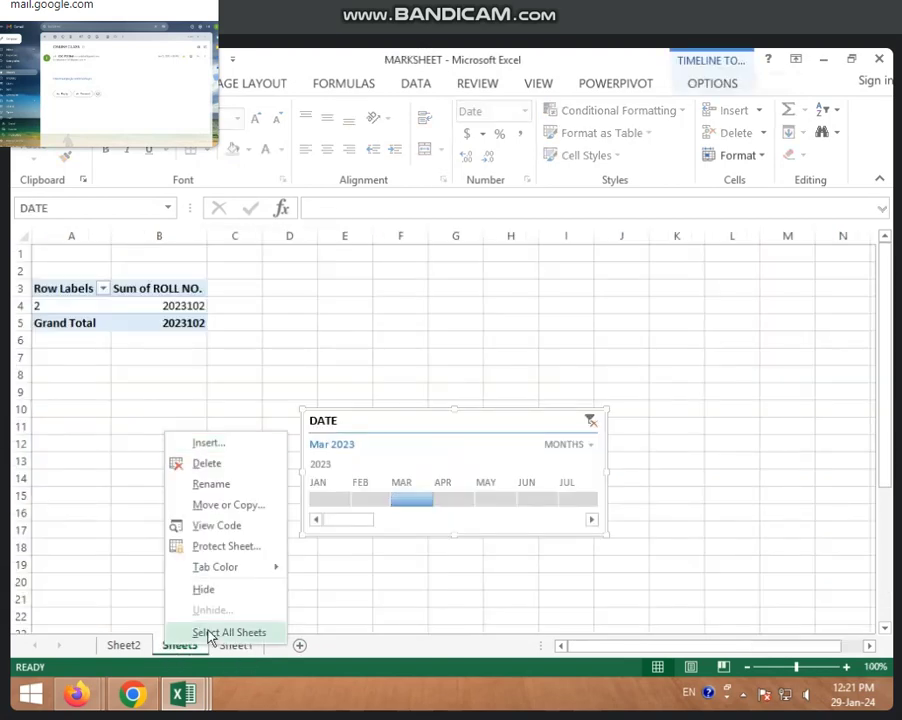
pyautogui.click(205, 464)
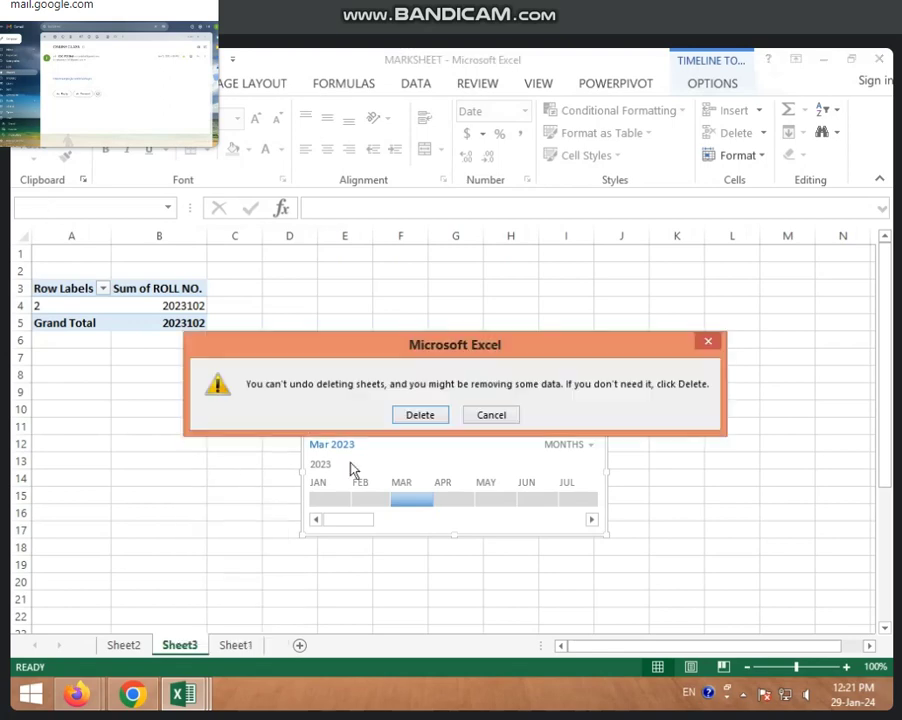
pyautogui.click(434, 418)
# Step: Delete Sheet2 too, then select a cell in the Sheet1 marks table
pyautogui.click(124, 646)
pyautogui.rightClick(125, 646)
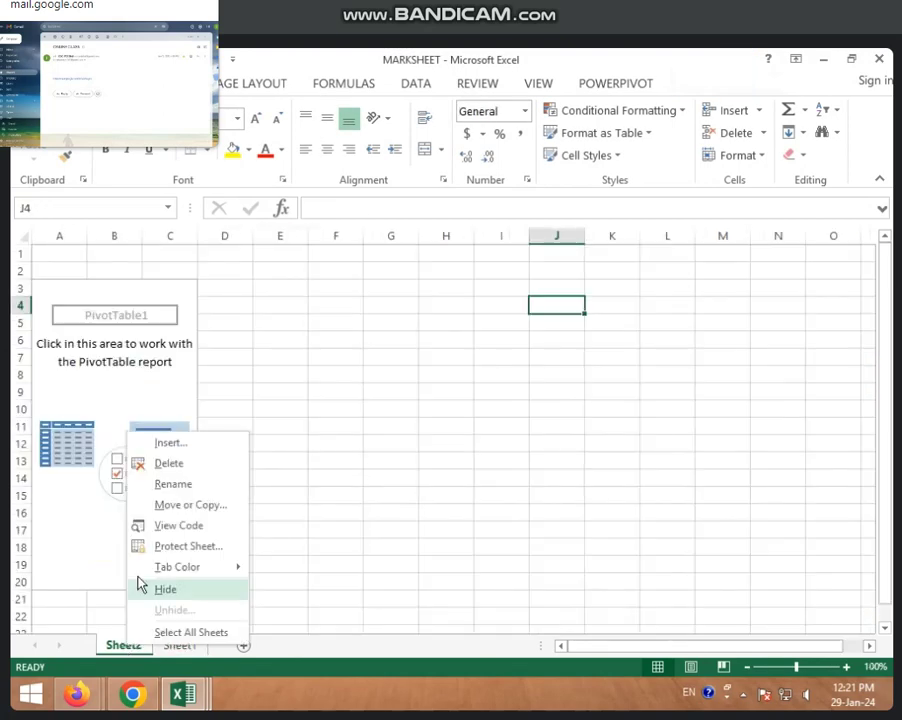
pyautogui.click(166, 465)
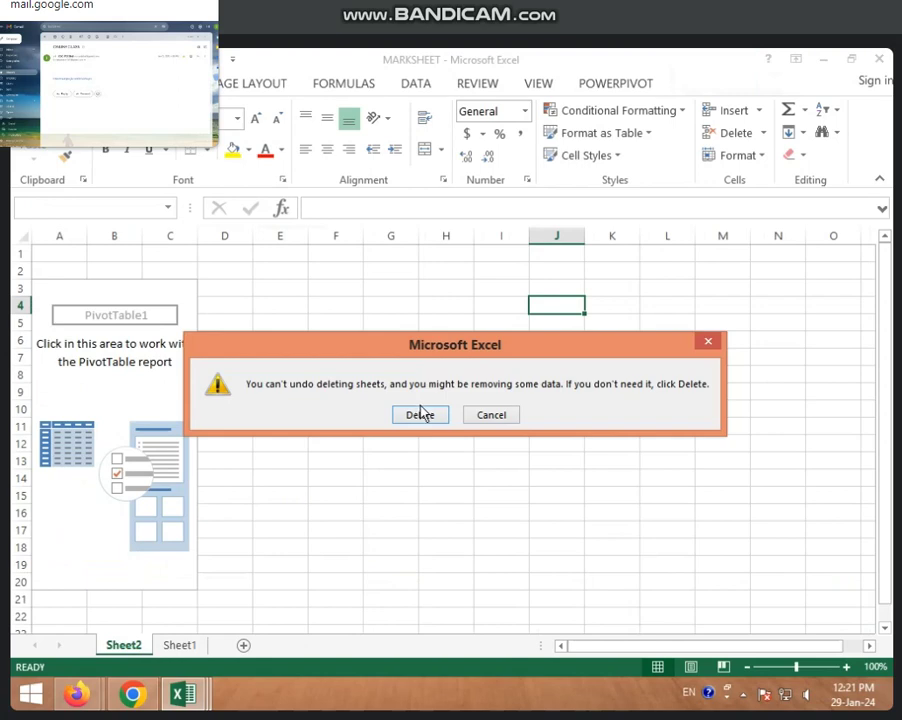
pyautogui.click(421, 413)
pyautogui.click(313, 476)
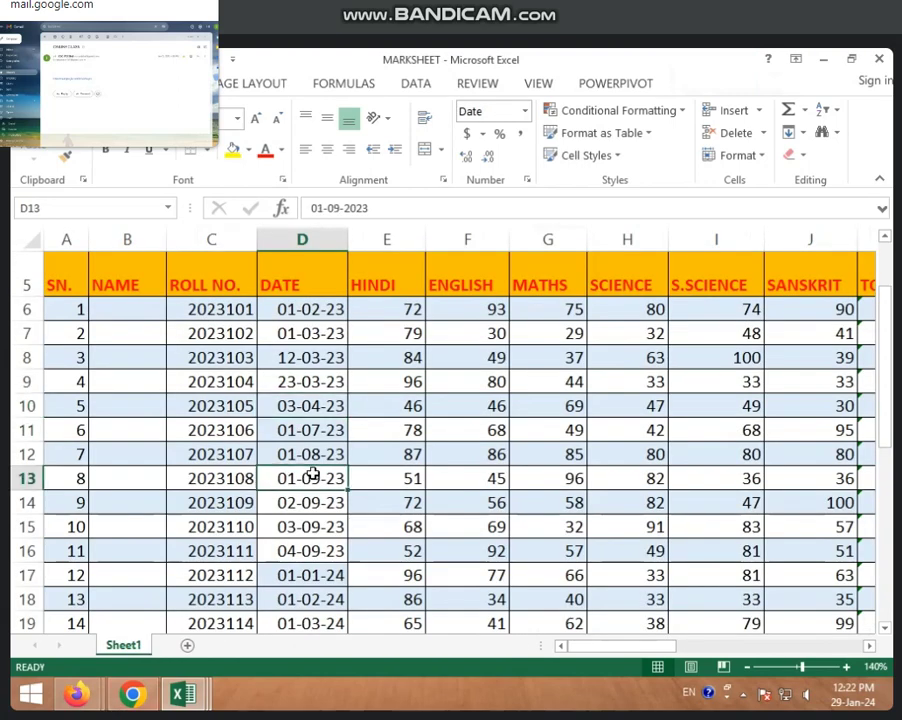
pyautogui.click(155, 83)
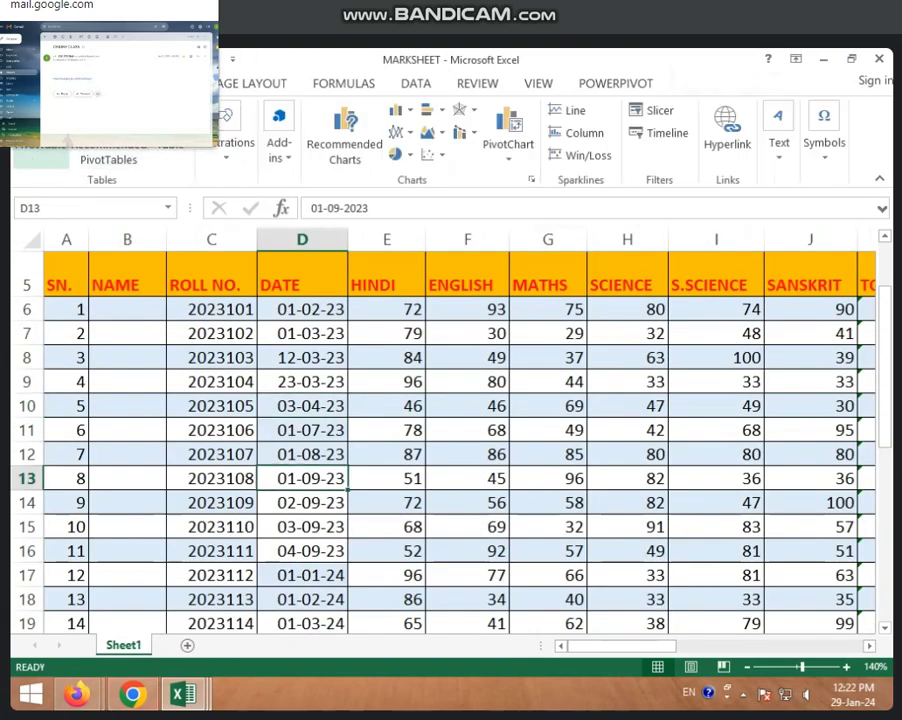
# Step: Insert a pivot table on a new sheet with ROLL NO. rows and SCIENCE marks nested beneath
pyautogui.click(29, 114)
pyautogui.click(536, 428)
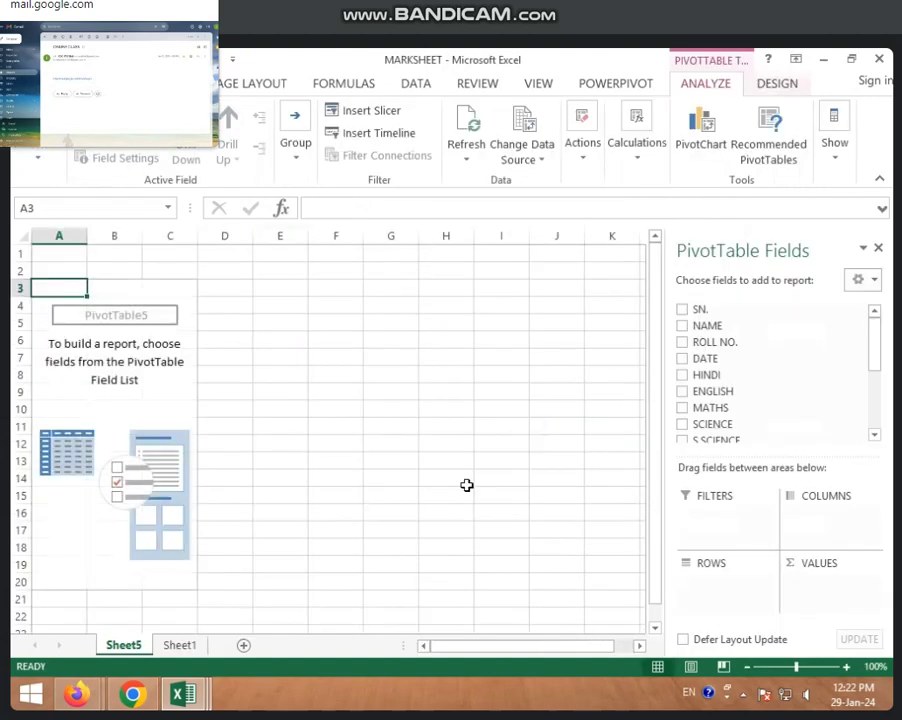
pyautogui.click(148, 337)
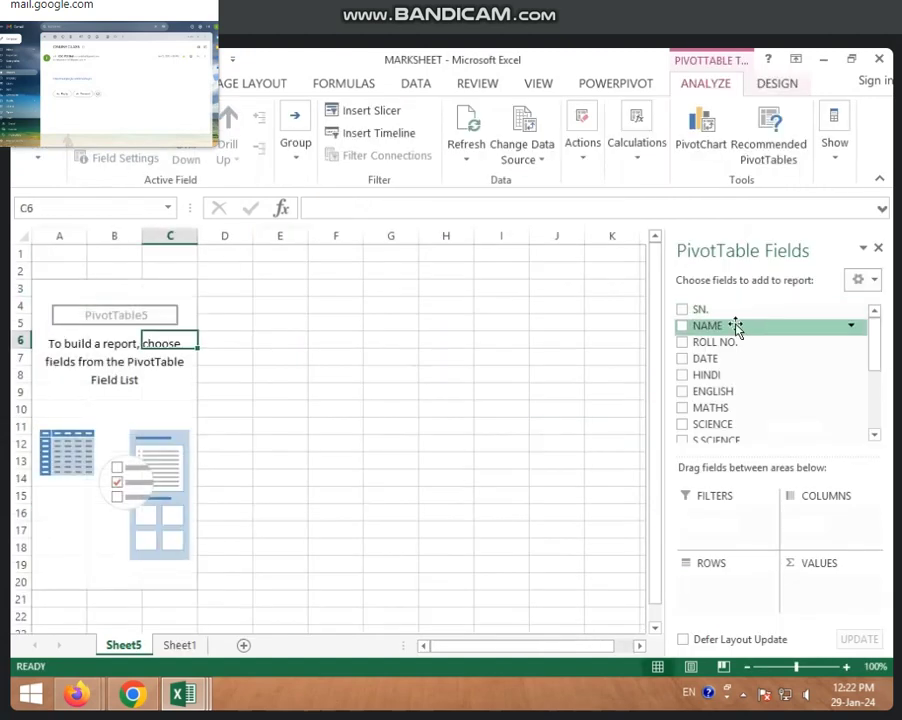
pyautogui.click(682, 343)
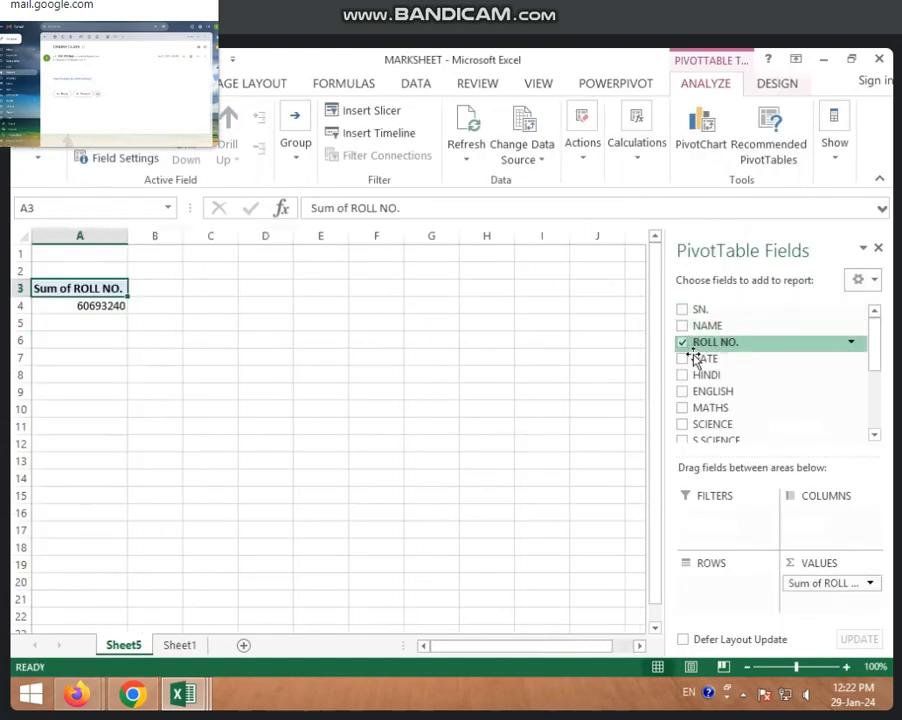
pyautogui.click(682, 424)
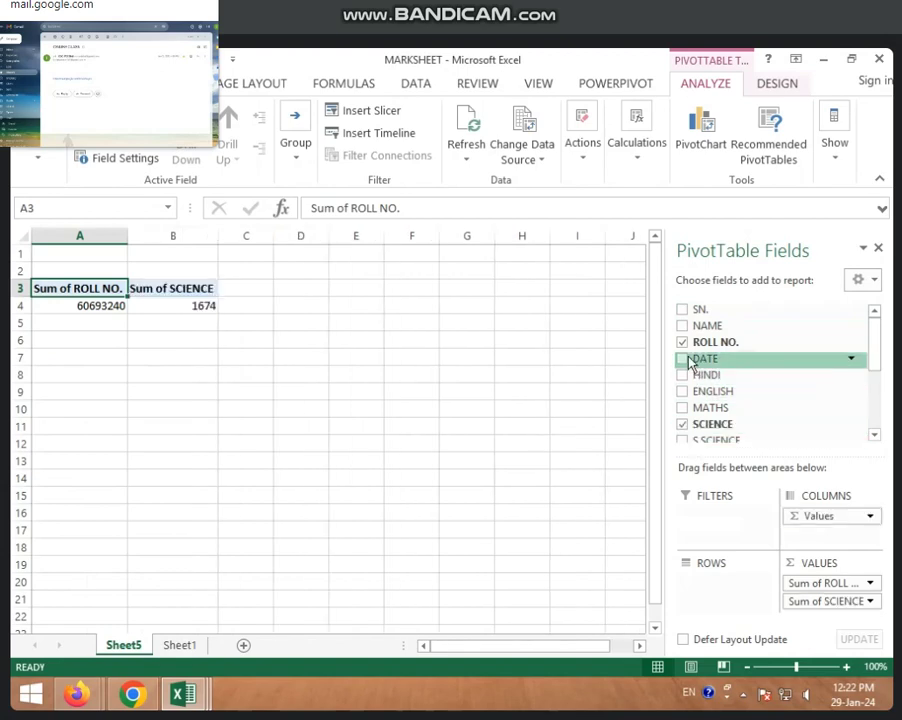
pyautogui.click(682, 358)
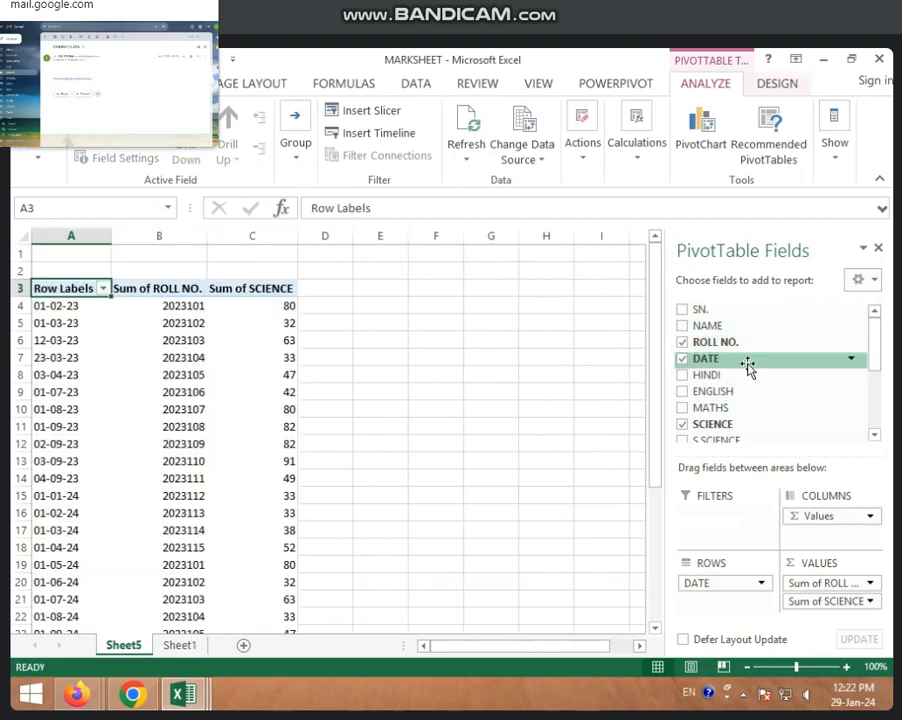
pyautogui.click(682, 358)
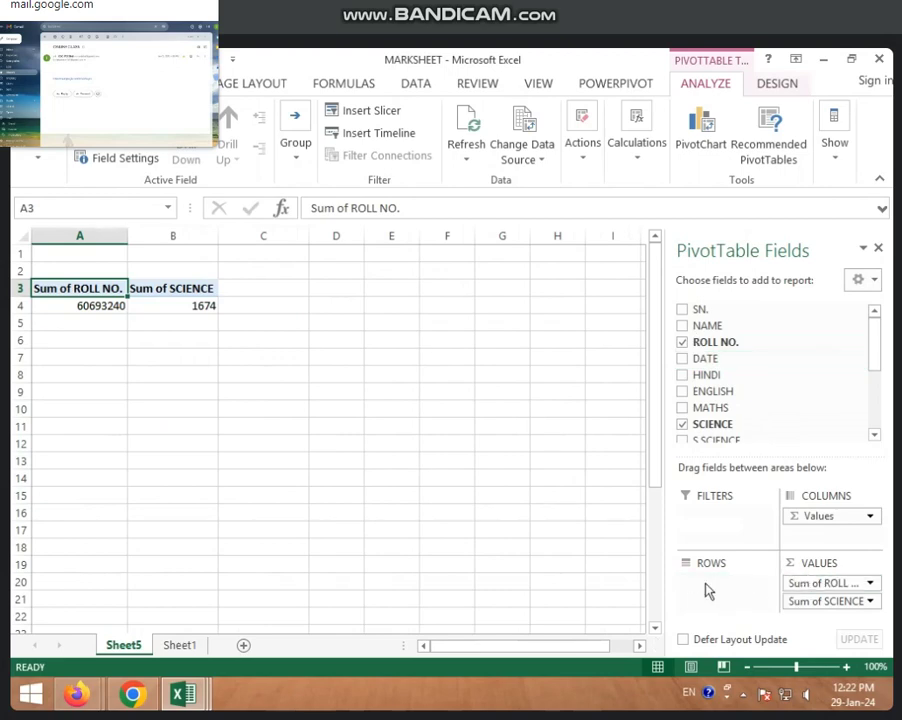
pyautogui.moveTo(797, 587); pyautogui.dragTo(705, 590)
pyautogui.moveTo(823, 585)
pyautogui.mouseDown()
pyautogui.moveTo(718, 610)
pyautogui.moveTo(715, 602)
pyautogui.mouseUp()
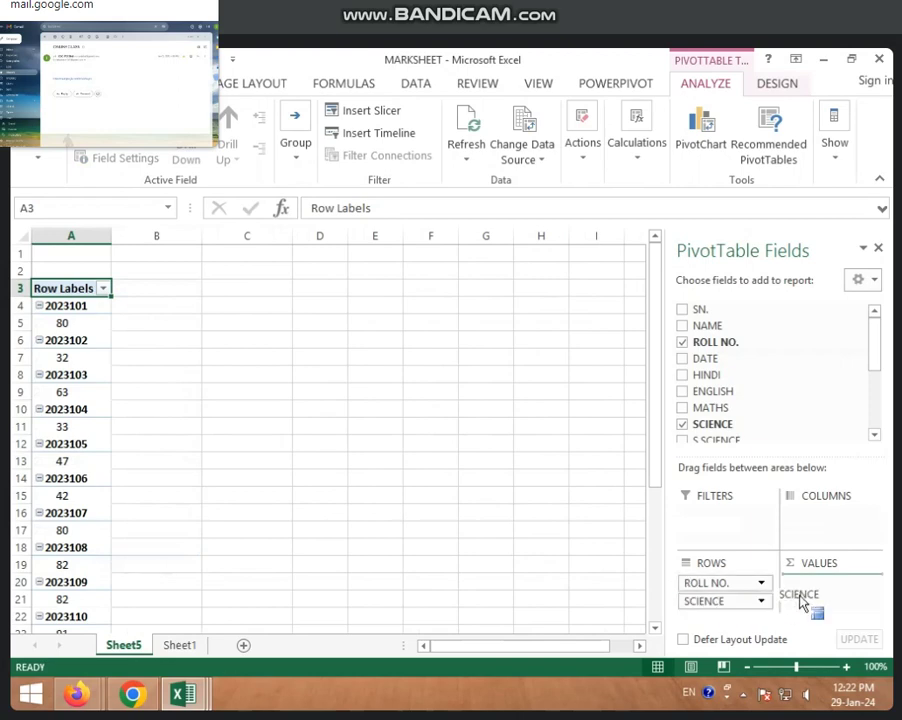
# Step: Insert a DATE timeline for the Sheet5 pivot and reposition it
pyautogui.click(407, 132)
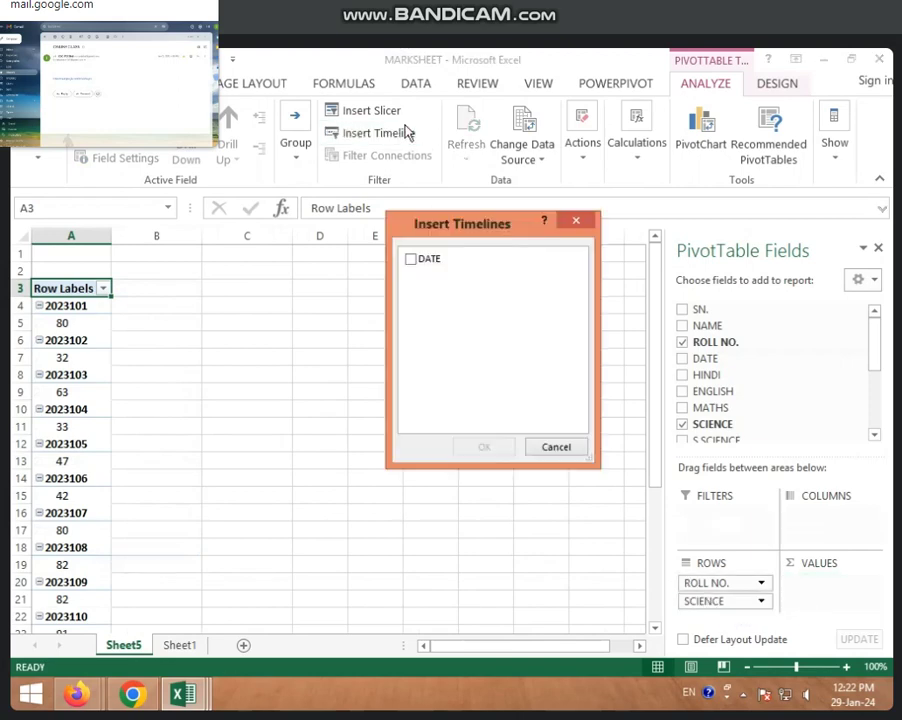
pyautogui.click(410, 259)
pyautogui.click(503, 450)
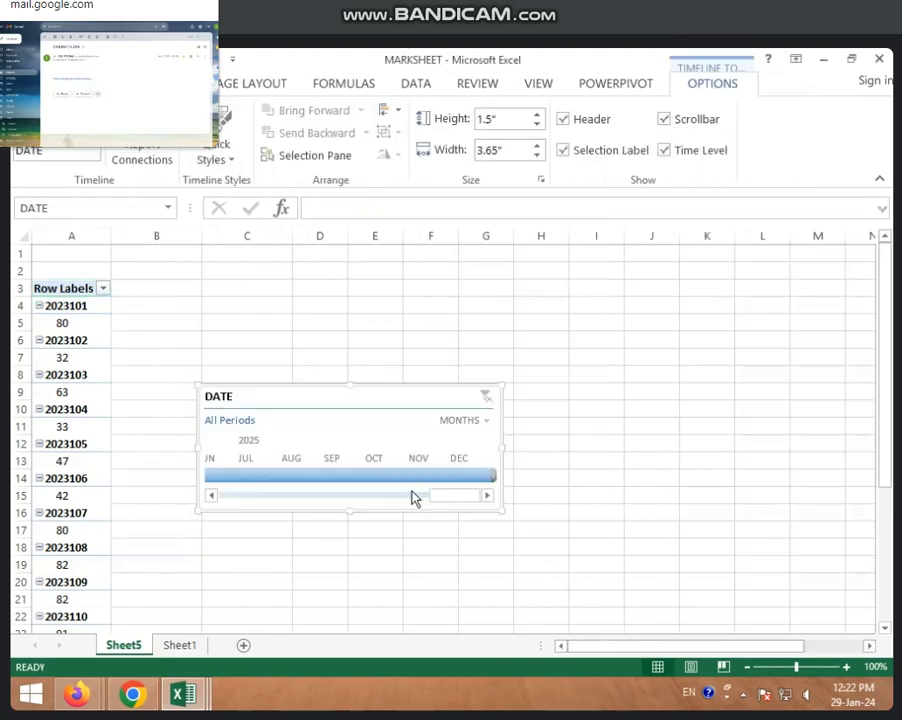
pyautogui.moveTo(460, 495); pyautogui.dragTo(231, 495)
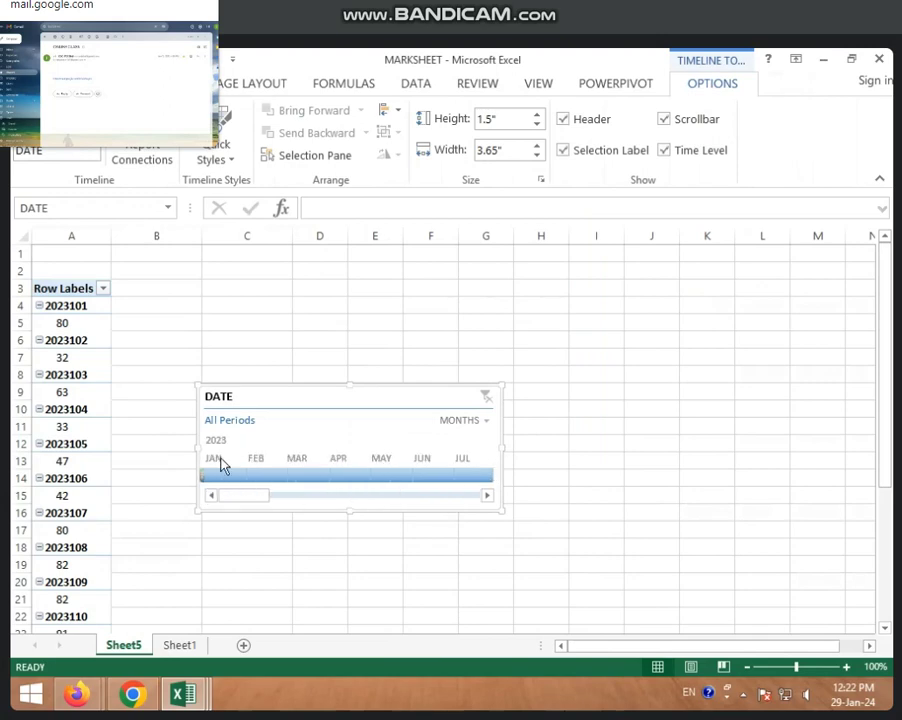
# Step: Filter the timeline month by month from February to September 2023, then return to Sheet1
pyautogui.click(265, 475)
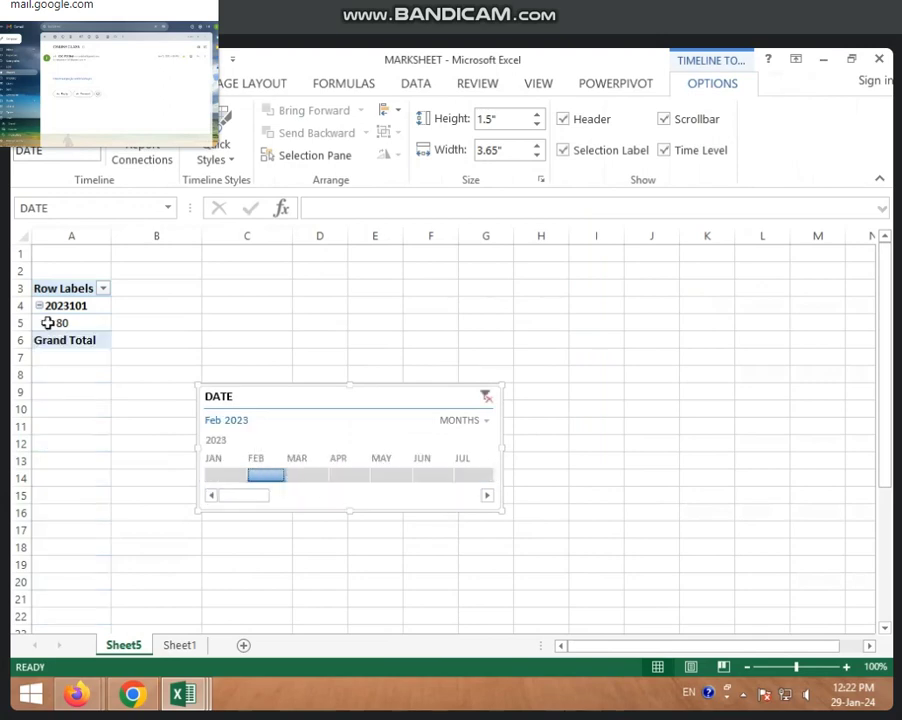
pyautogui.click(307, 476)
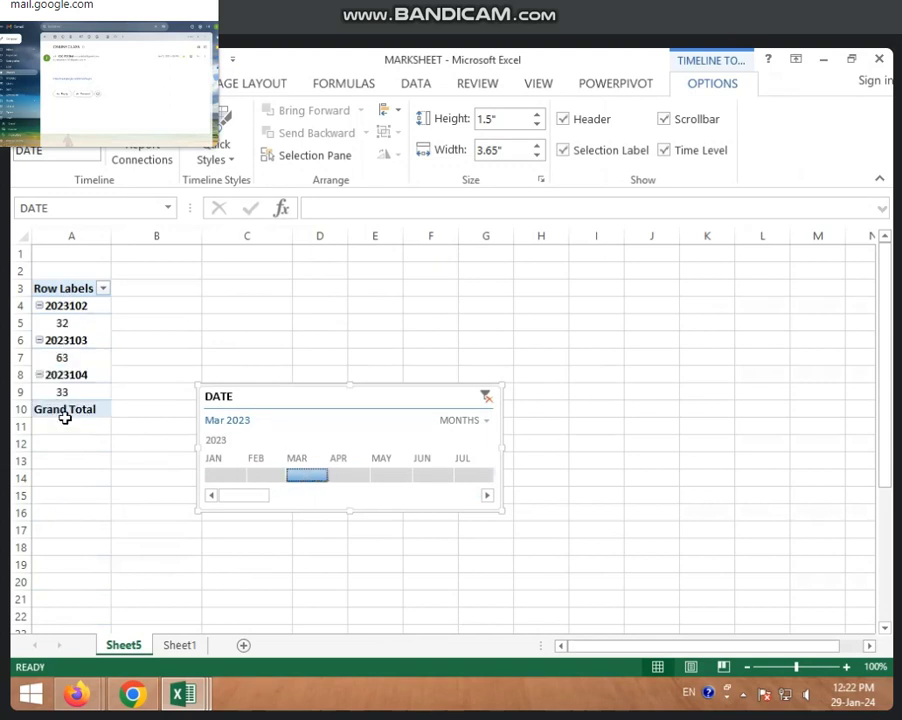
pyautogui.click(361, 478)
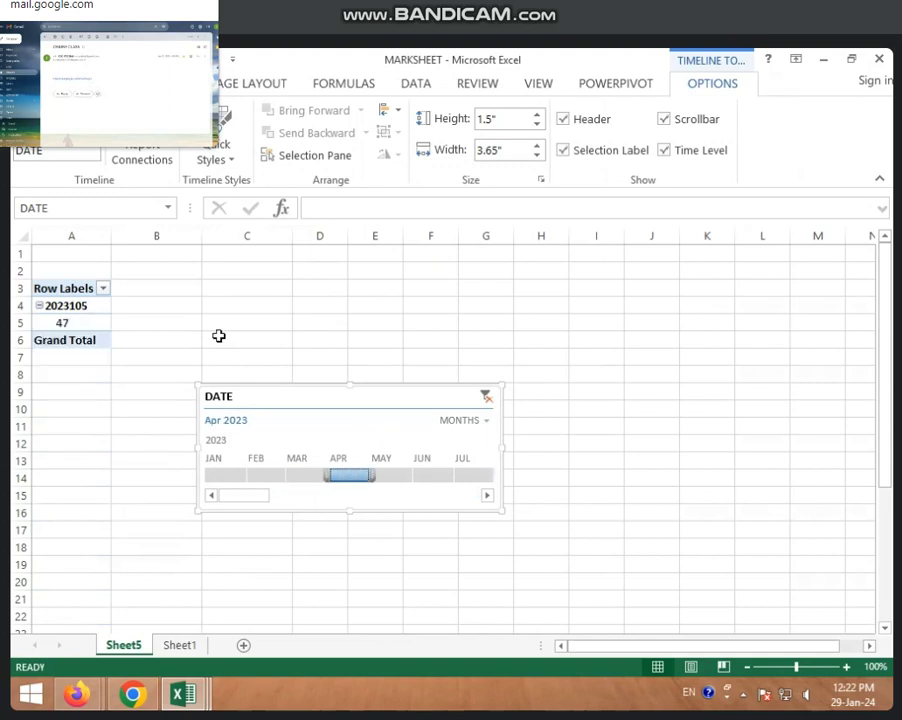
pyautogui.click(388, 476)
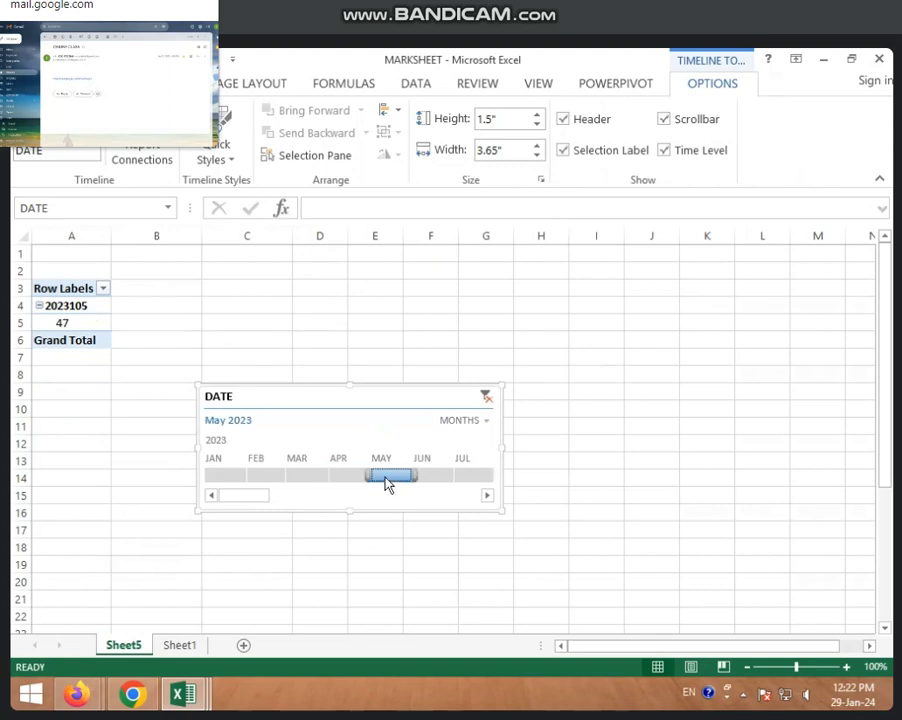
pyautogui.click(443, 477)
pyautogui.click(393, 477)
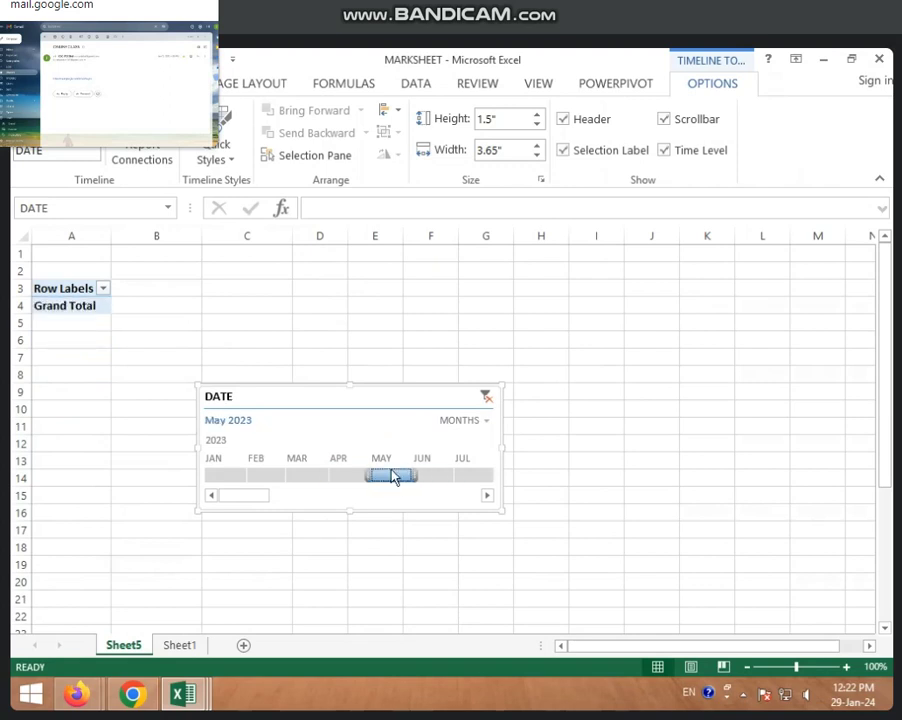
pyautogui.click(432, 475)
pyautogui.click(487, 495)
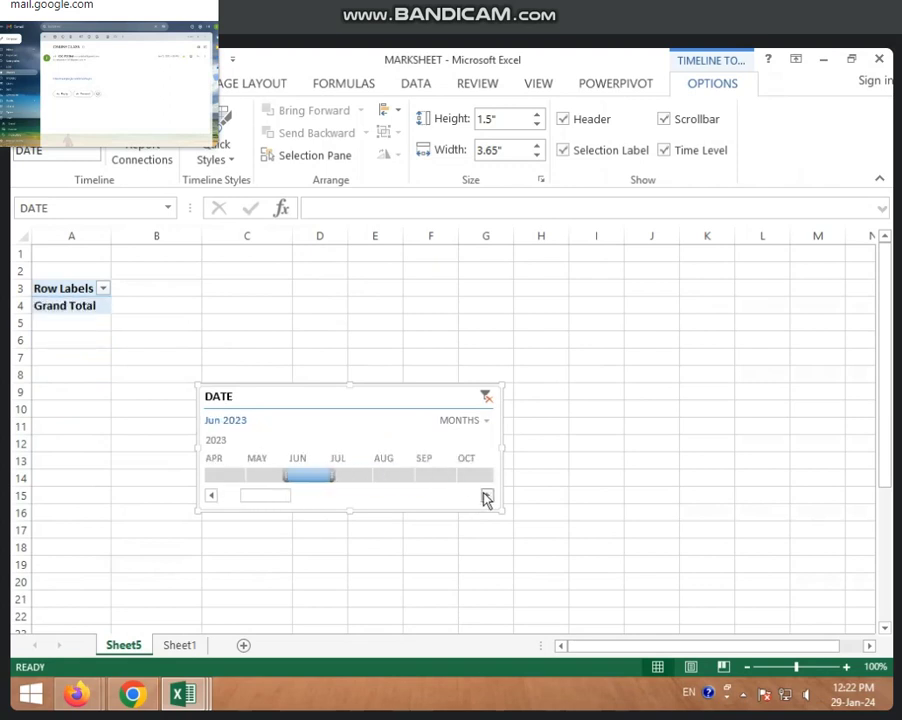
pyautogui.click(366, 474)
pyautogui.click(407, 478)
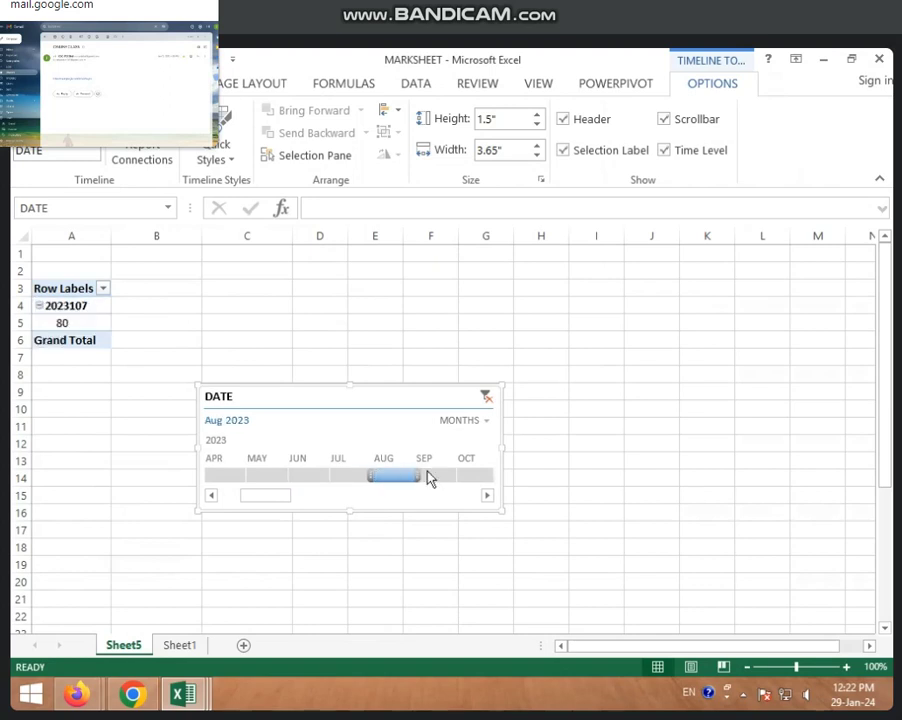
pyautogui.click(437, 476)
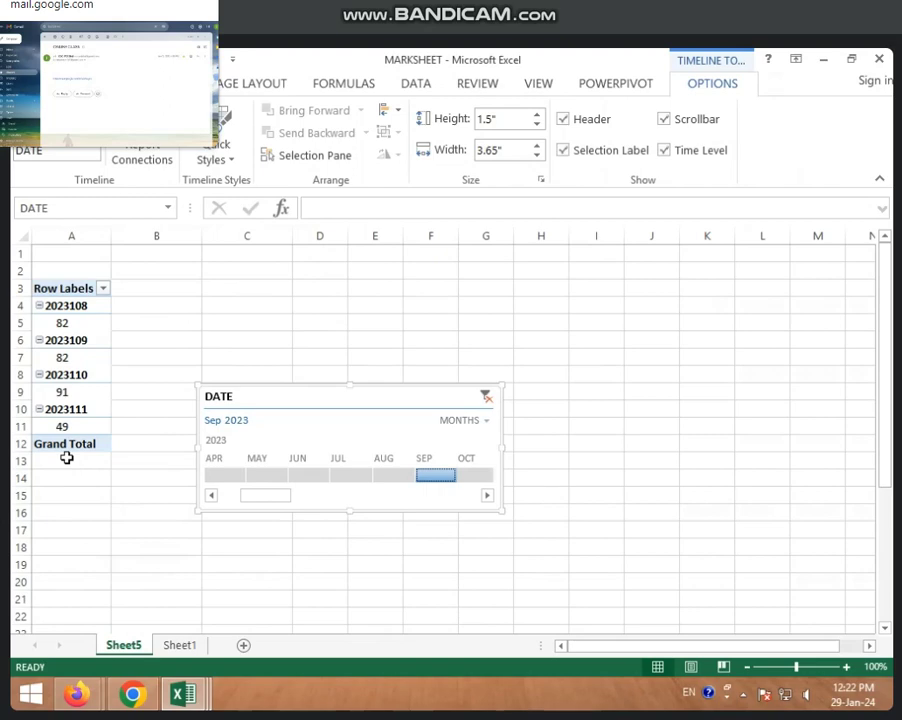
pyautogui.click(180, 646)
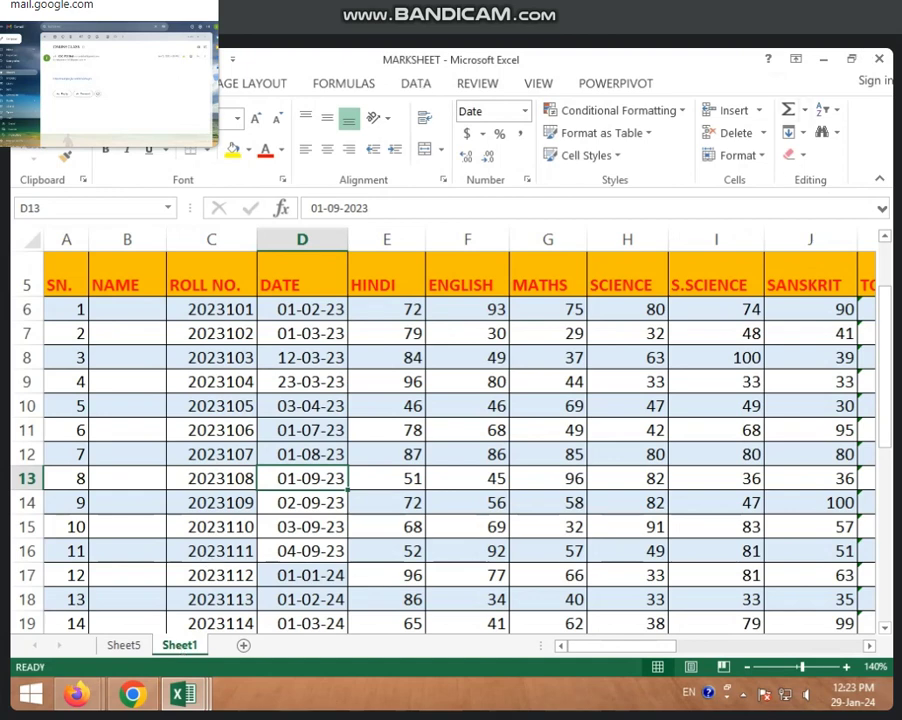
# Step: Show the Insert features and select roll number 2023101 in C6, passing through C10
pyautogui.click(180, 83)
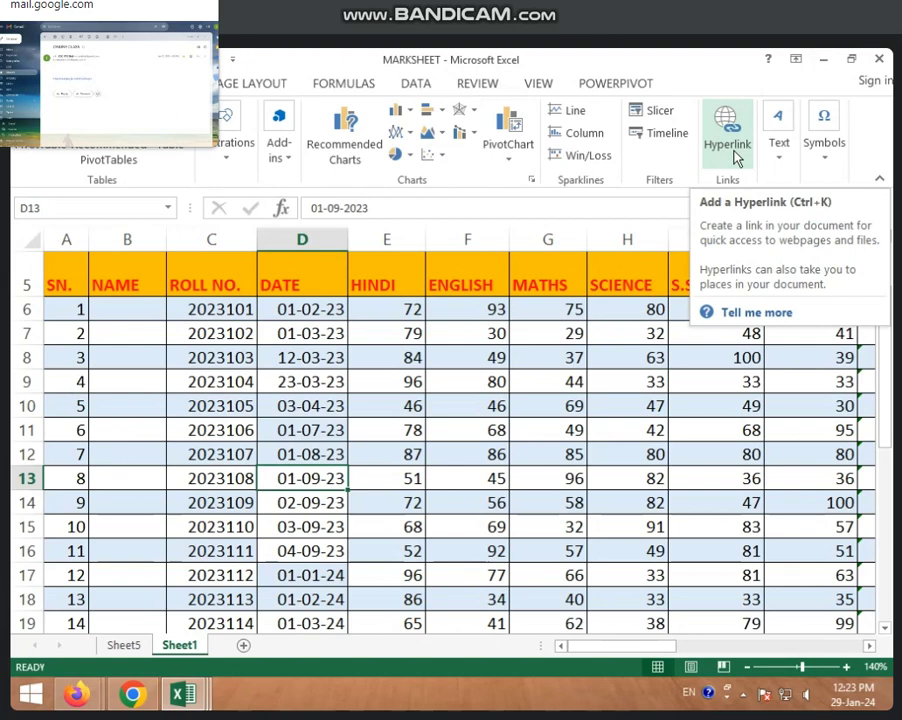
pyautogui.click(230, 412)
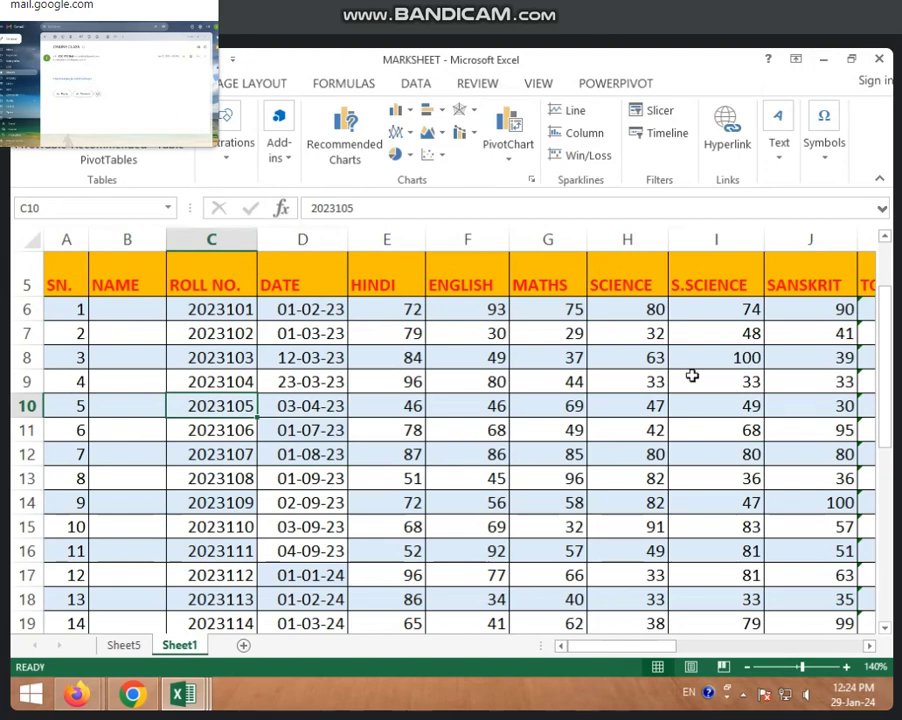
pyautogui.click(215, 313)
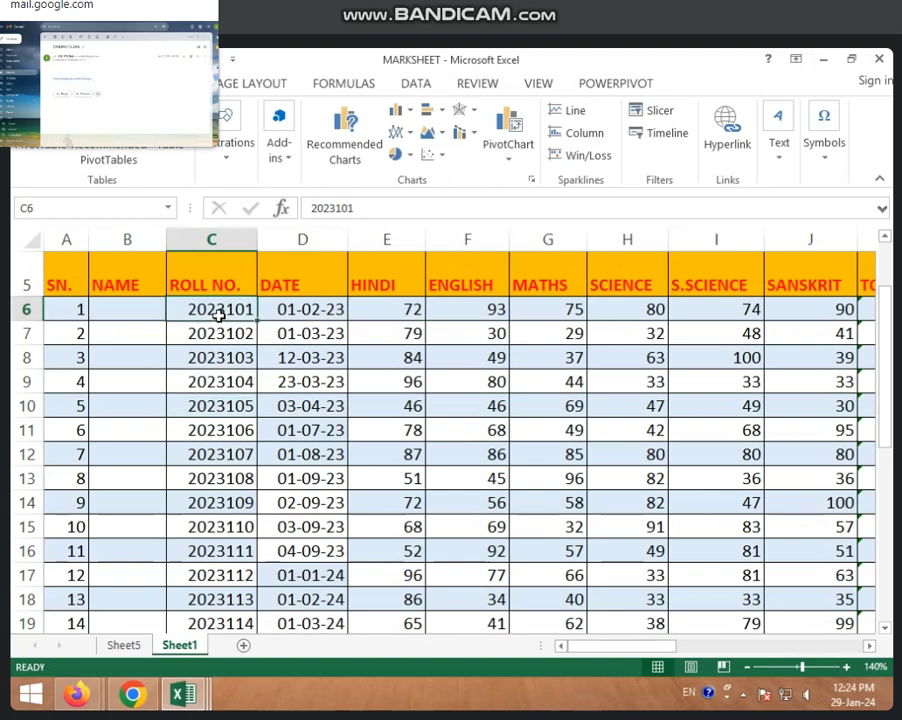
# Step: Hyperlink C6 to the image F:\WALLPAPER\download (1).jpg
pyautogui.click(727, 128)
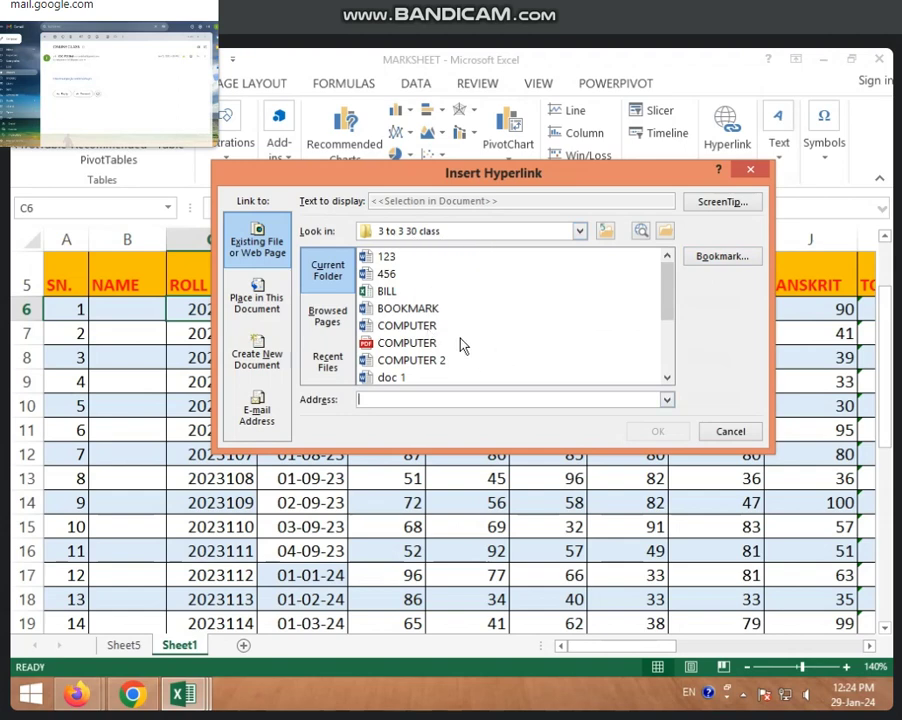
pyautogui.click(579, 232)
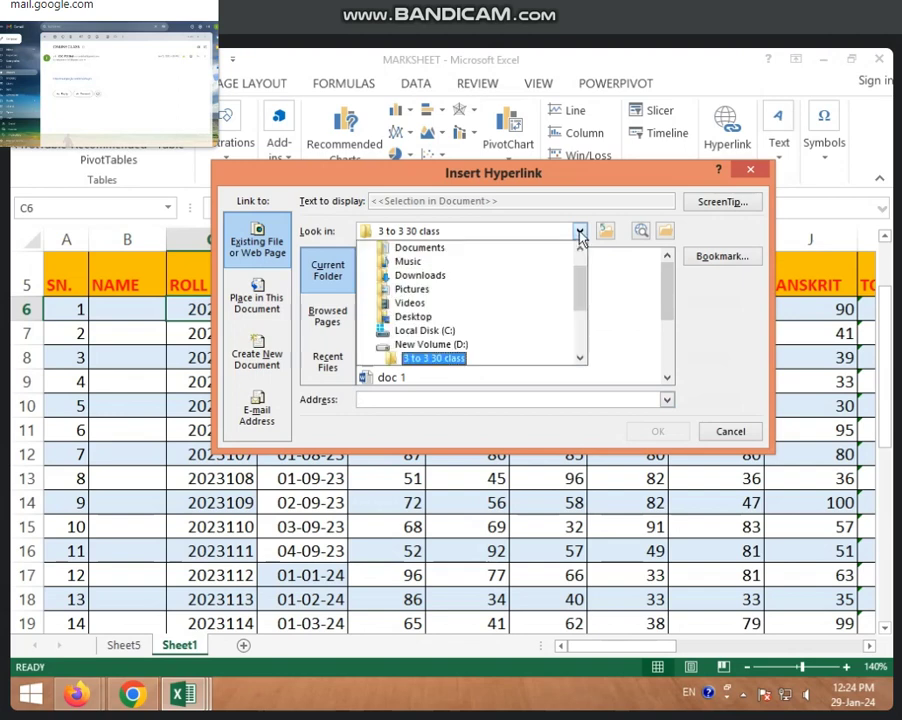
pyautogui.click(446, 345)
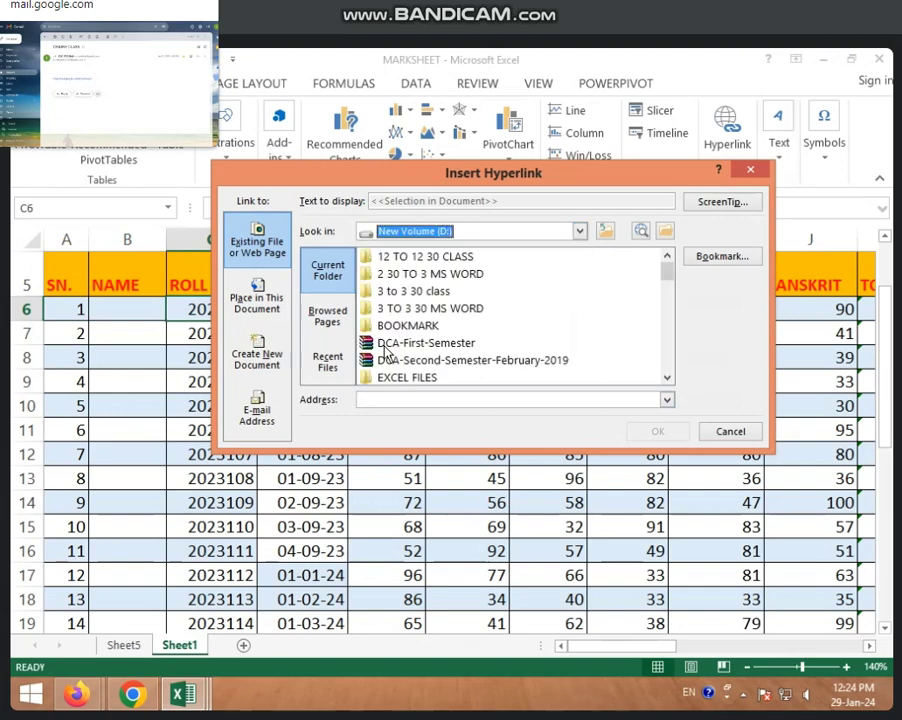
pyautogui.click(440, 310)
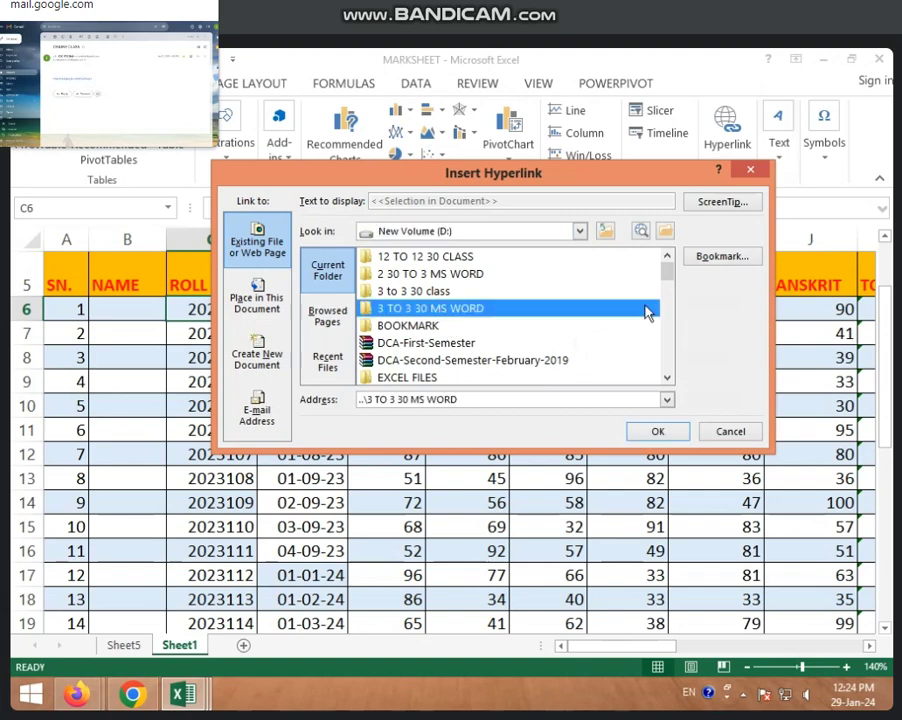
pyautogui.click(578, 232)
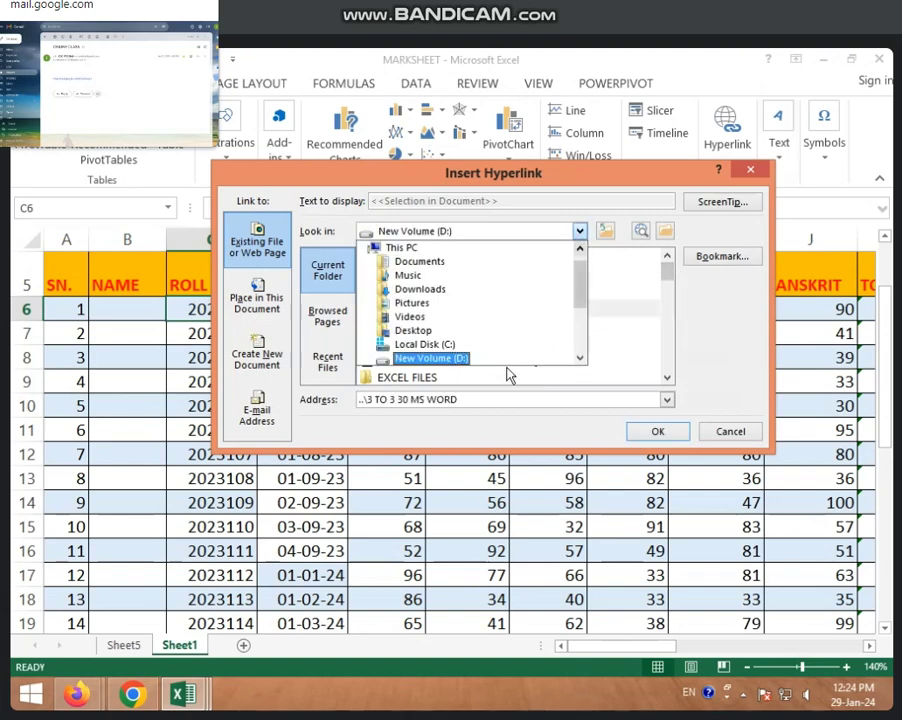
pyautogui.scroll(-4, 487, 352)
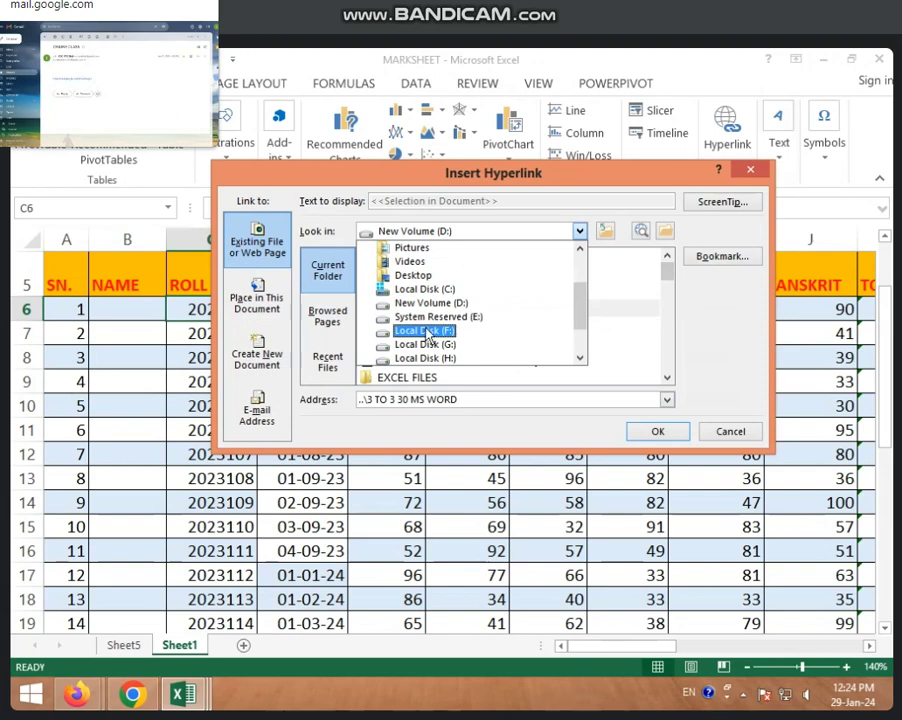
pyautogui.click(427, 331)
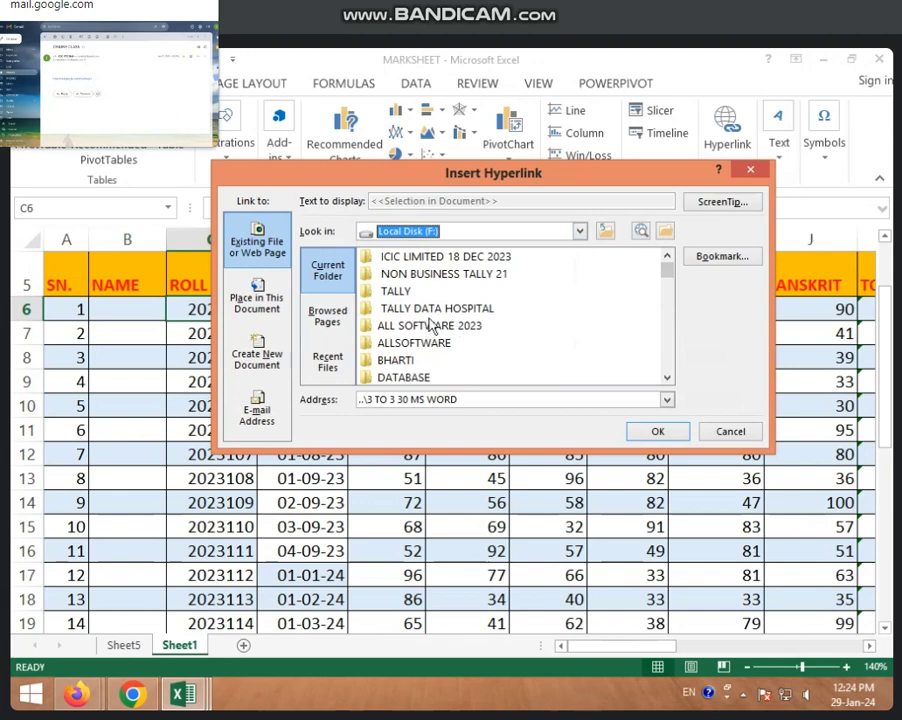
pyautogui.click(429, 324)
pyautogui.scroll(-2, 398, 368)
pyautogui.doubleClick(421, 342)
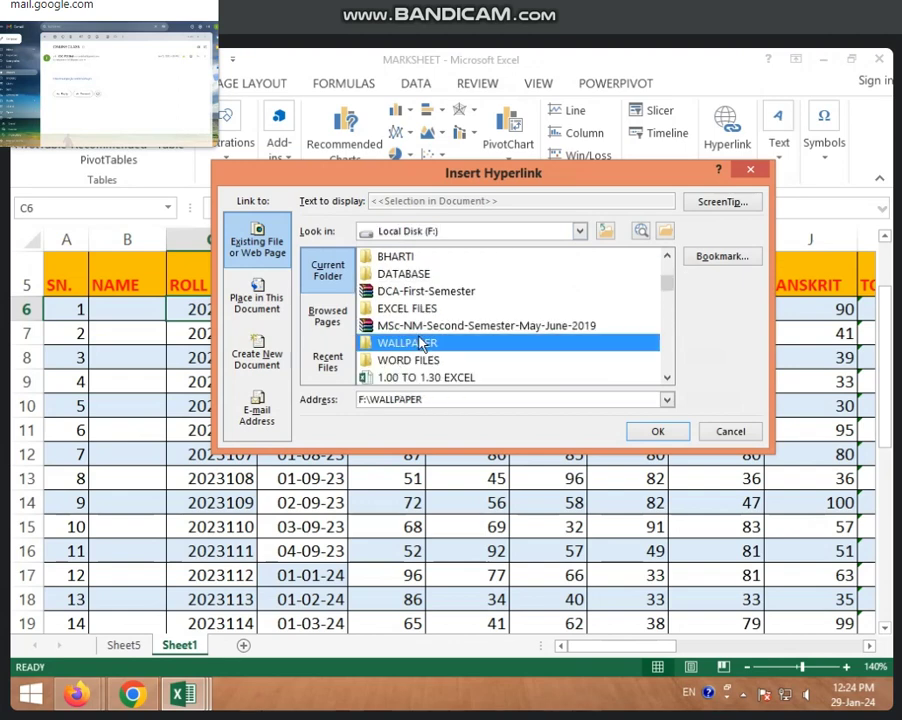
pyautogui.click(421, 312)
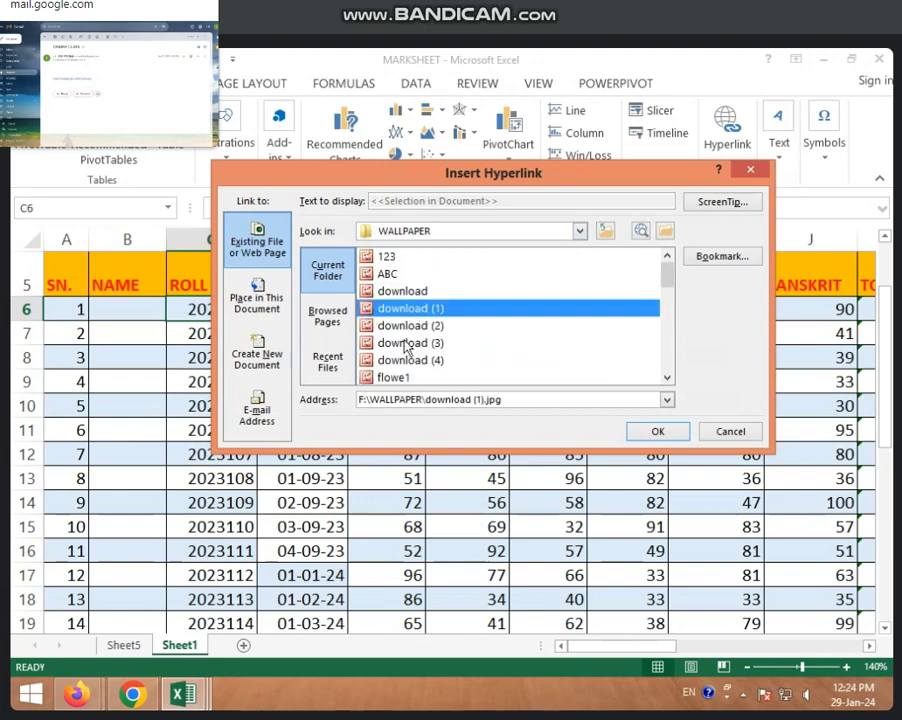
pyautogui.click(655, 434)
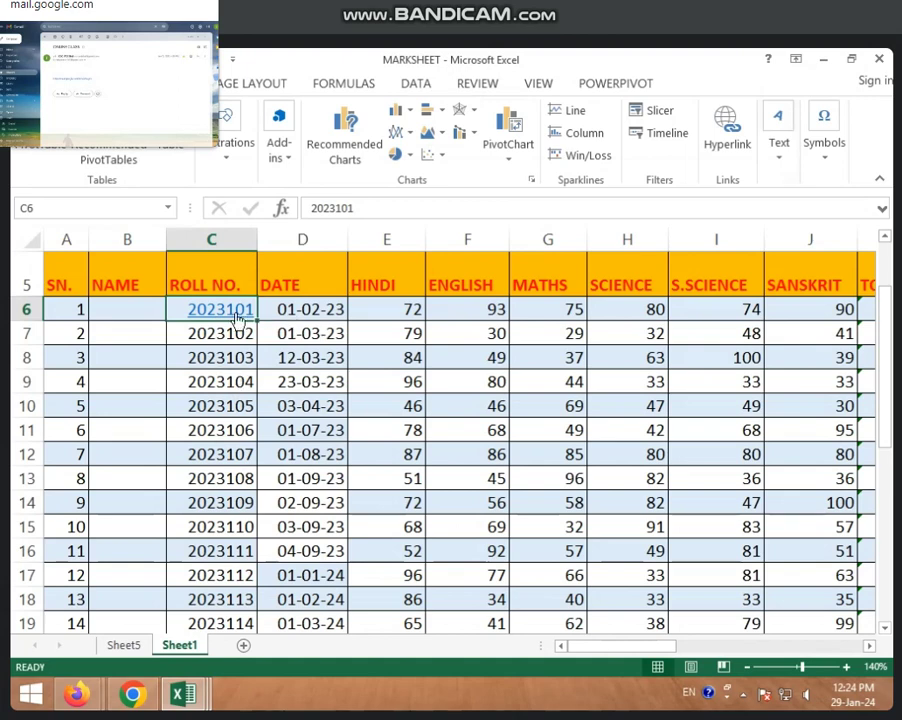
pyautogui.moveTo(249, 318)
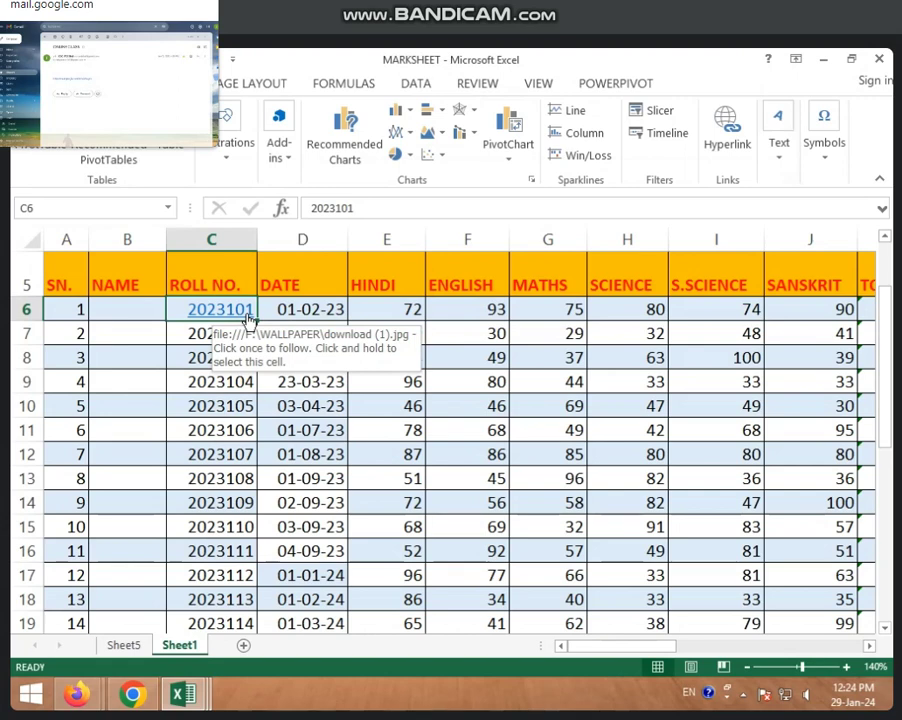
pyautogui.click(249, 318)
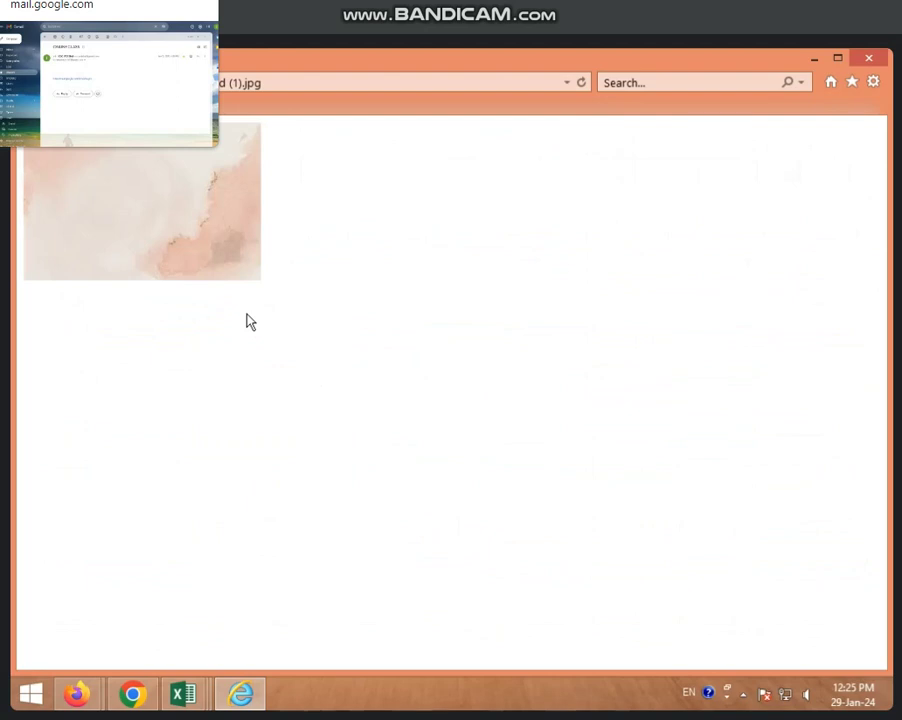
pyautogui.click(871, 62)
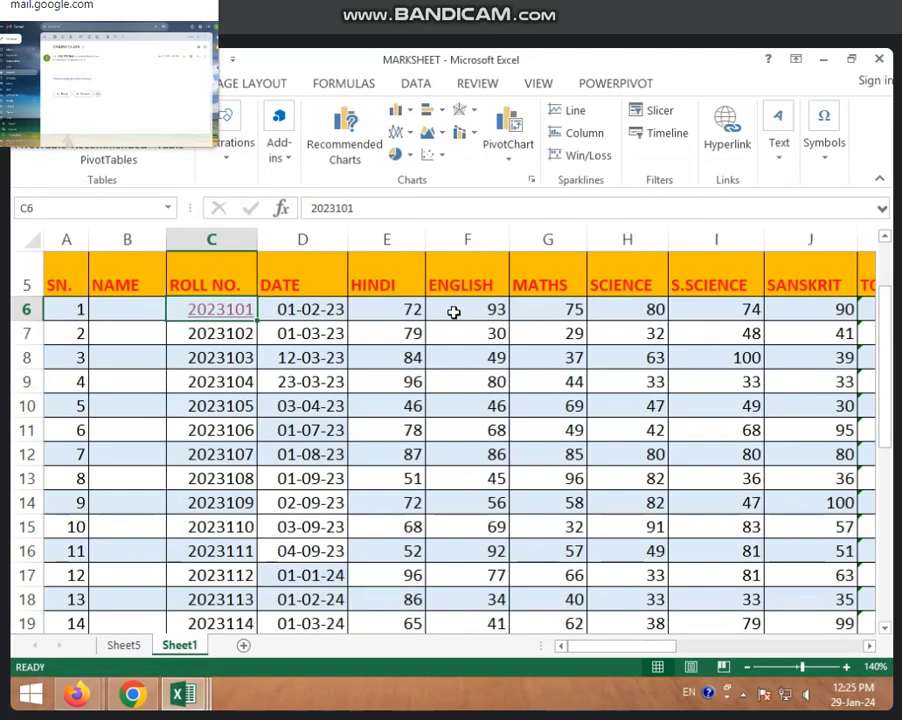
# Step: Edit the C6 hyperlink to target the BILL workbook, open it, then close BILL
pyautogui.rightClick(214, 315)
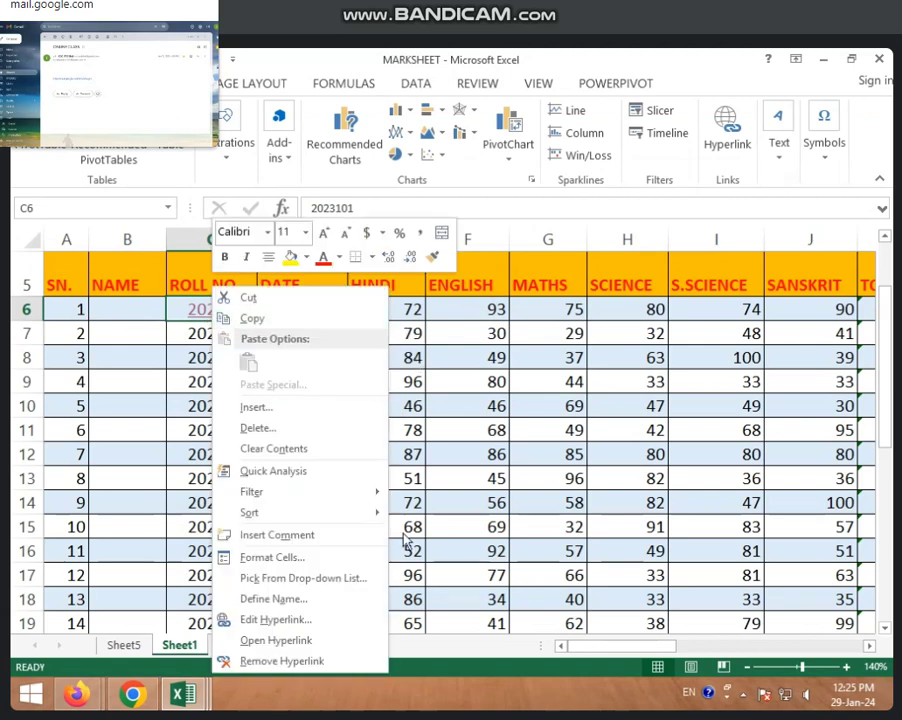
pyautogui.click(257, 625)
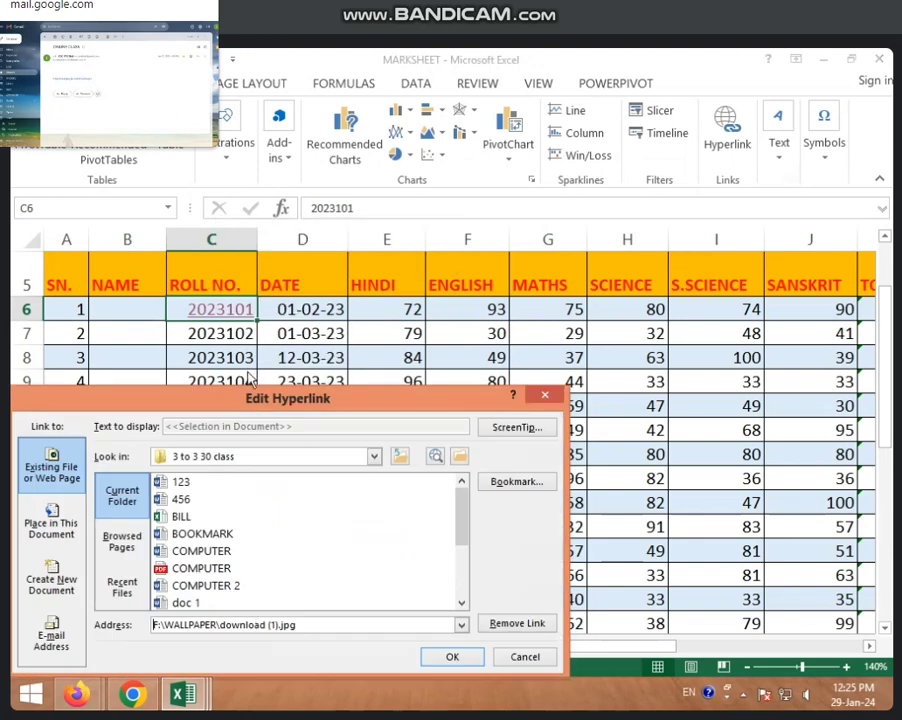
pyautogui.moveTo(250, 402); pyautogui.dragTo(349, 316)
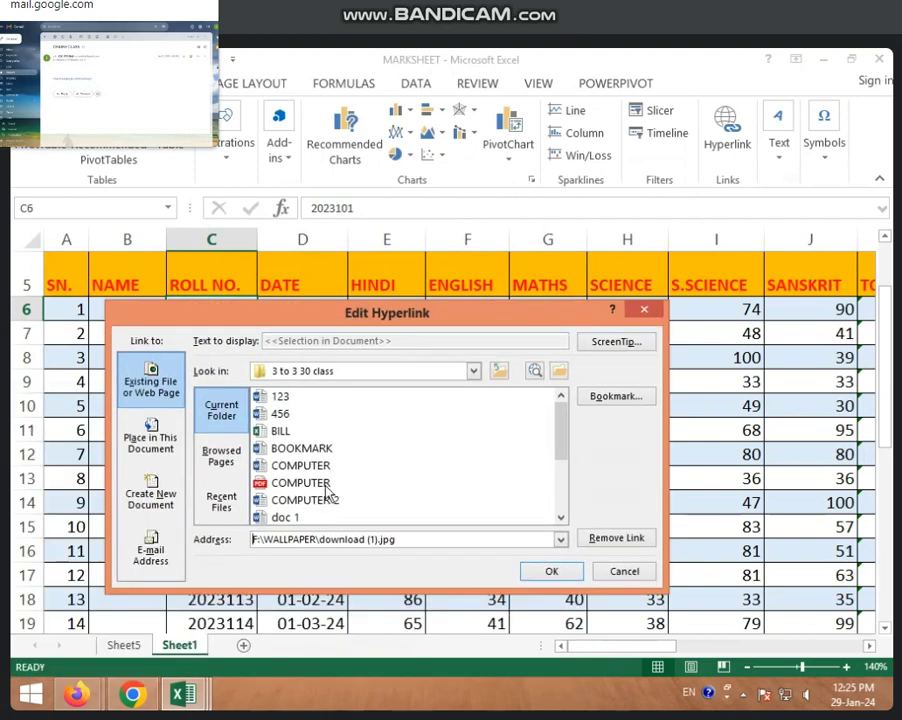
pyautogui.click(286, 433)
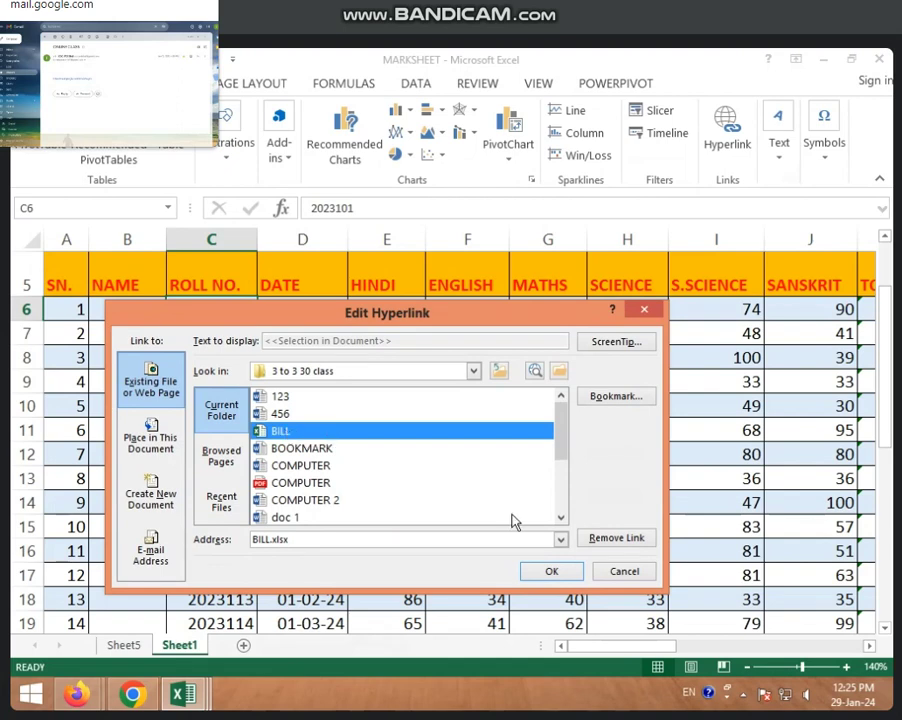
pyautogui.click(553, 573)
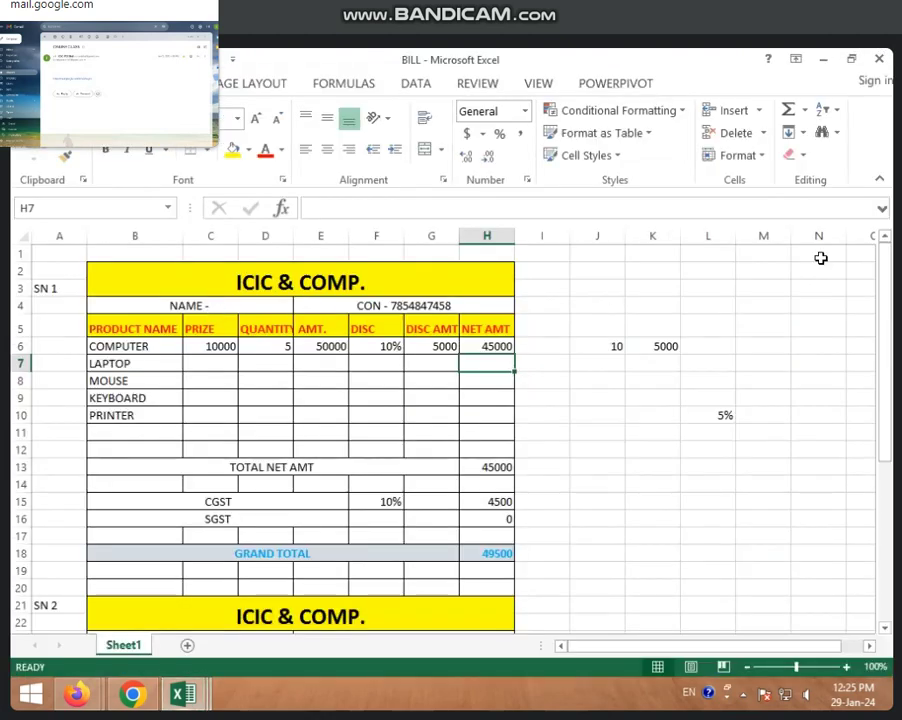
pyautogui.click(880, 59)
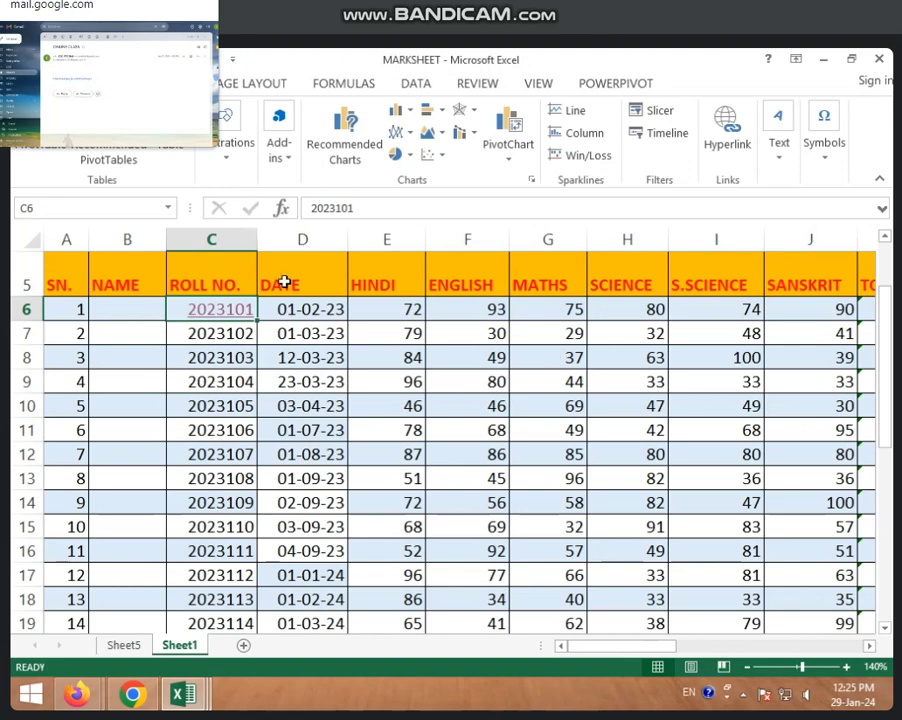
pyautogui.rightClick(234, 309)
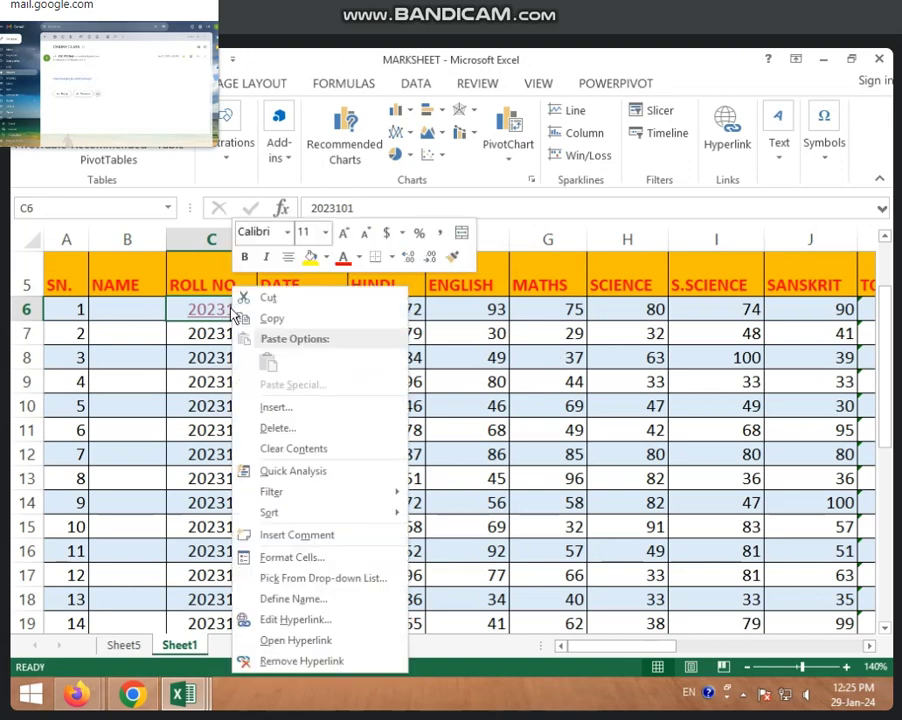
pyautogui.click(302, 661)
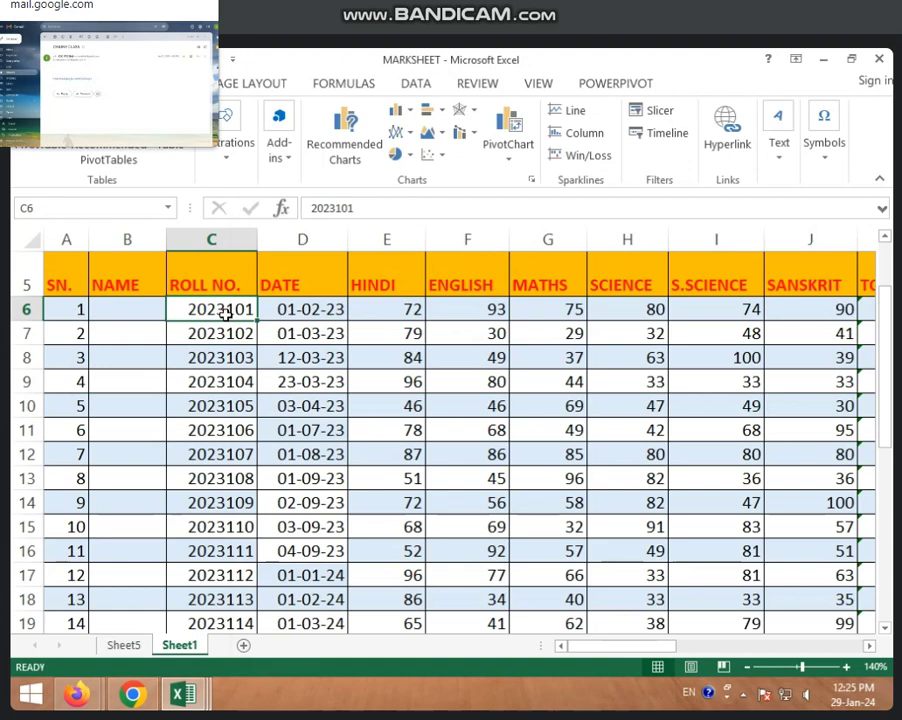
pyautogui.click(738, 135)
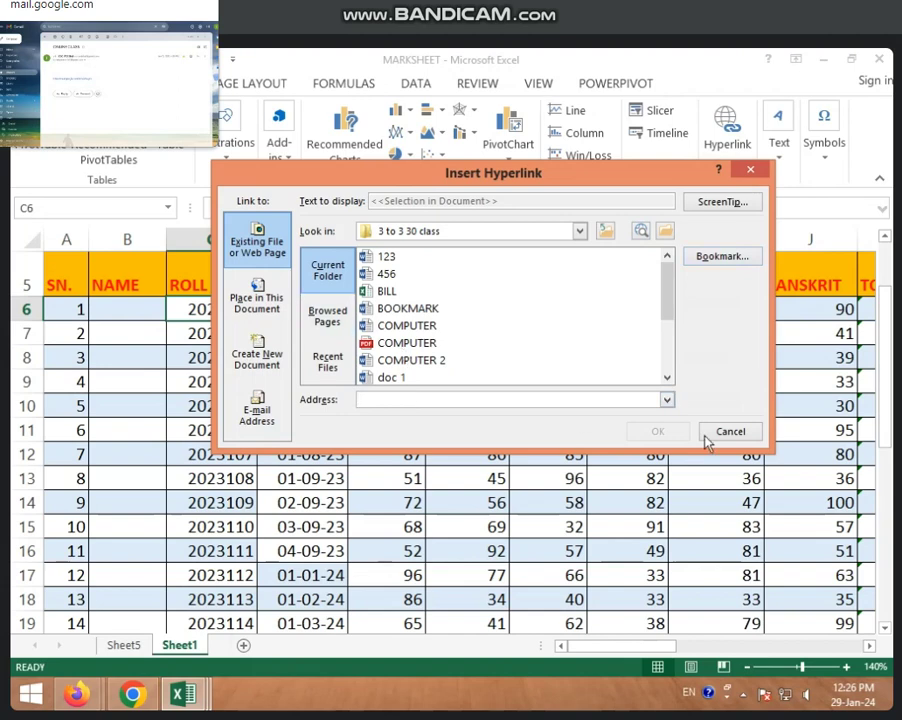
pyautogui.click(752, 432)
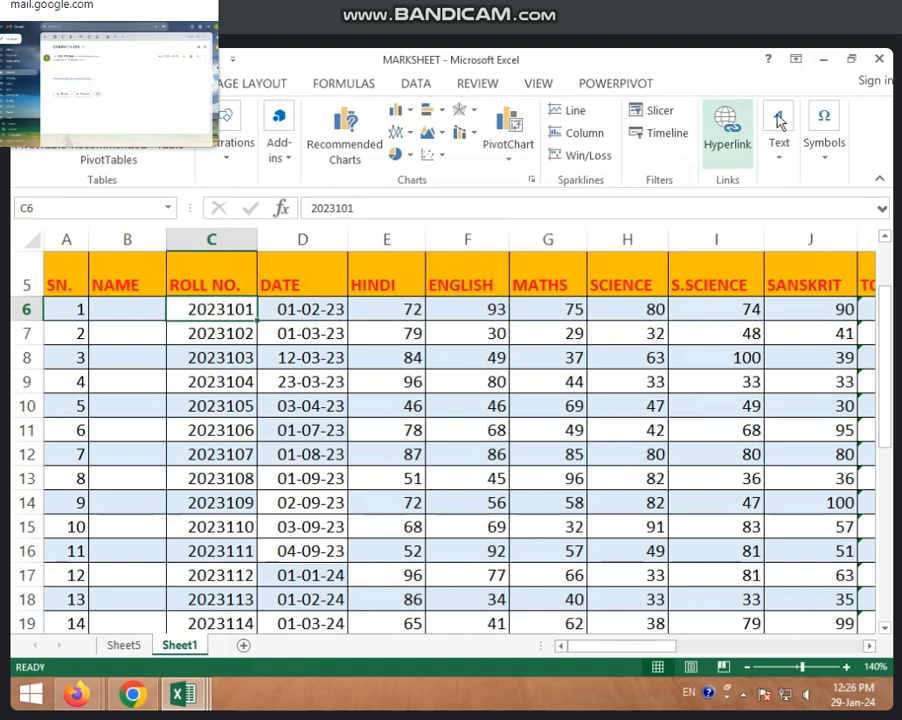
# Step: Minimise the three Excel workbooks, refresh the desktop and launch Chrome maximised
pyautogui.click(826, 66)
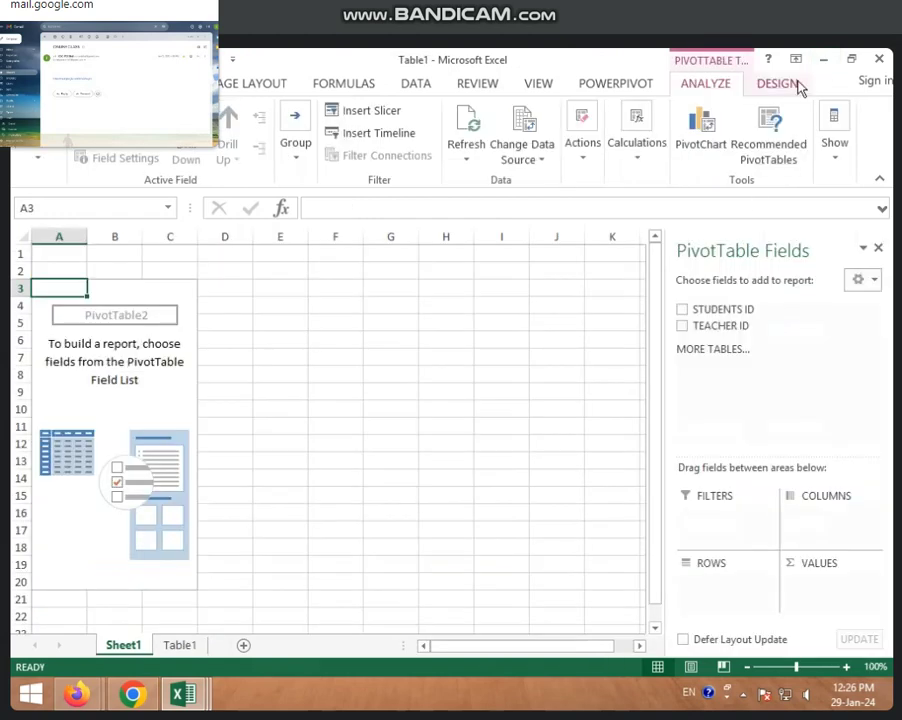
pyautogui.click(826, 66)
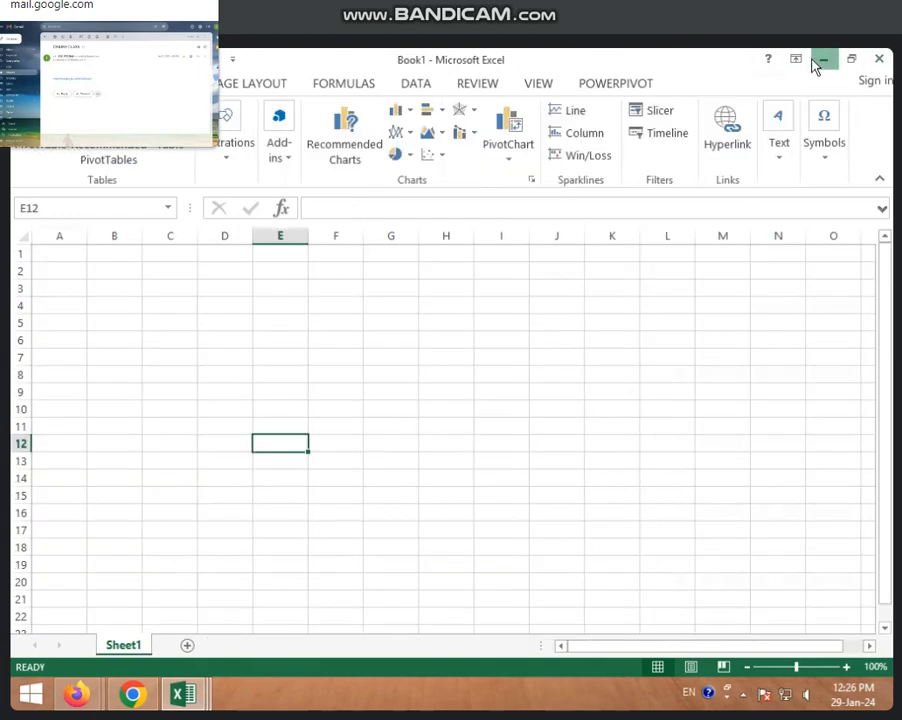
pyautogui.click(824, 62)
pyautogui.rightClick(435, 119)
pyautogui.click(490, 167)
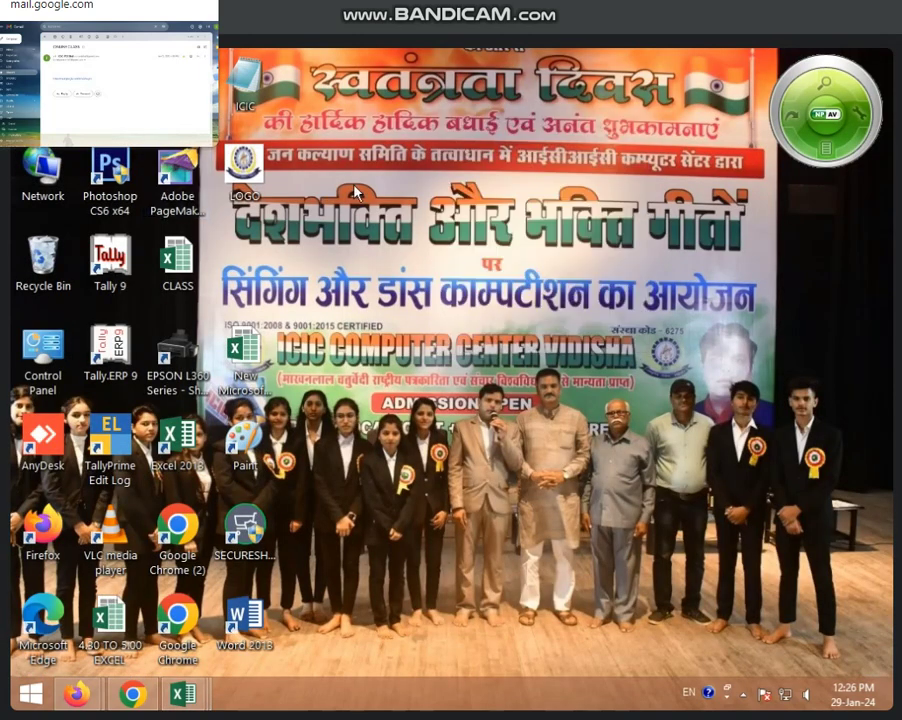
pyautogui.doubleClick(177, 530)
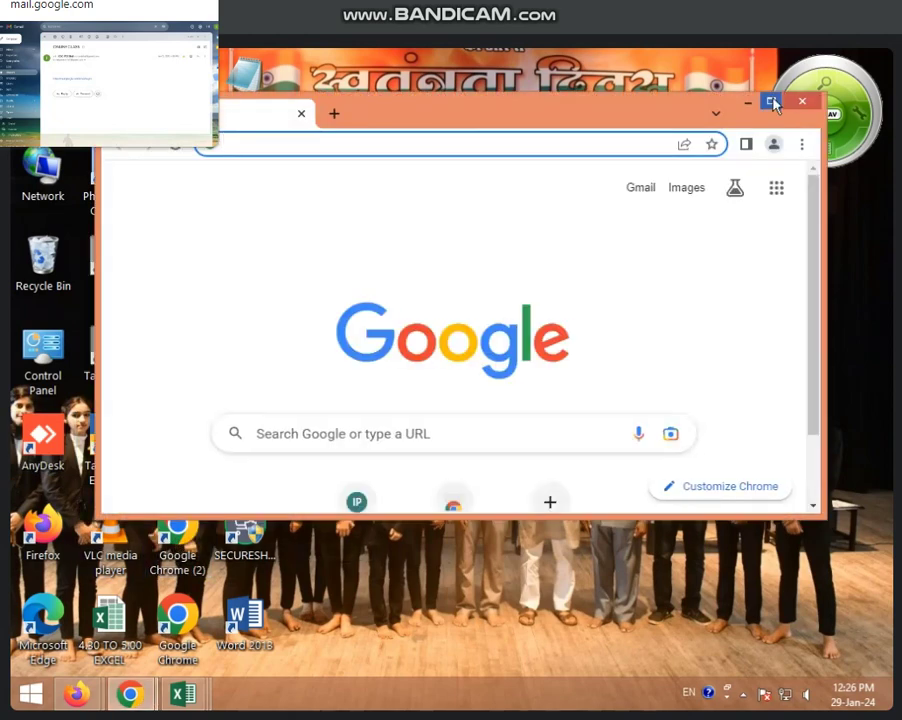
pyautogui.click(771, 101)
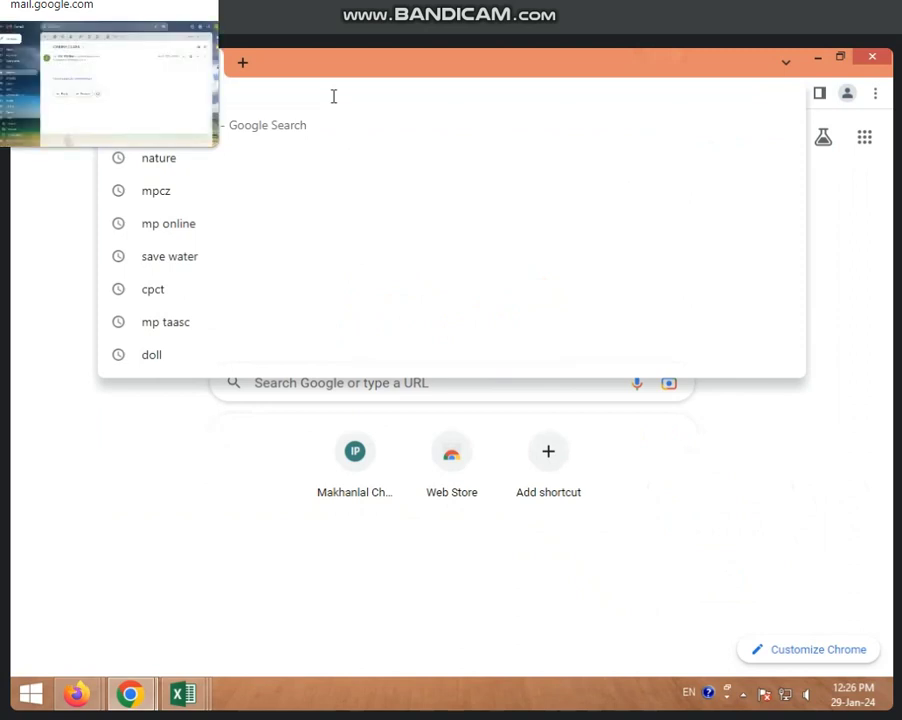
# Step: Go to the CPCT website and copy its page address
pyautogui.write('C')
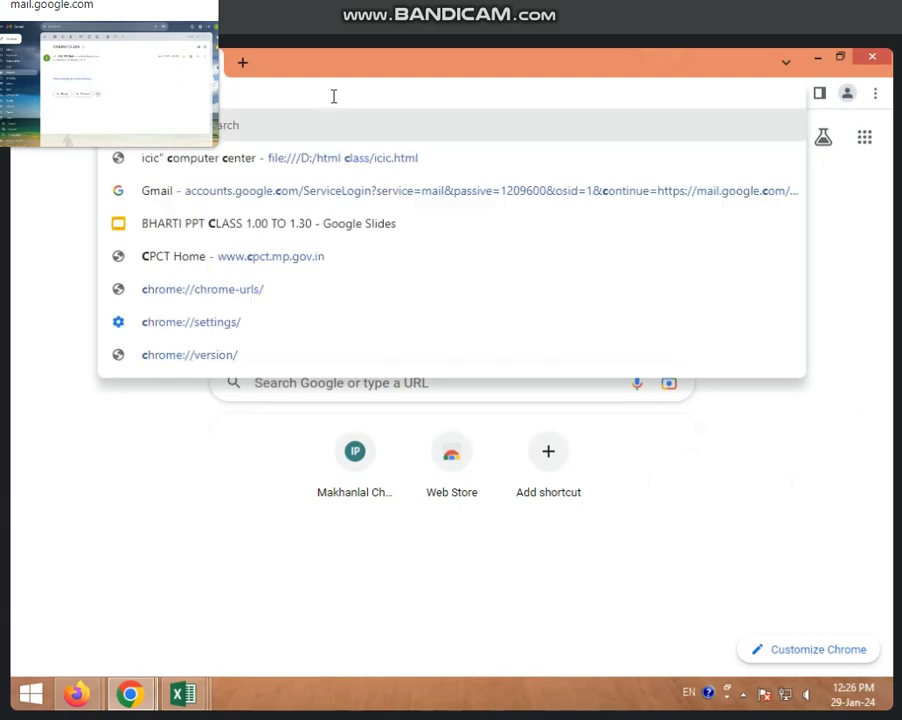
pyautogui.write('PC')
pyautogui.press('Return')
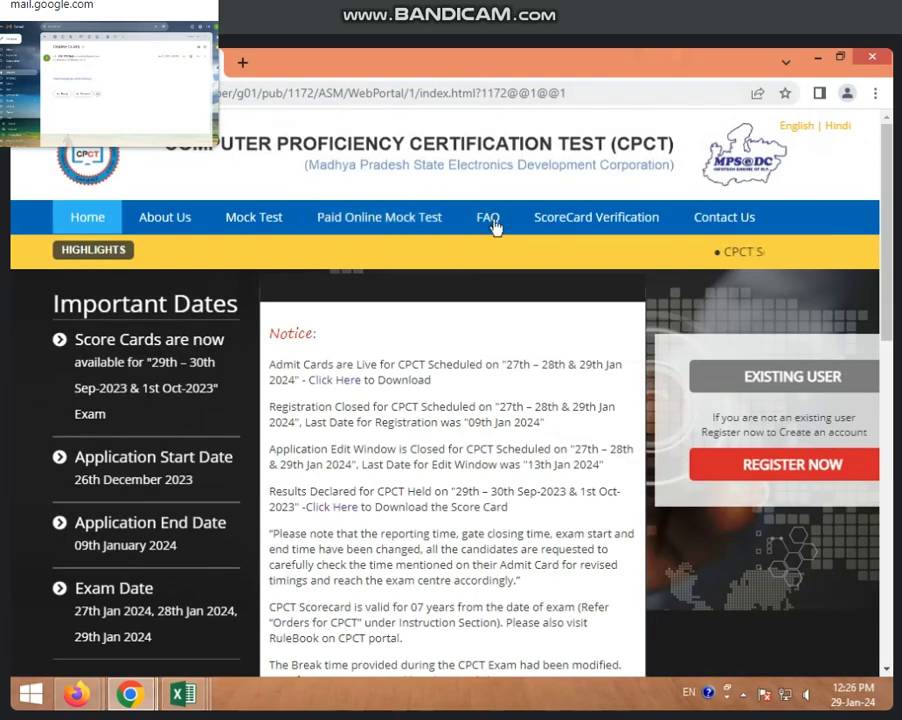
pyautogui.click(273, 97)
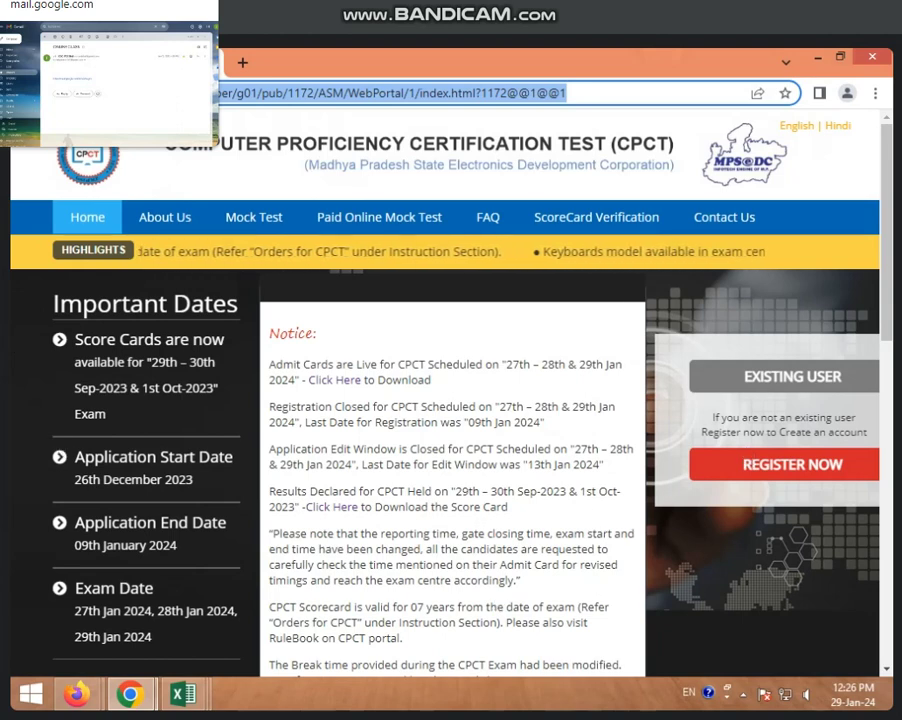
pyautogui.press('Escape')
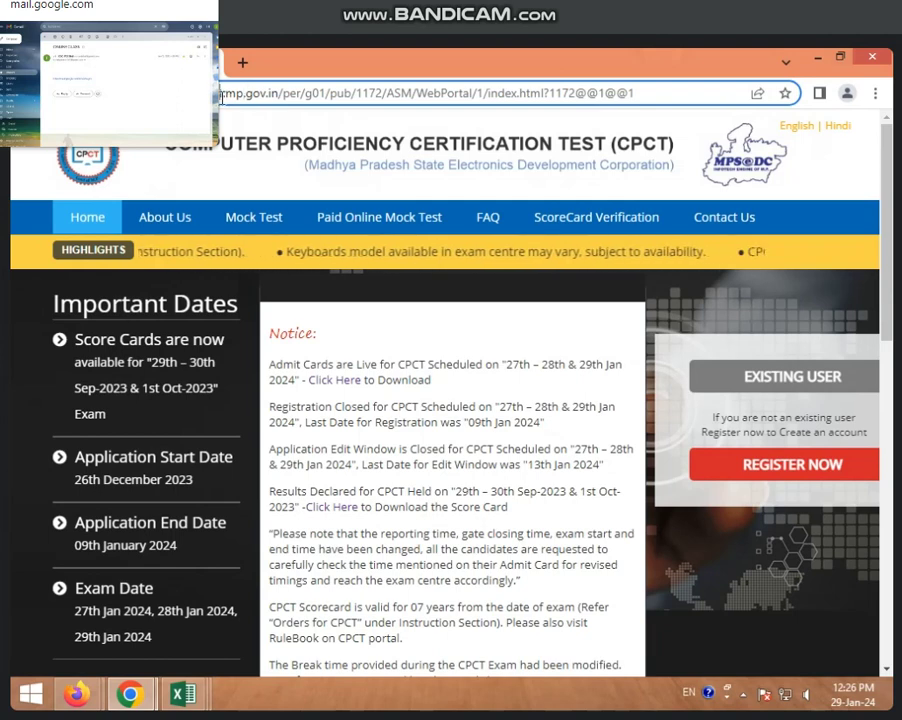
pyautogui.click(376, 97)
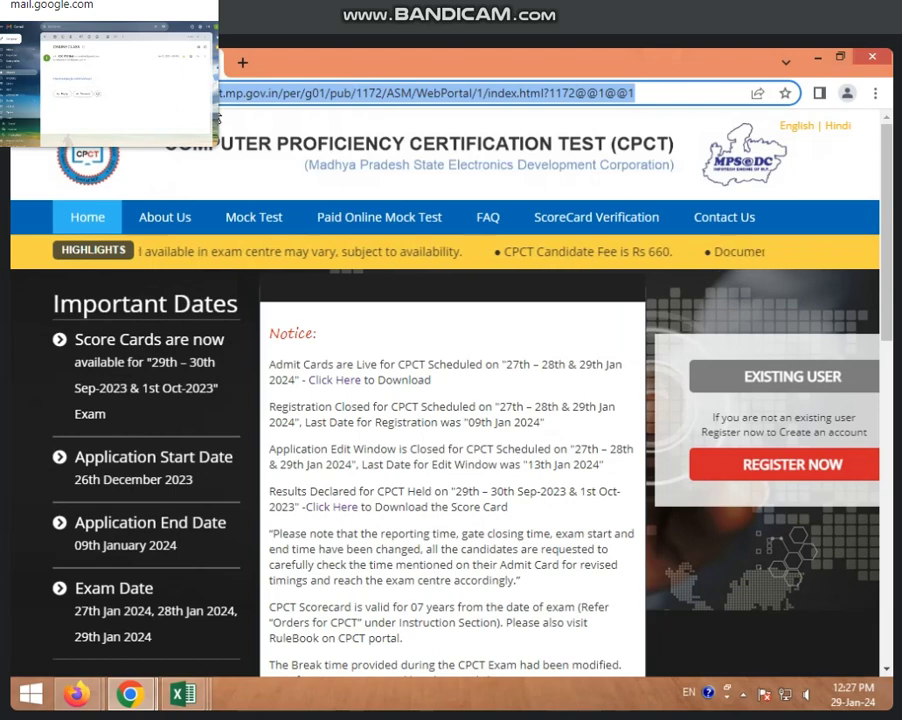
# Step: Switch back to the MARKSHEET workbook in Excel
pyautogui.click(168, 700)
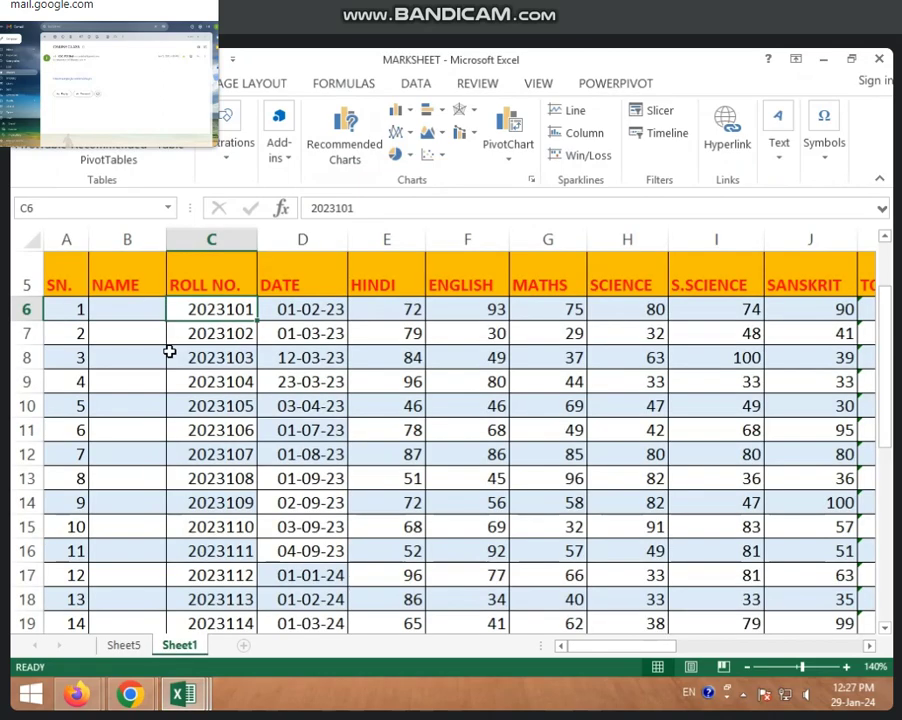
pyautogui.click(125, 307)
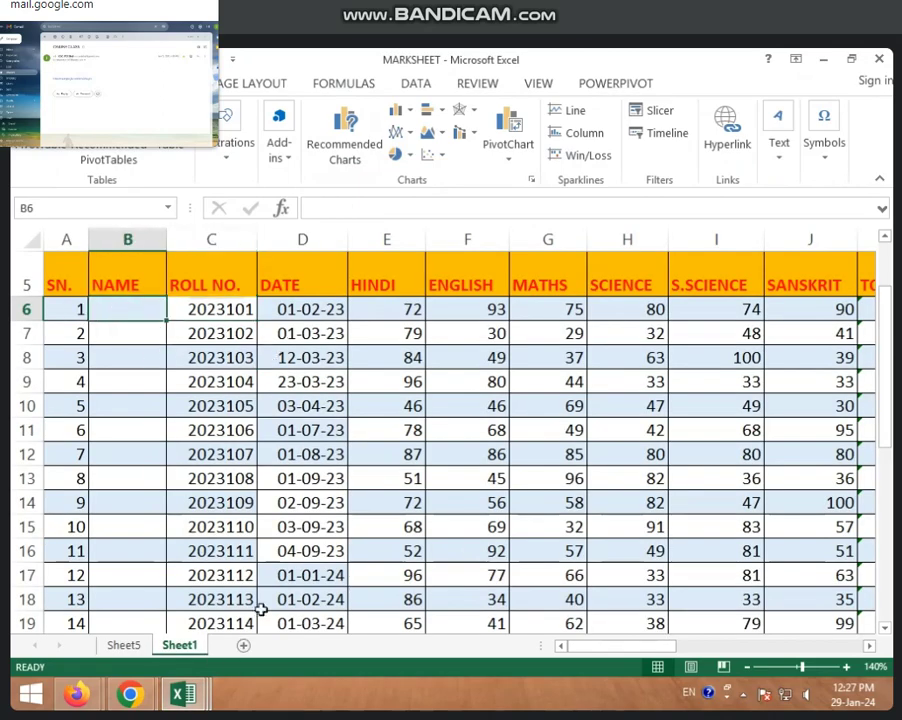
pyautogui.moveTo(652, 648)
pyautogui.mouseDown()
pyautogui.moveTo(662, 655)
pyautogui.moveTo(714, 628)
pyautogui.mouseUp()
# Step: Enter CPCT in cell Q6 and start a hyperlink for it
pyautogui.click(603, 281)
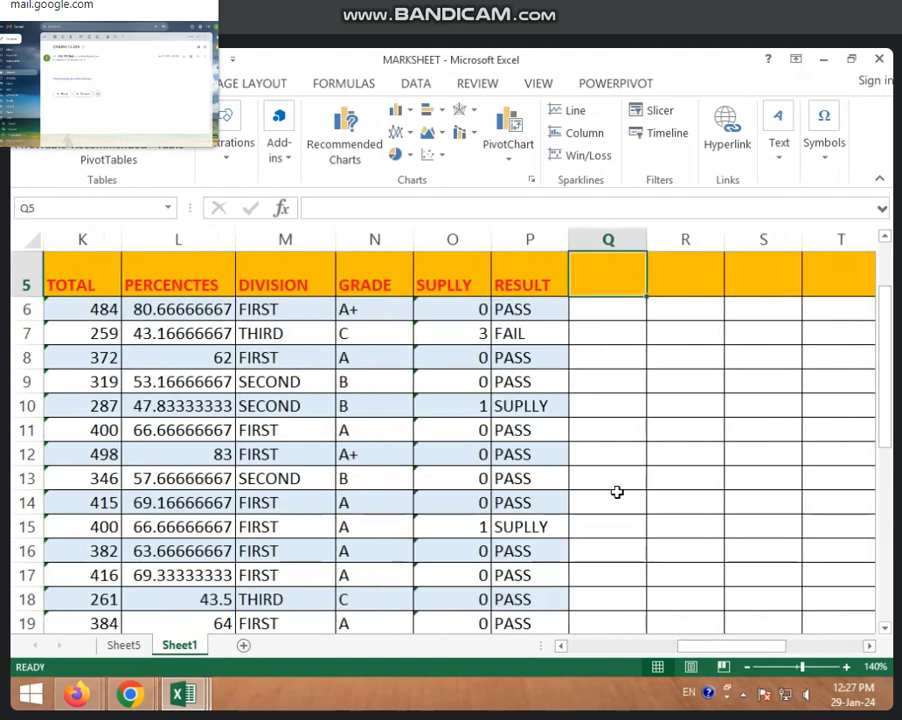
pyautogui.click(591, 308)
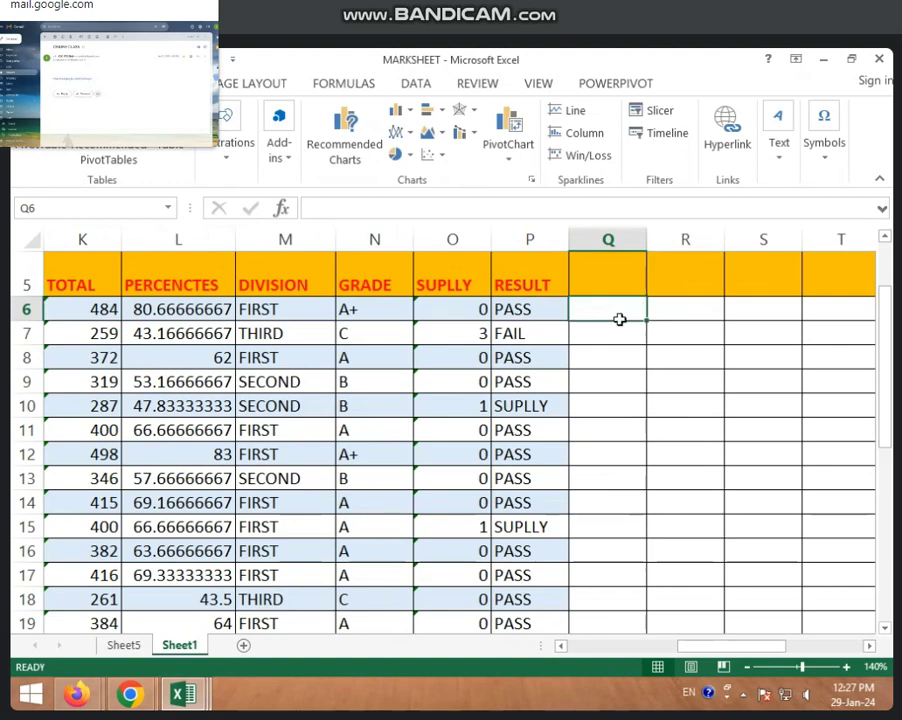
pyautogui.write('c')
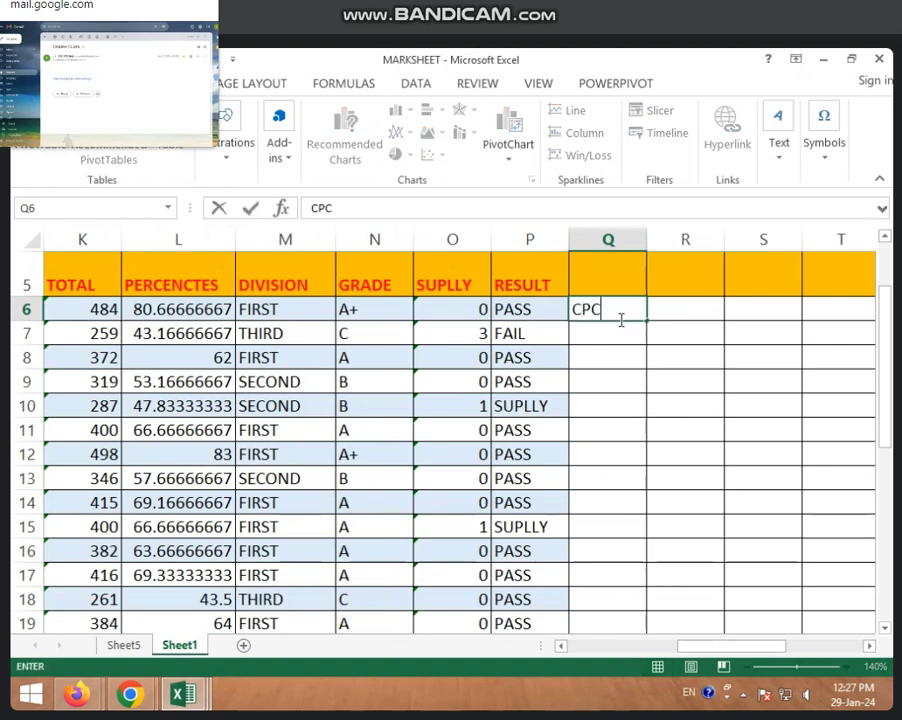
pyautogui.click(606, 356)
pyautogui.click(620, 309)
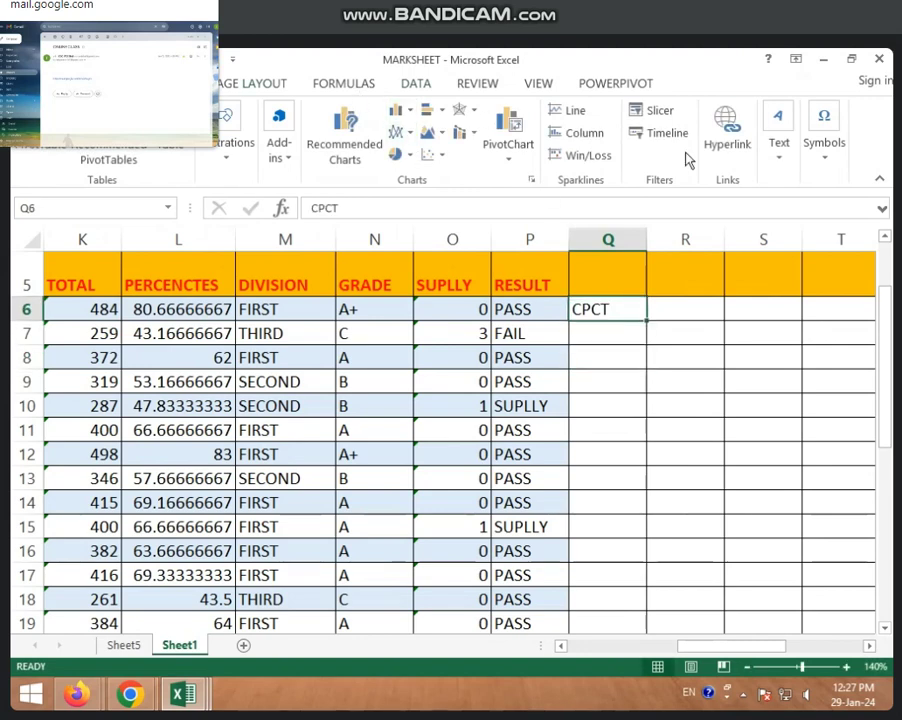
pyautogui.click(720, 152)
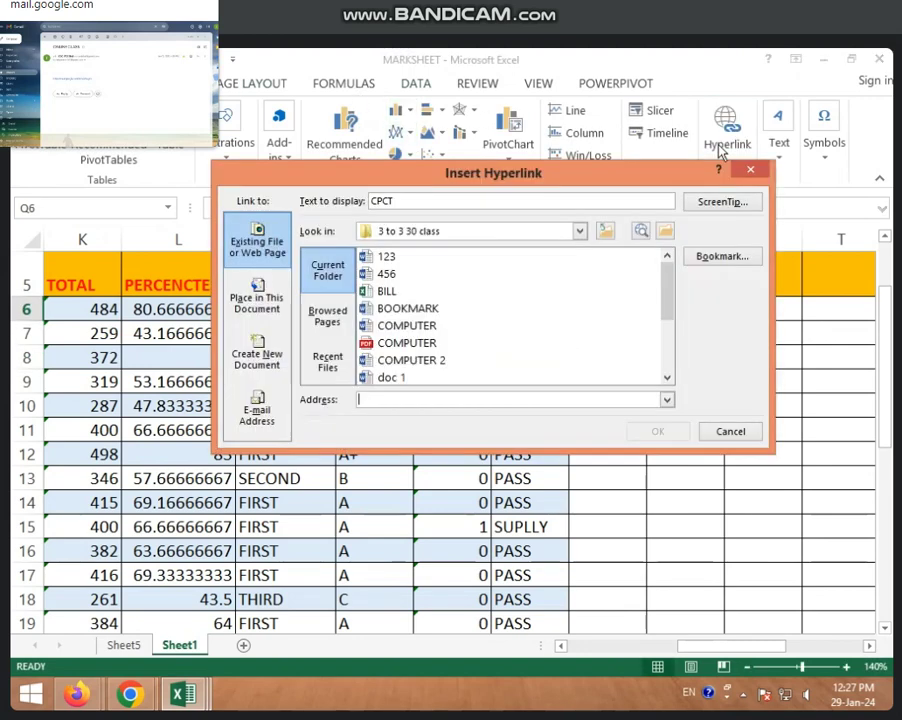
# Step: Link Q6's CPCT to the copied CPCT portal address
pyautogui.click(386, 399)
pyautogui.hotkey('ctrl', 'v')
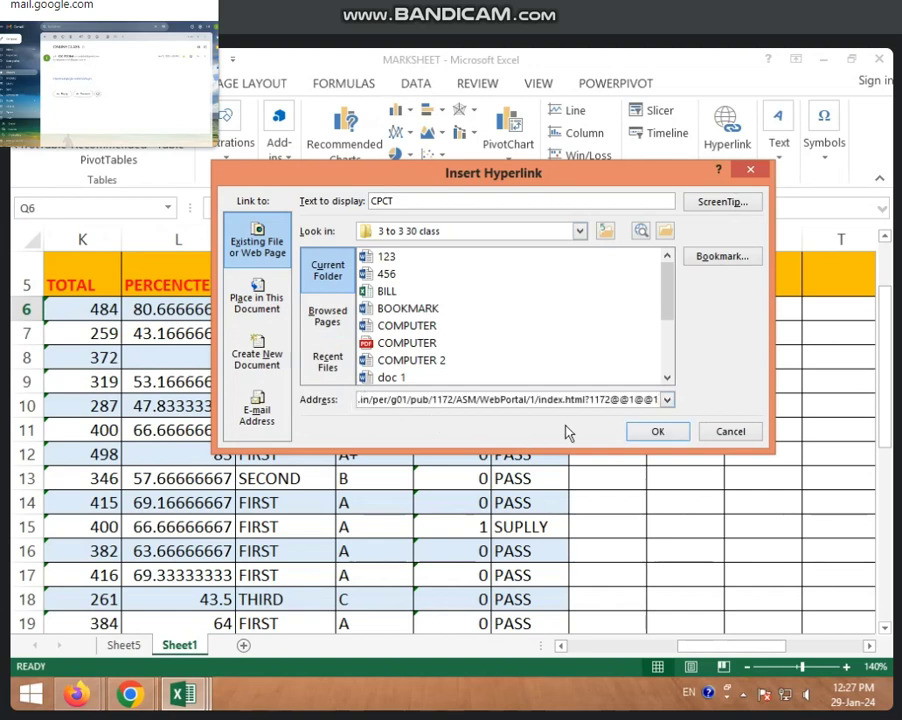
pyautogui.click(668, 431)
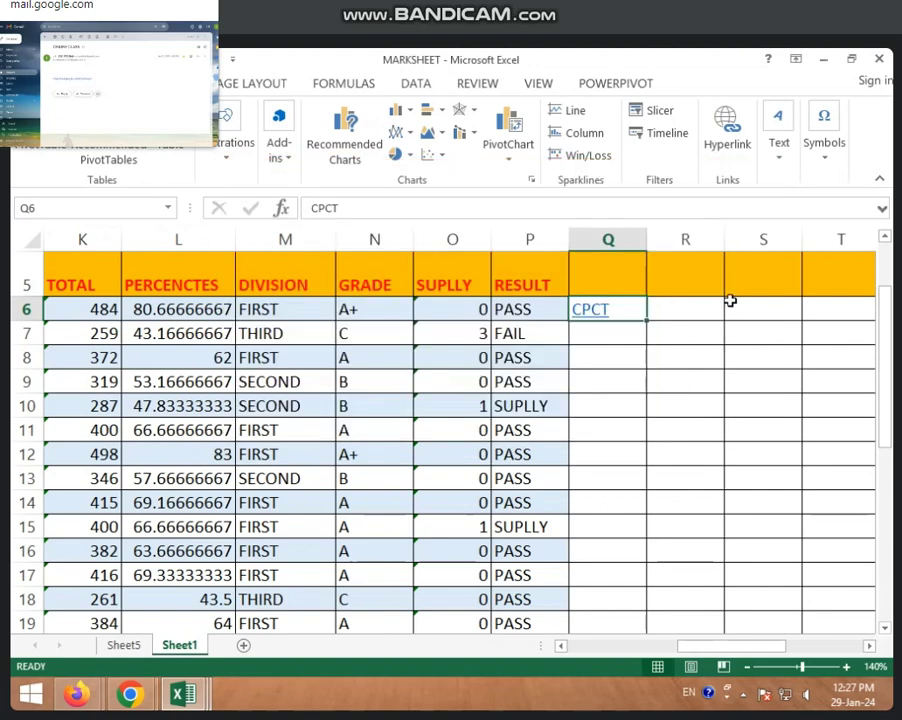
# Step: Close the CPCT Home and flower images Chrome windows
pyautogui.moveTo(600, 321)
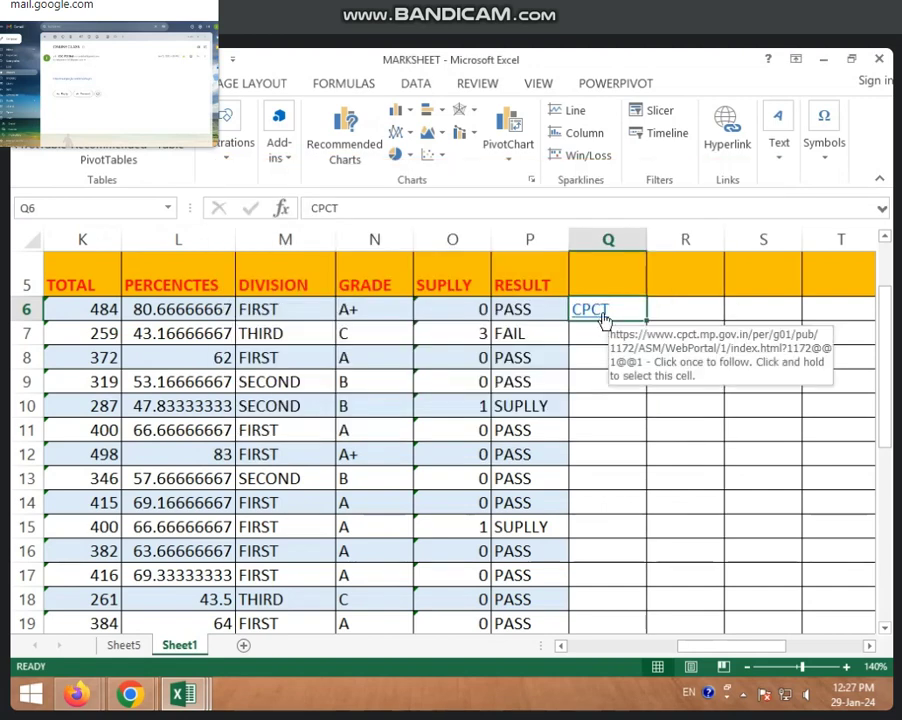
pyautogui.click(587, 312)
pyautogui.moveTo(130, 693)
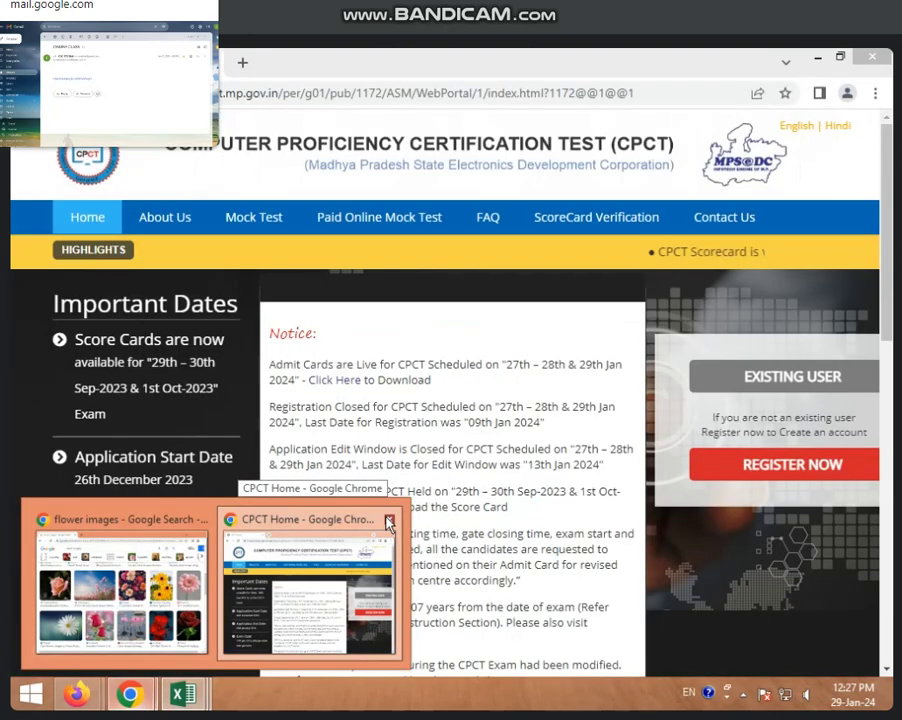
pyautogui.click(389, 519)
pyautogui.click(212, 521)
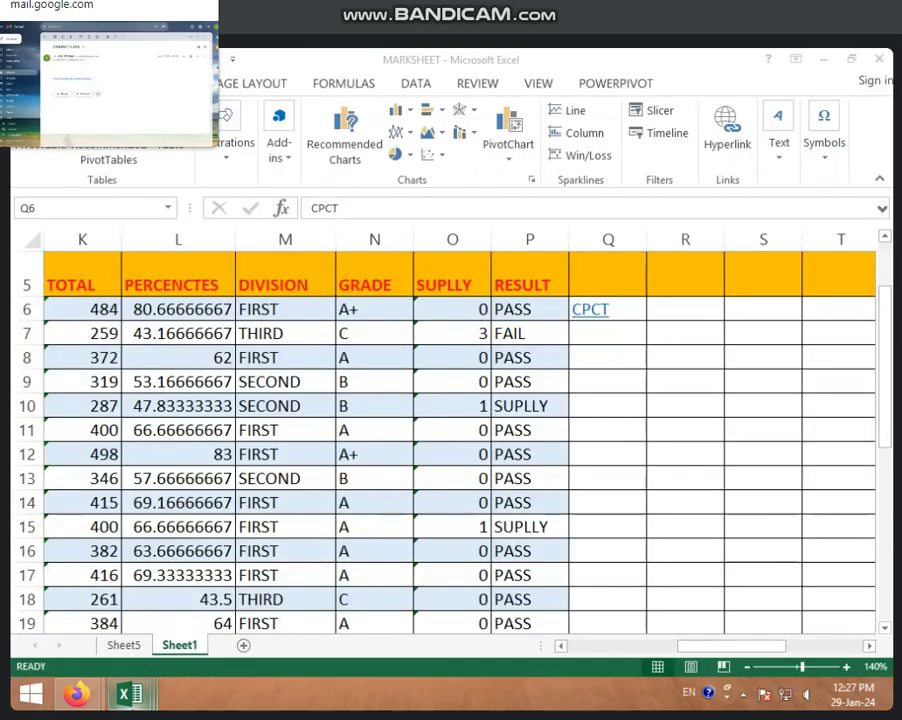
# Step: Test the CPCT link twice, dismissing the certificate and unable-to-open errors
pyautogui.click(594, 312)
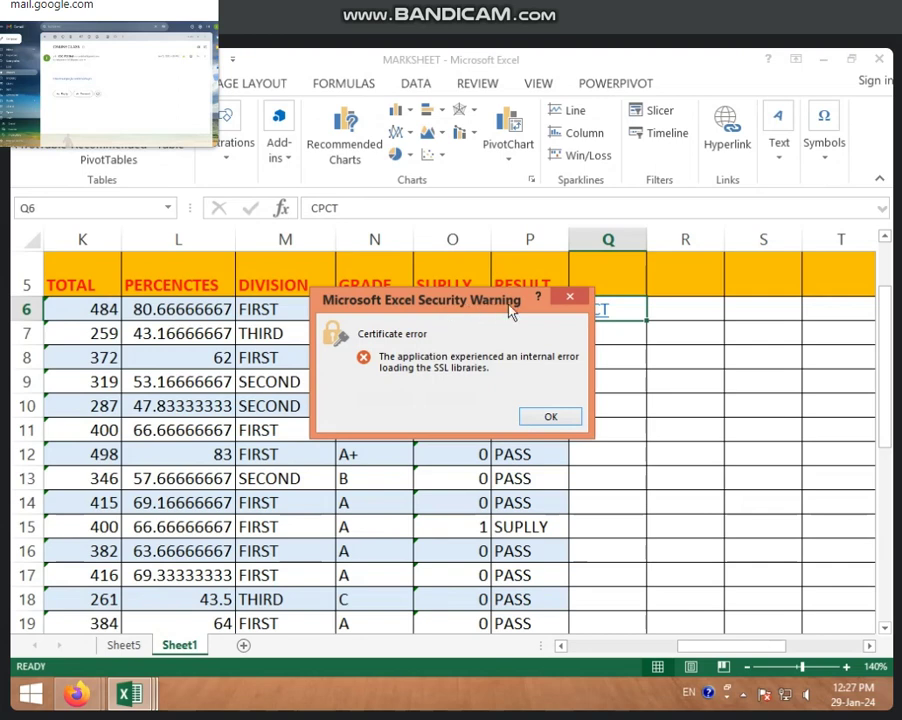
pyautogui.click(548, 416)
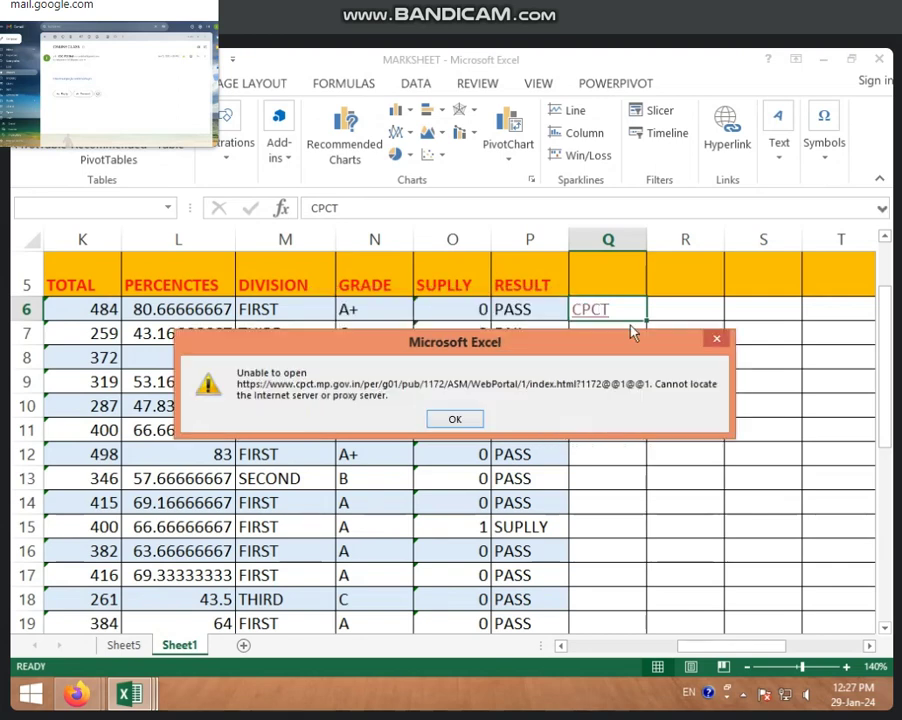
pyautogui.click(464, 422)
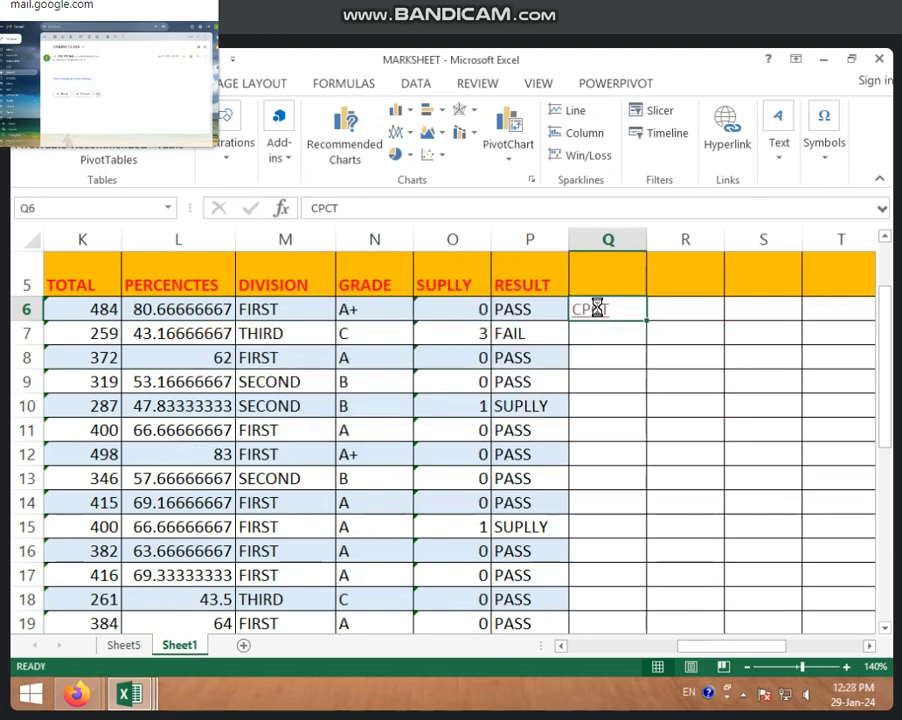
pyautogui.click(594, 310)
pyautogui.click(531, 422)
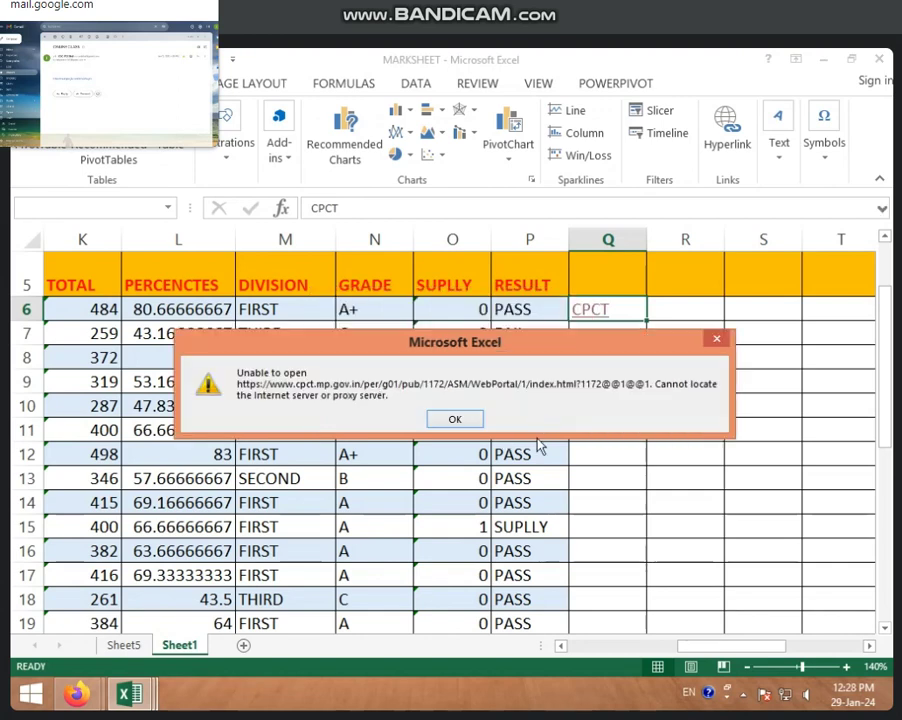
pyautogui.press('Return')
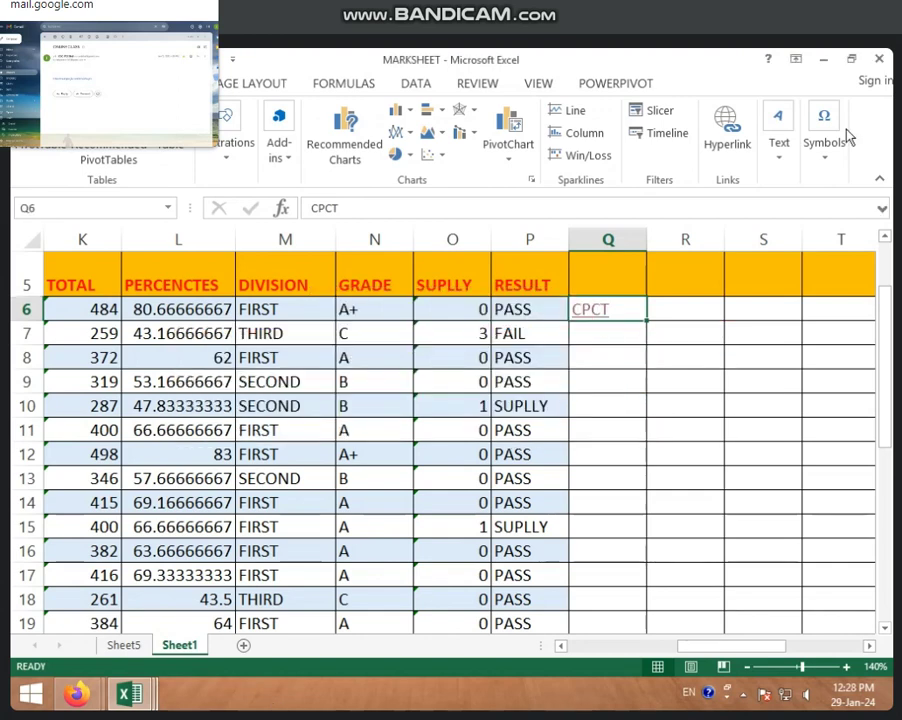
# Step: Minimise MARKSHEET, refresh the desktop and launch Chrome maximised
pyautogui.click(824, 60)
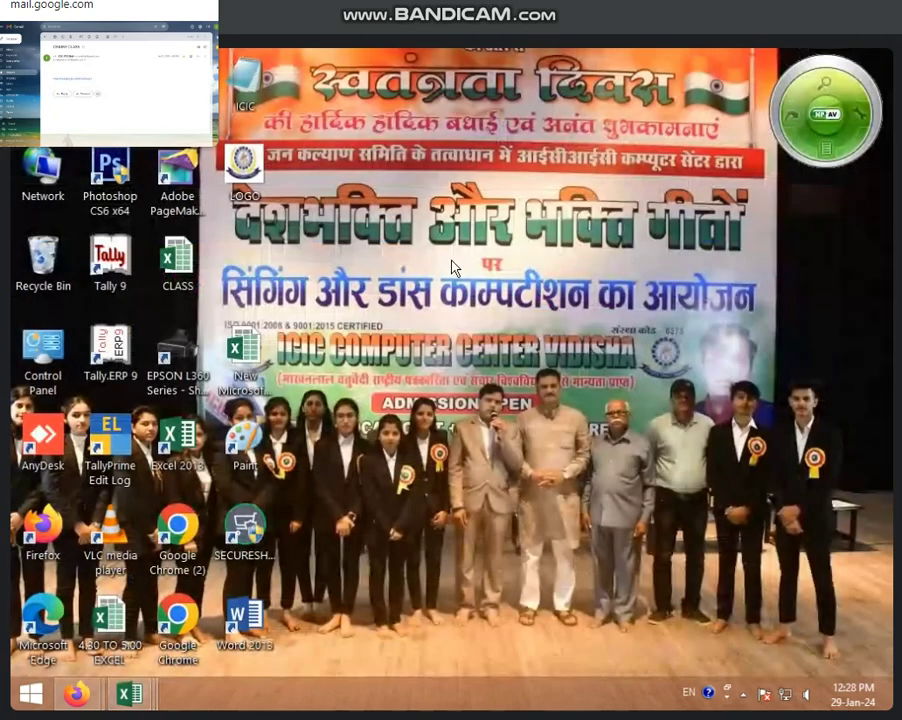
pyautogui.rightClick(453, 263)
pyautogui.click(502, 312)
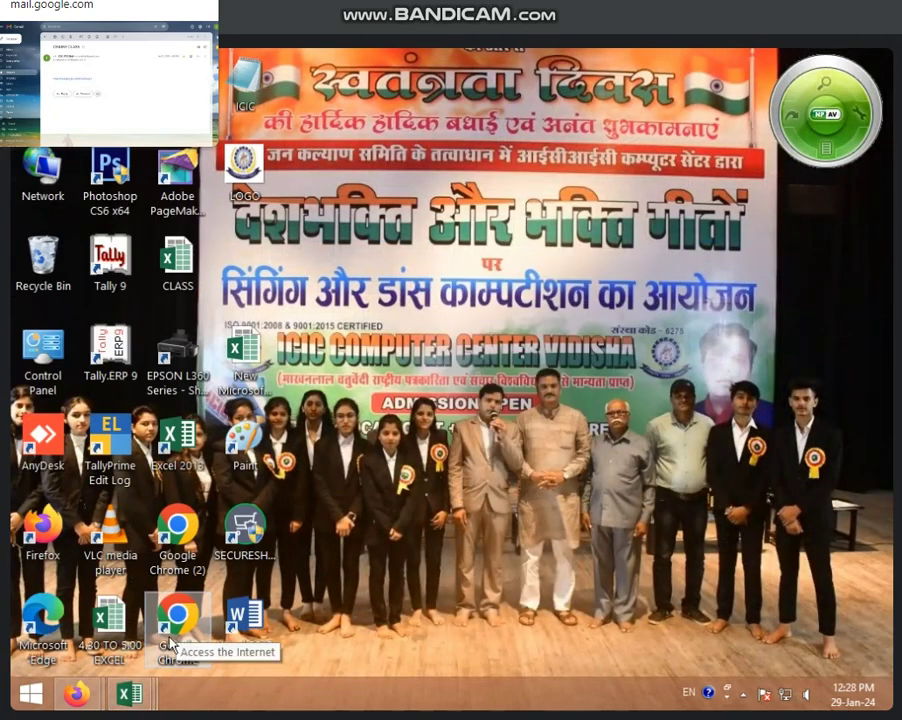
pyautogui.doubleClick(168, 640)
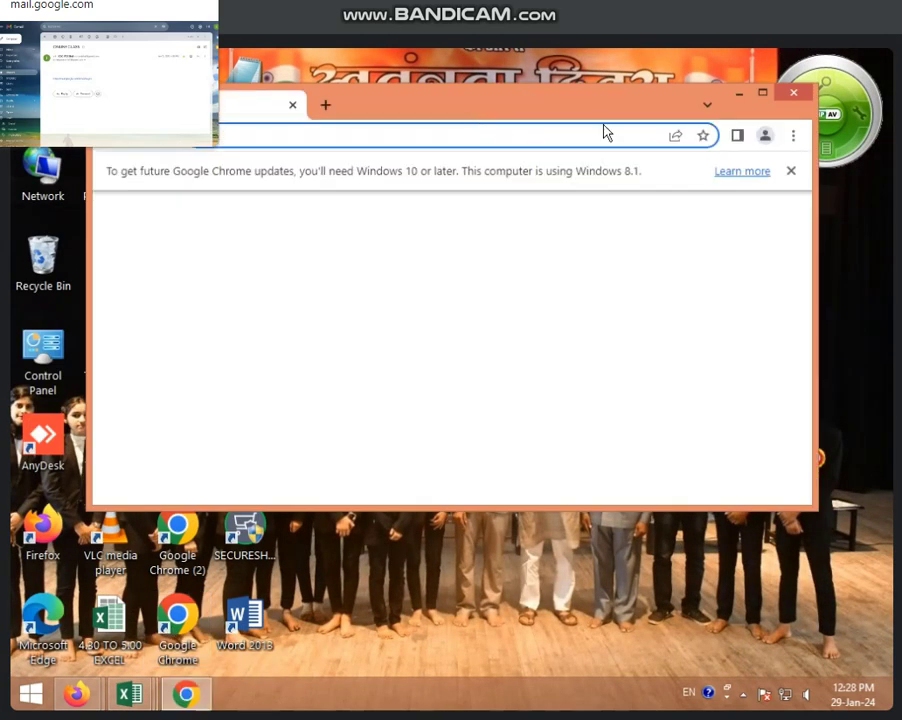
pyautogui.doubleClick(729, 113)
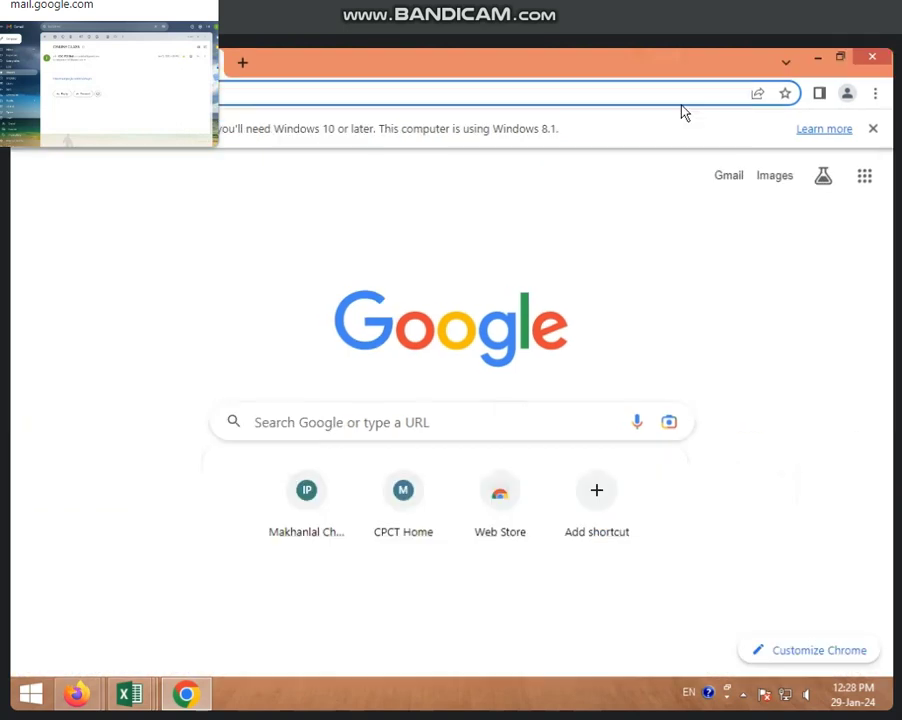
# Step: Search 'icic computer center', open the ICIC Computer Center site and select its address
pyautogui.click(349, 94)
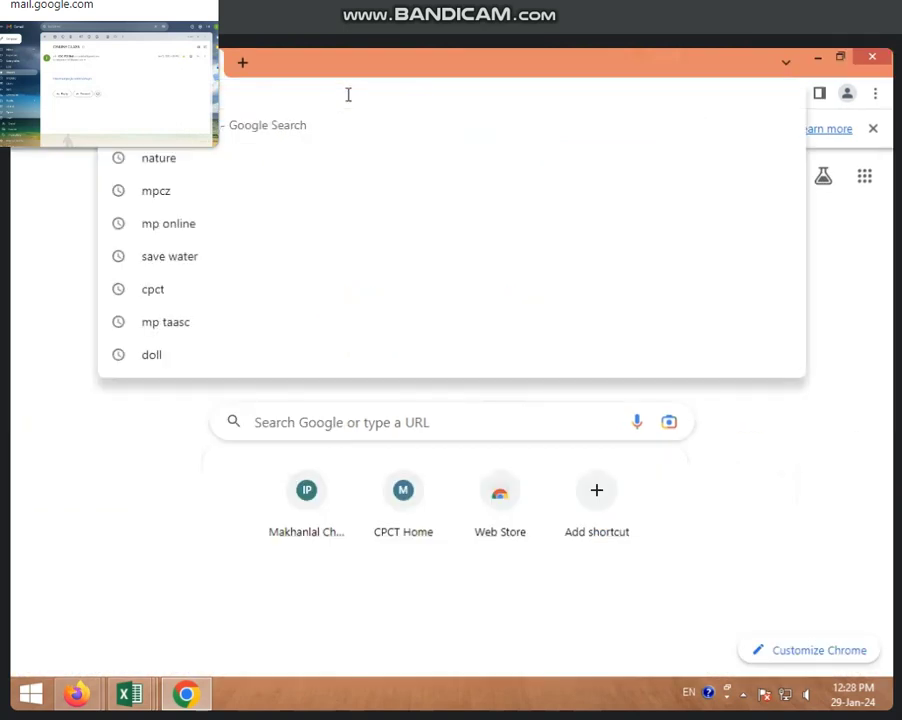
pyautogui.write('icic')
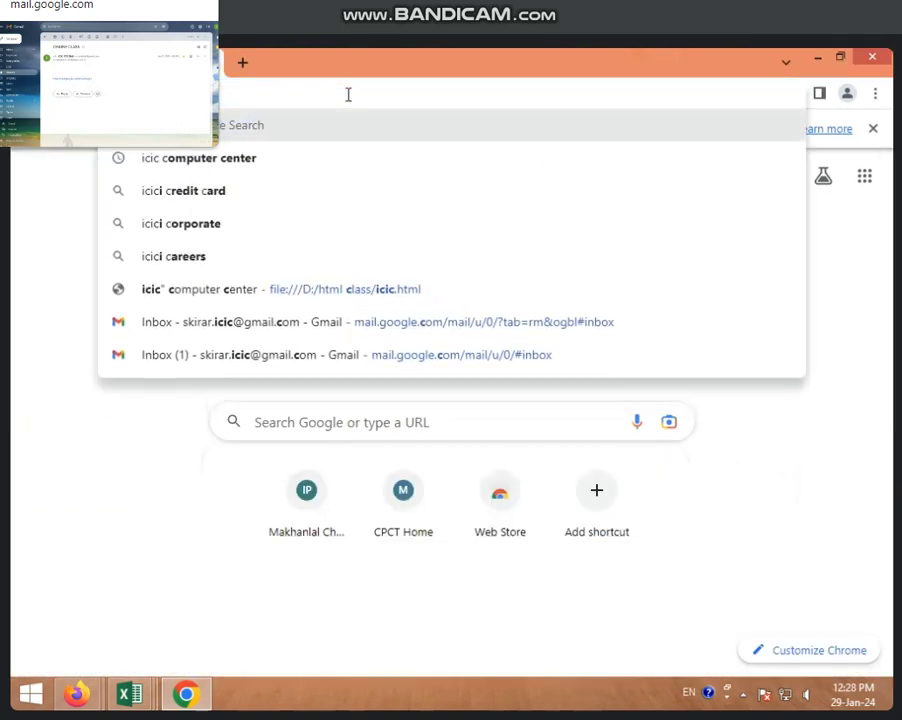
pyautogui.click(197, 157)
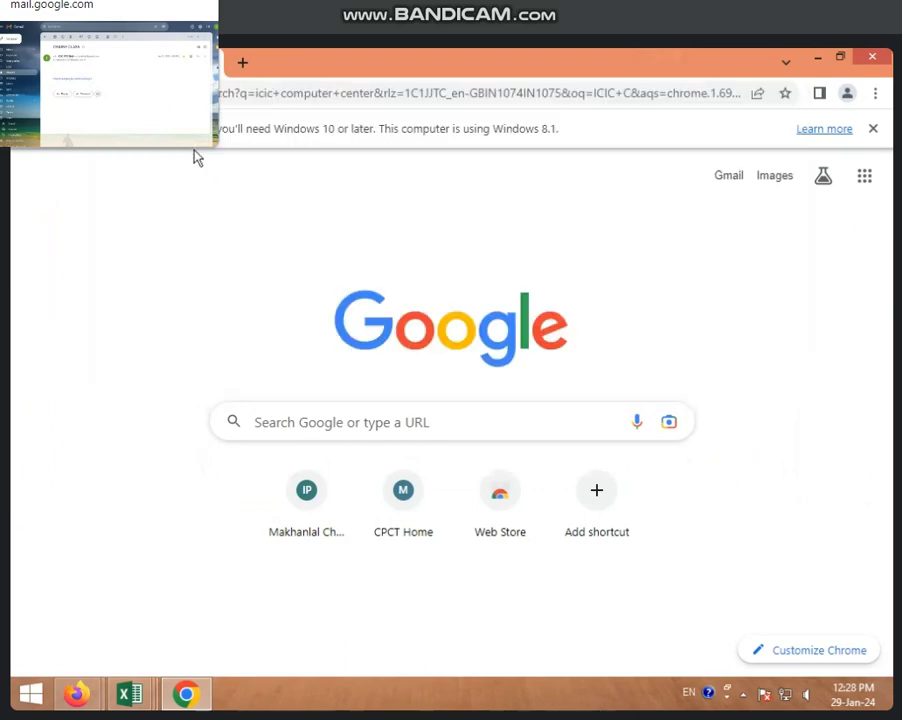
pyautogui.click(181, 379)
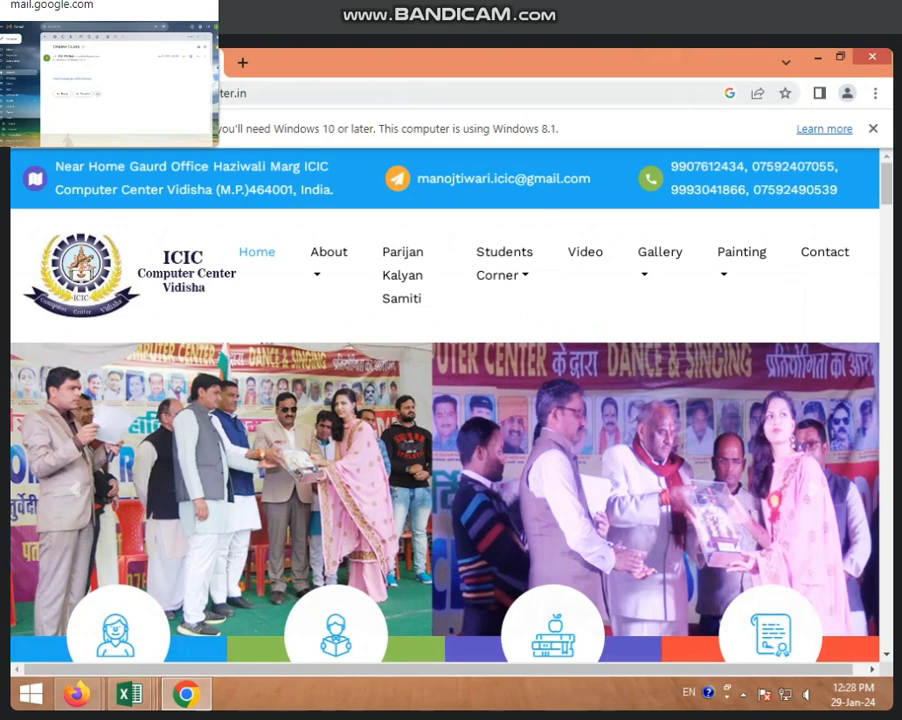
pyautogui.click(150, 93)
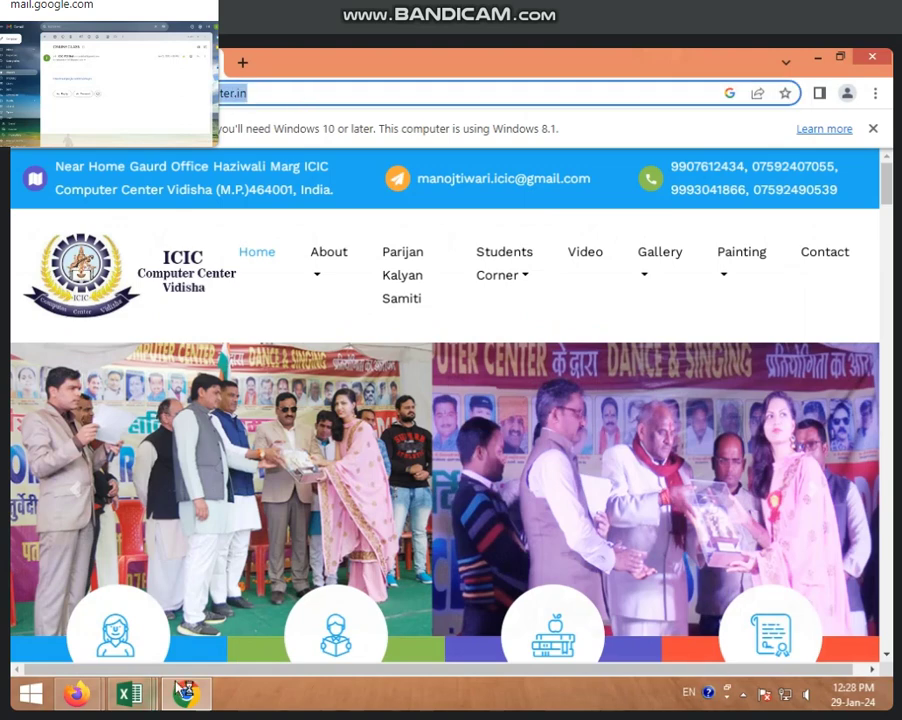
# Step: Back in MARKSHEET, retry the CPCT link, clear its errors, and select Q7
pyautogui.moveTo(128, 693)
pyautogui.click(346, 604)
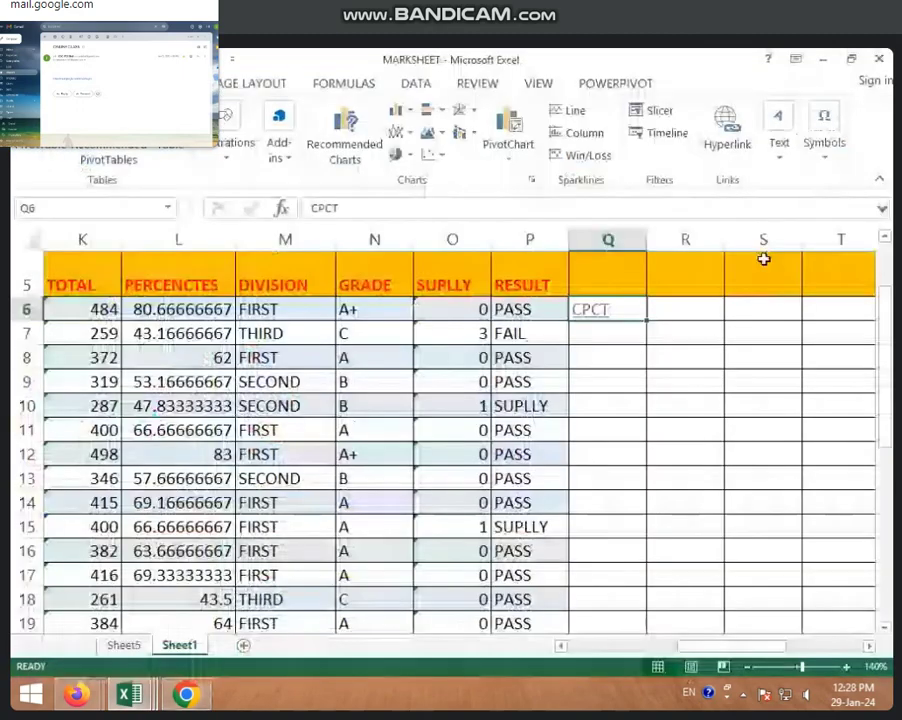
pyautogui.click(592, 312)
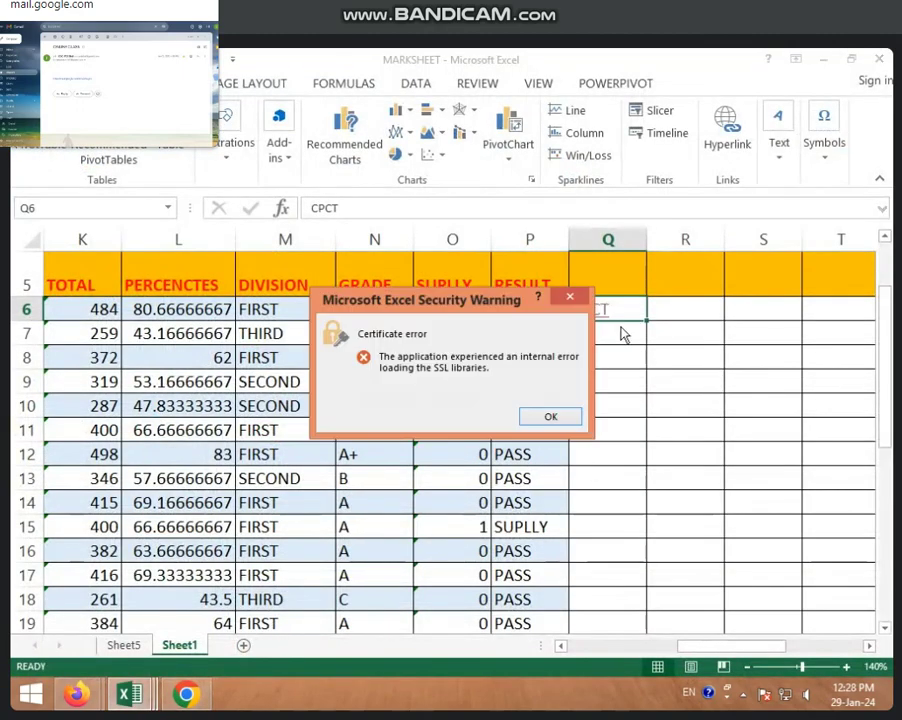
pyautogui.click(575, 299)
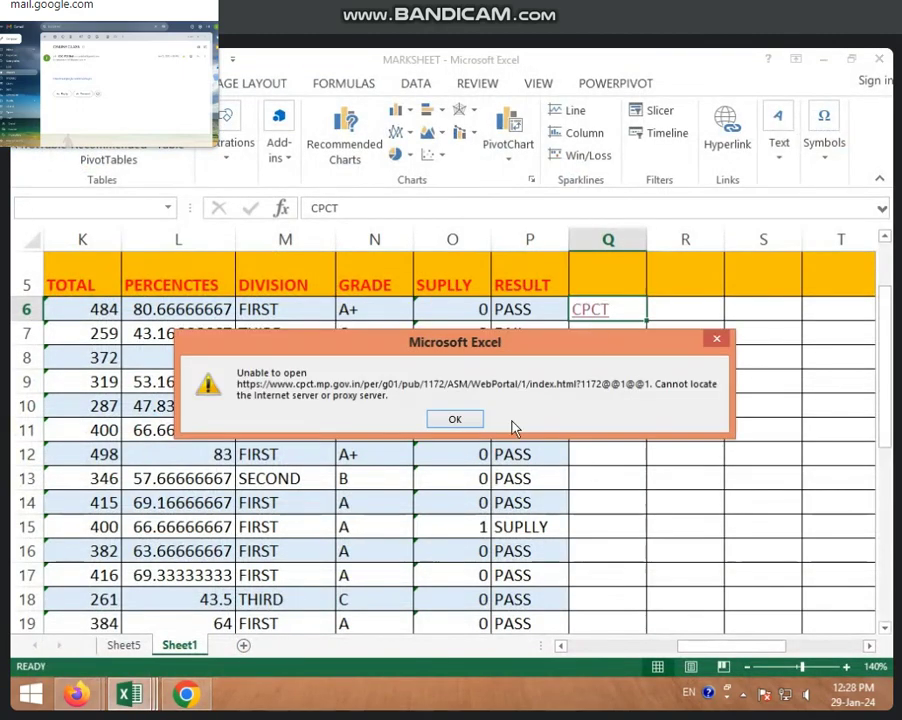
pyautogui.click(468, 417)
pyautogui.click(617, 334)
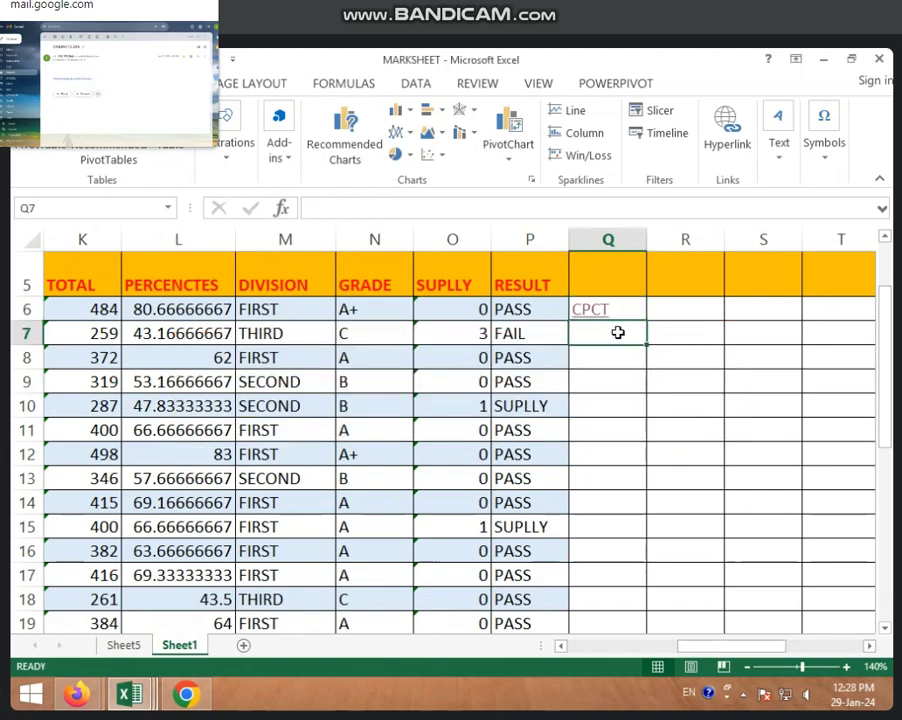
pyautogui.write('ICIC ')
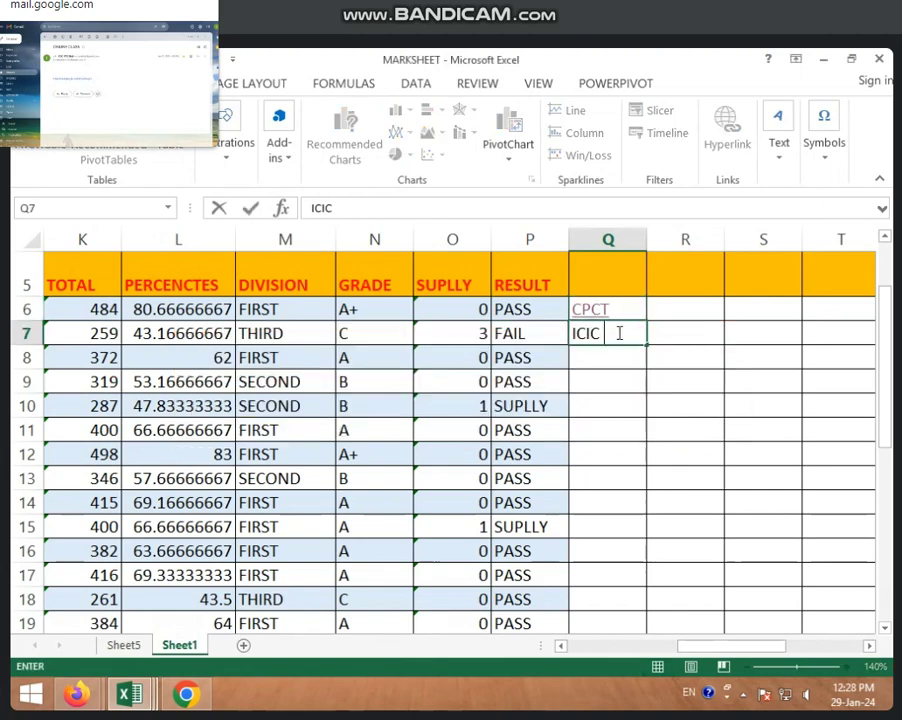
pyautogui.write('COMPUT')
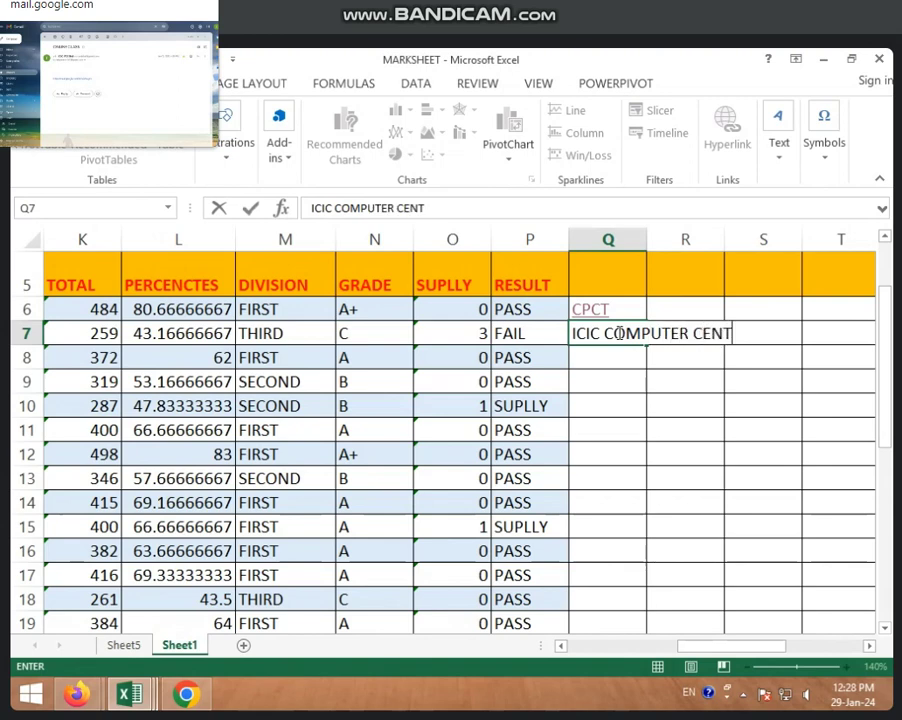
pyautogui.write('ER')
pyautogui.click(620, 462)
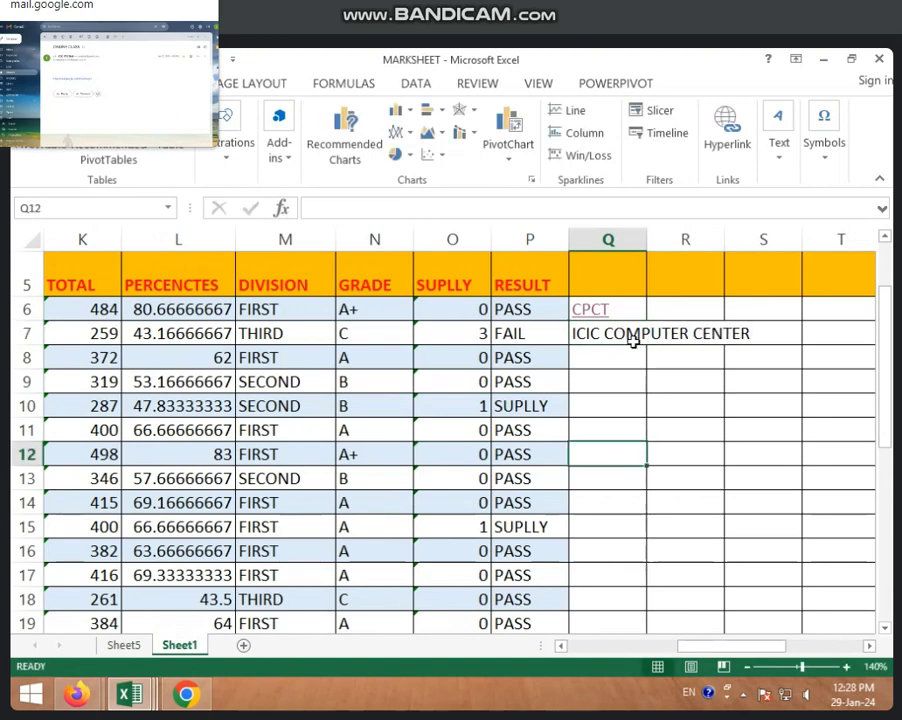
pyautogui.click(634, 331)
pyautogui.click(727, 128)
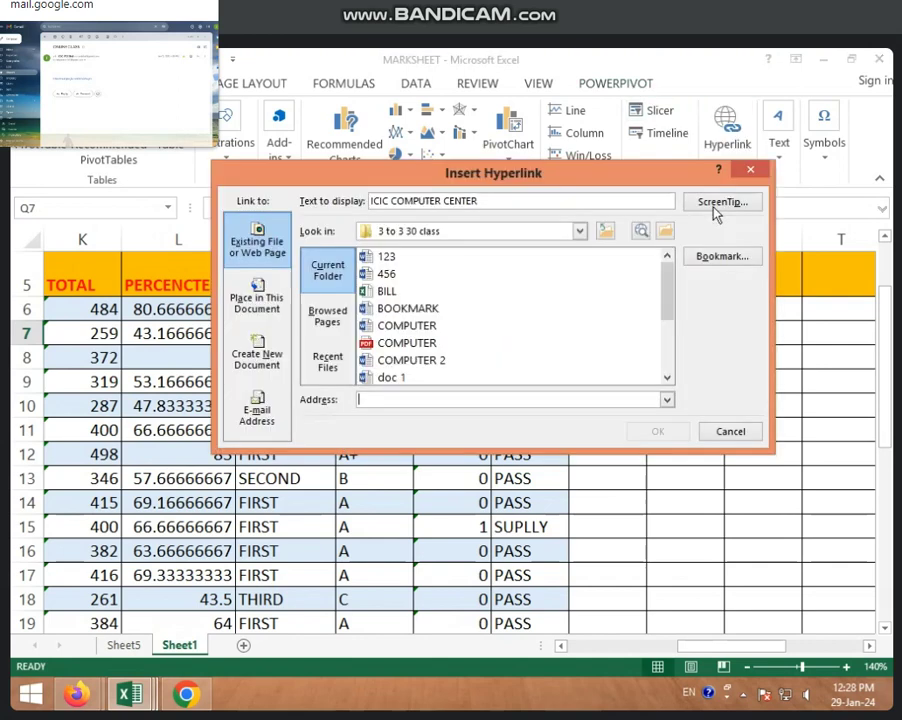
pyautogui.write('https://iciccomputercenter.in/')
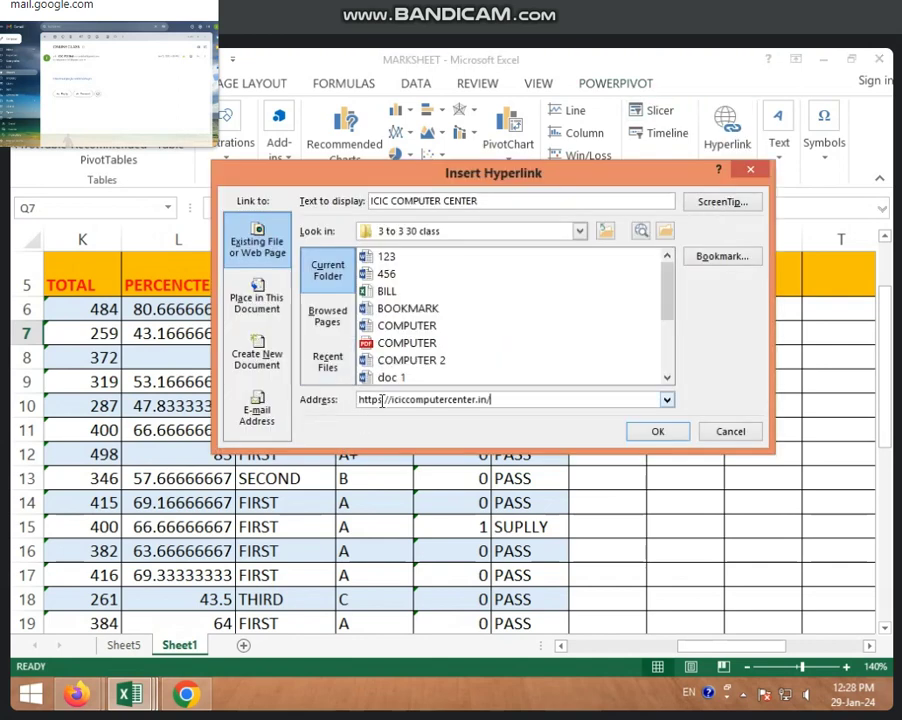
pyautogui.click(659, 434)
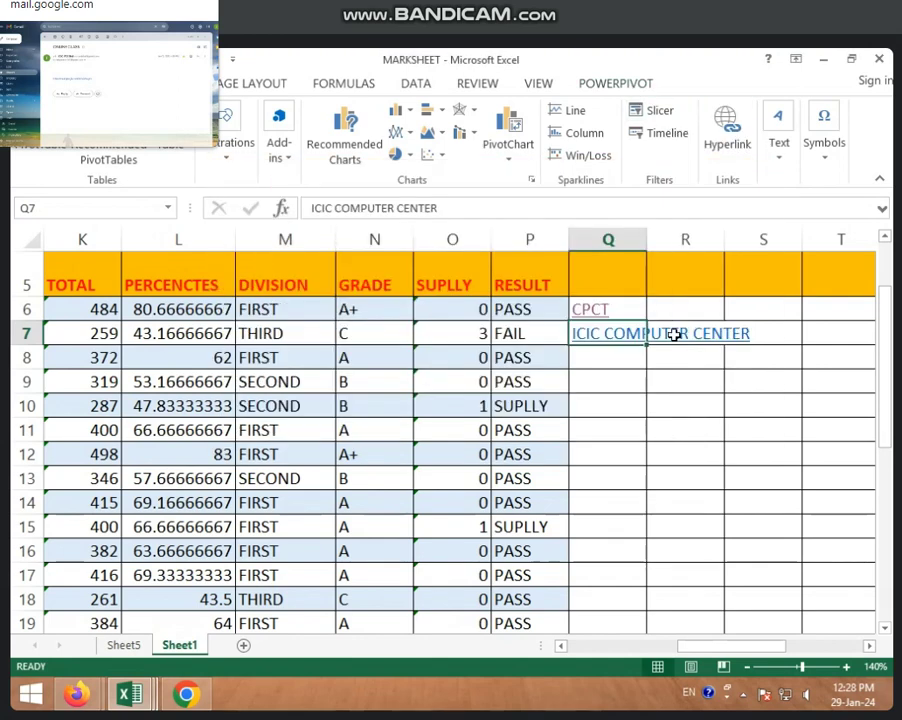
# Step: Follow Q7's ICIC link, clear the certificate and unable-to-open errors, then show Text options
pyautogui.click(622, 340)
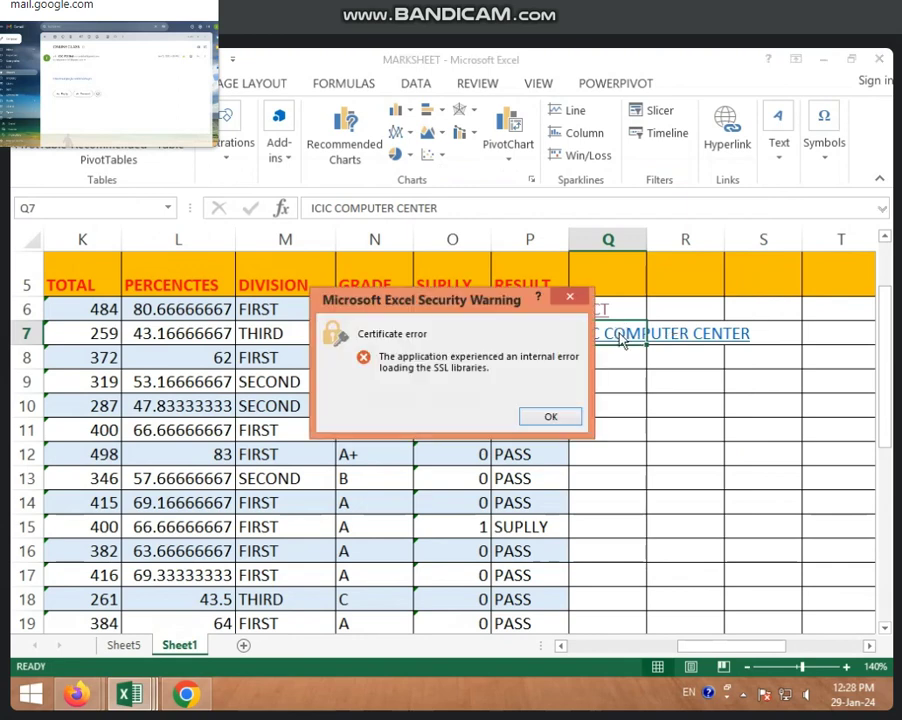
pyautogui.click(551, 416)
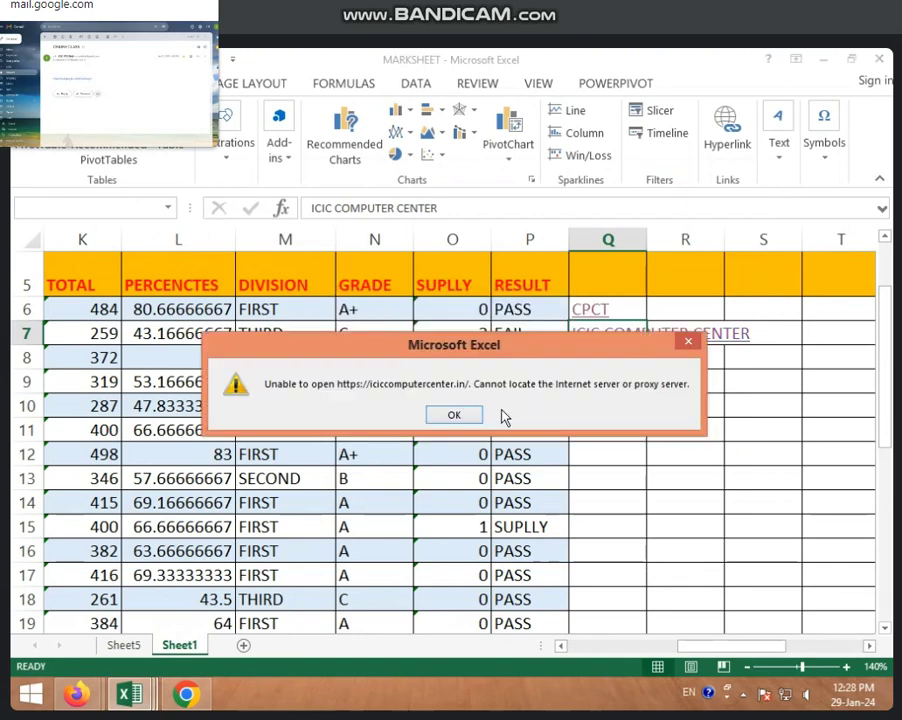
pyautogui.click(468, 415)
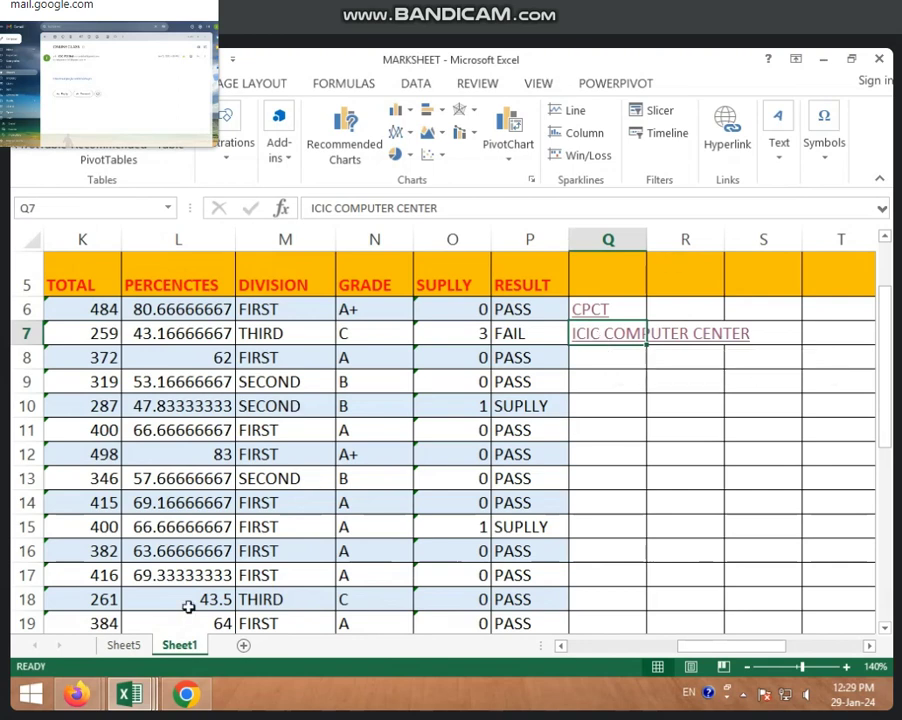
pyautogui.click(788, 160)
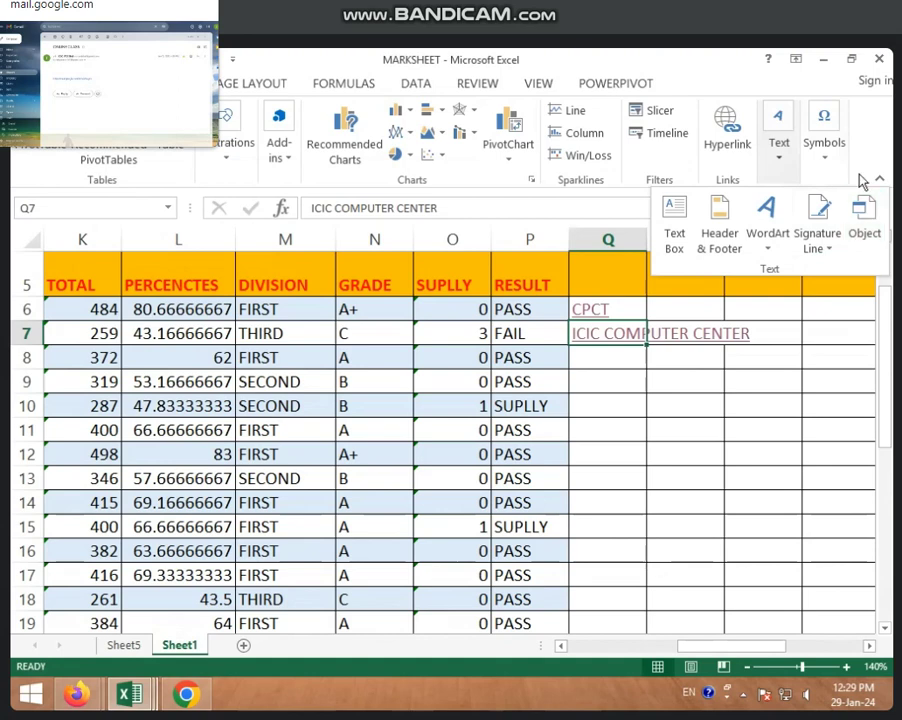
pyautogui.click(824, 158)
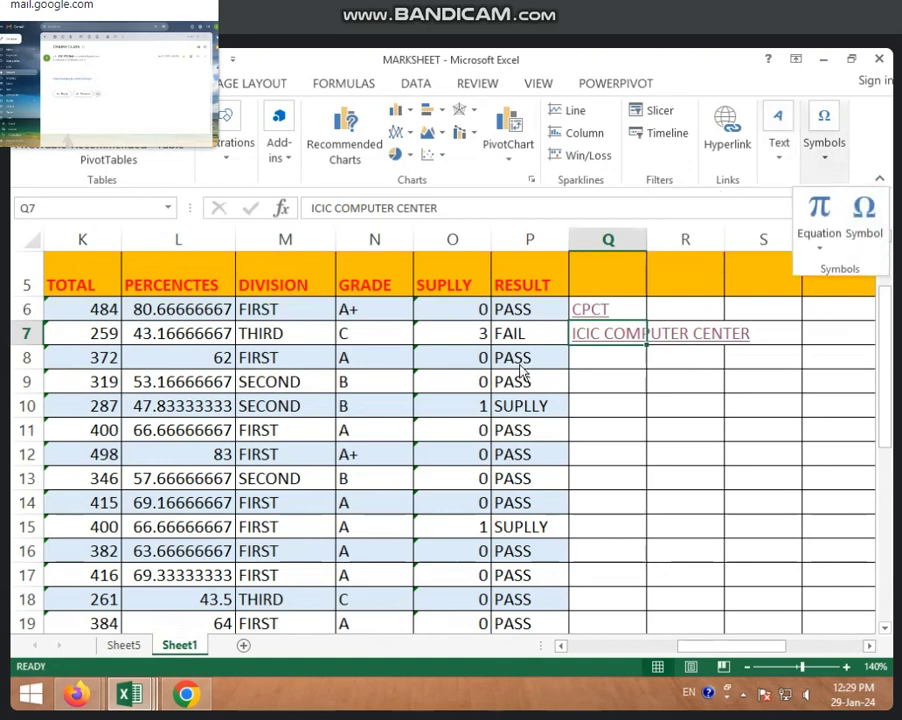
pyautogui.click(780, 160)
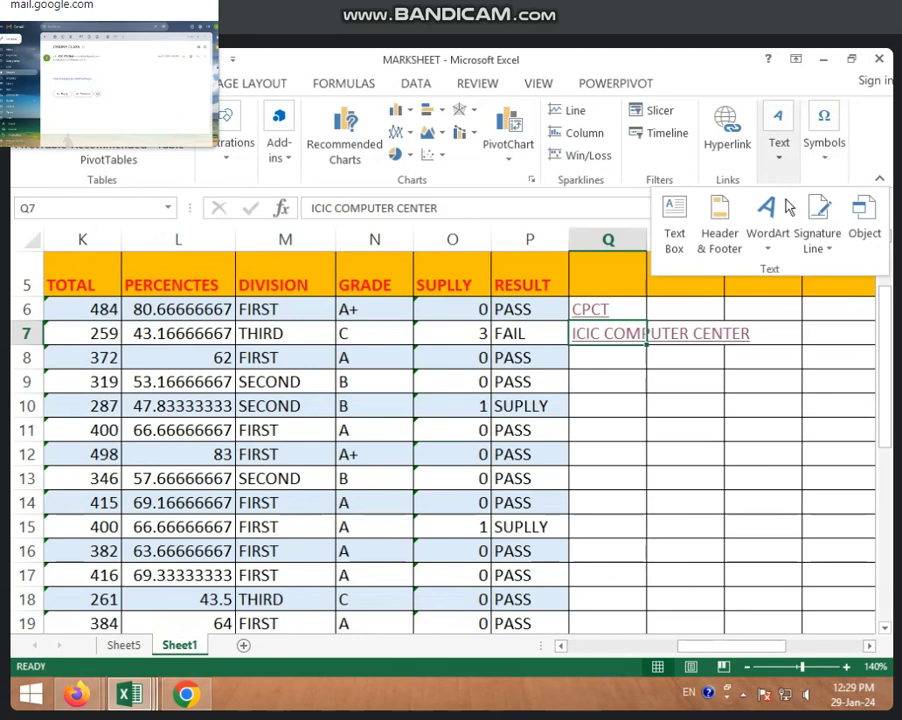
pyautogui.press('Escape')
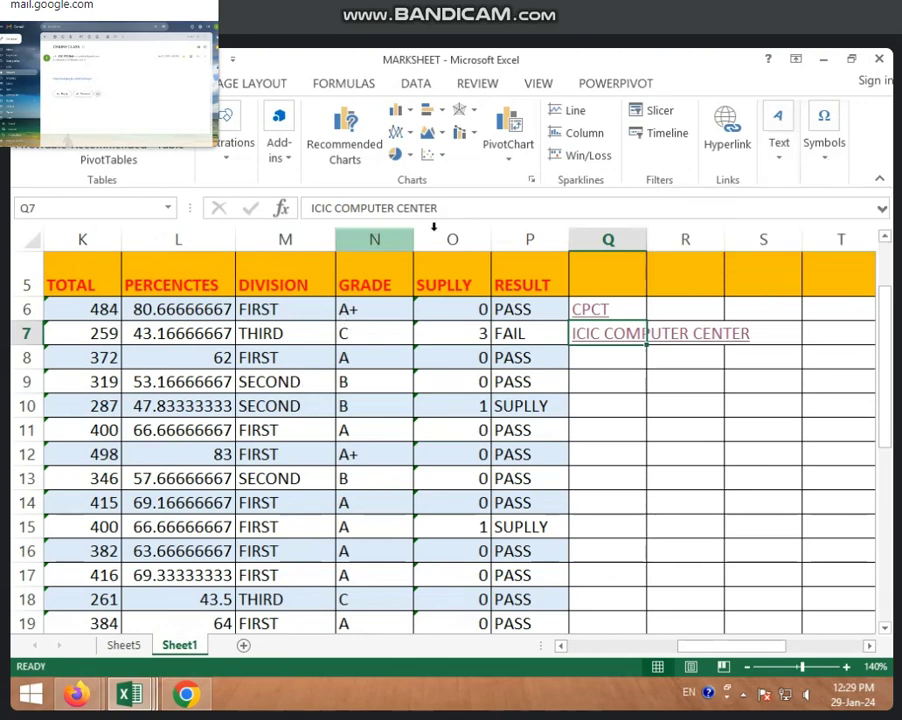
pyautogui.click(126, 646)
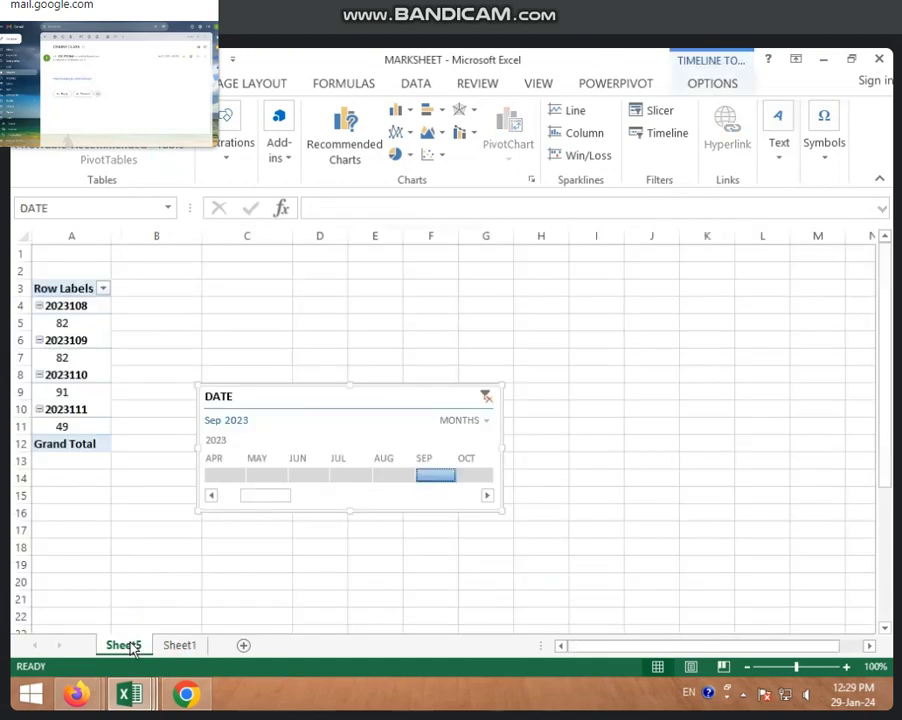
pyautogui.click(180, 647)
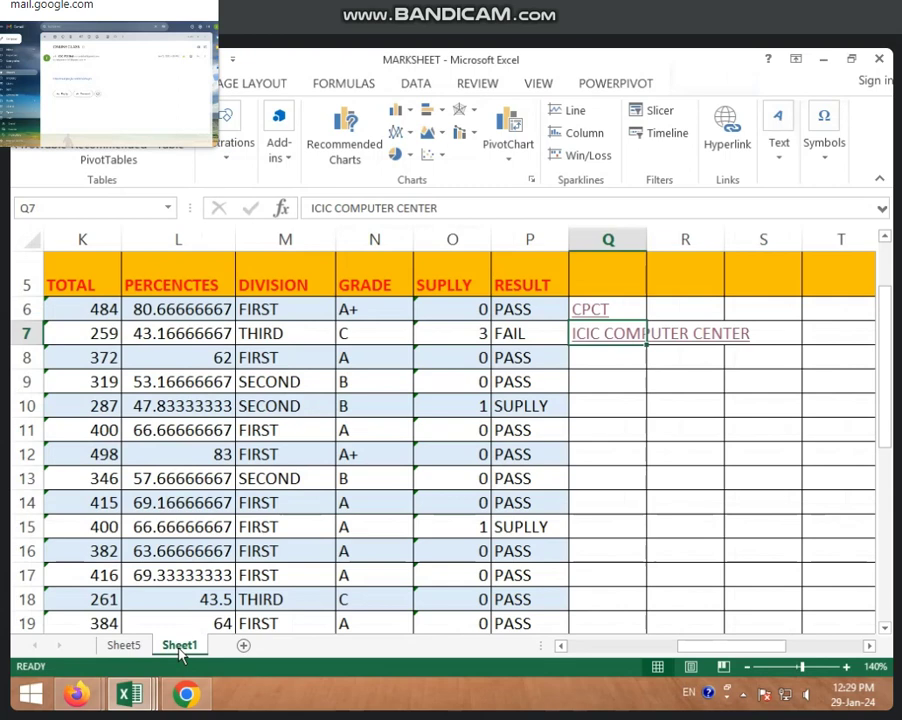